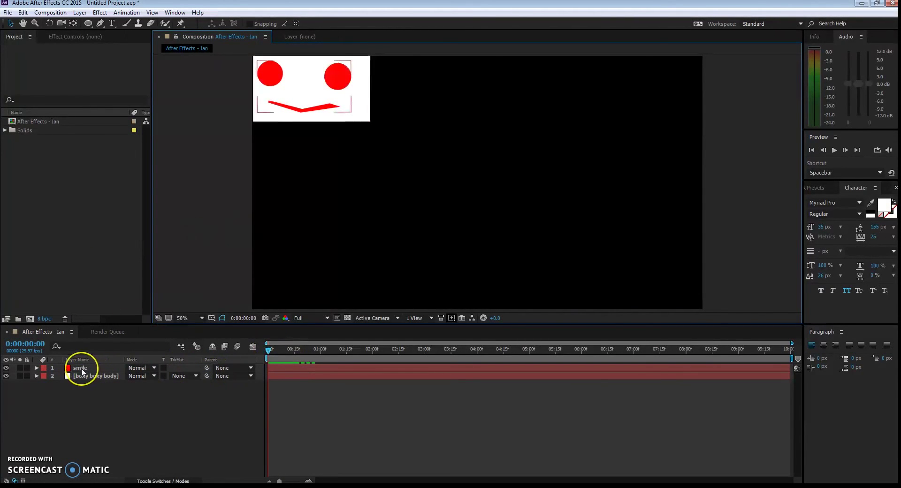
# Preview the face animation, then select the smile and boxy boxy body layers together
pyautogui.moveTo(273, 354)
pyautogui.mouseDown()
pyautogui.moveTo(294, 349)
pyautogui.moveTo(241, 349)
pyautogui.moveTo(279, 349)
pyautogui.moveTo(213, 374)
pyautogui.moveTo(275, 352)
pyautogui.mouseUp()
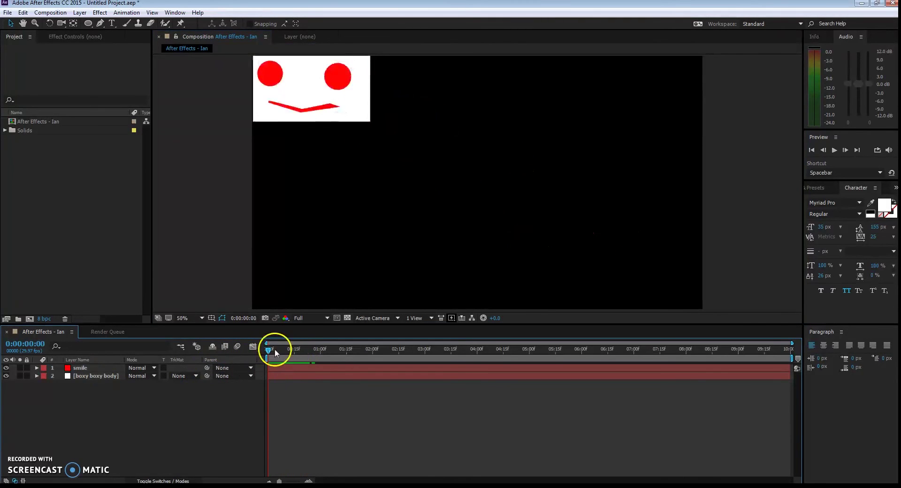
pyautogui.click(80, 368)
pyautogui.click(82, 374)
pyautogui.click(80, 368)
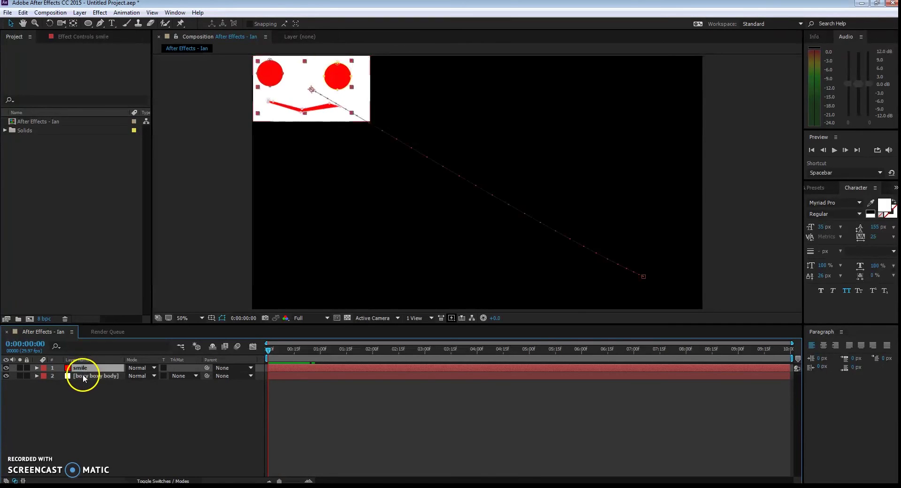
pyautogui.keyDown('ctrl'); pyautogui.click(84, 378); pyautogui.keyUp('ctrl')
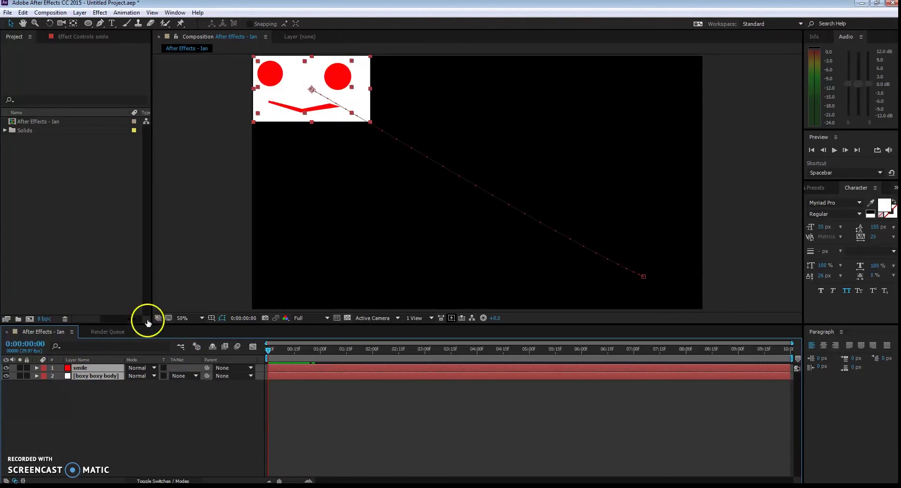
pyautogui.click(90, 400)
pyautogui.click(84, 368)
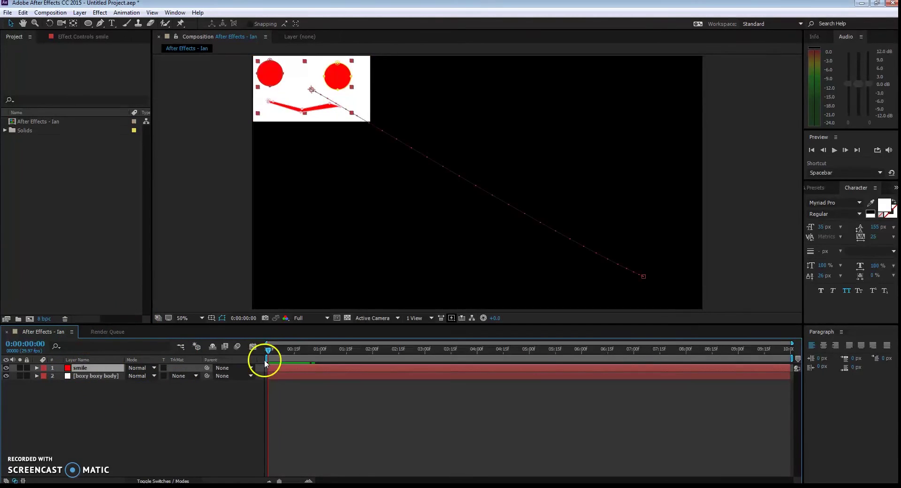
pyautogui.keyDown('ctrl'); pyautogui.click(89, 376); pyautogui.keyUp('ctrl')
pyautogui.click(91, 379)
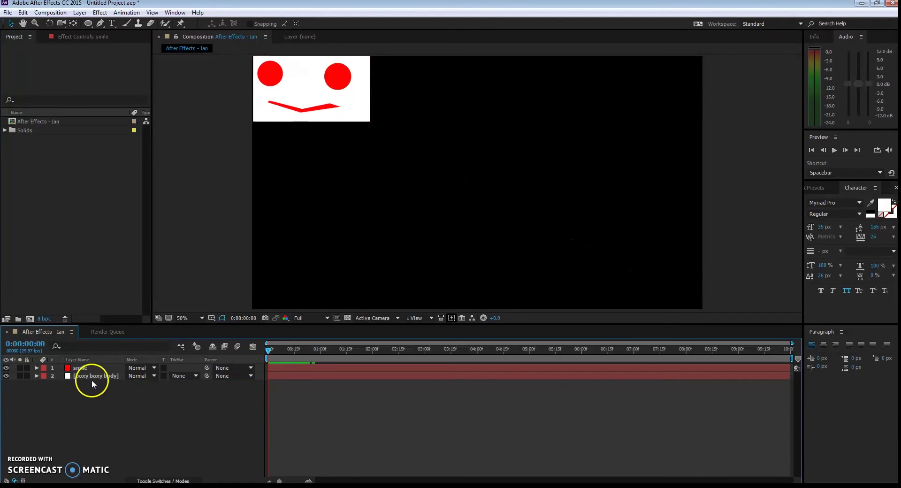
pyautogui.click(92, 375)
pyautogui.keyDown('ctrl'); pyautogui.click(90, 369); pyautogui.keyUp('ctrl')
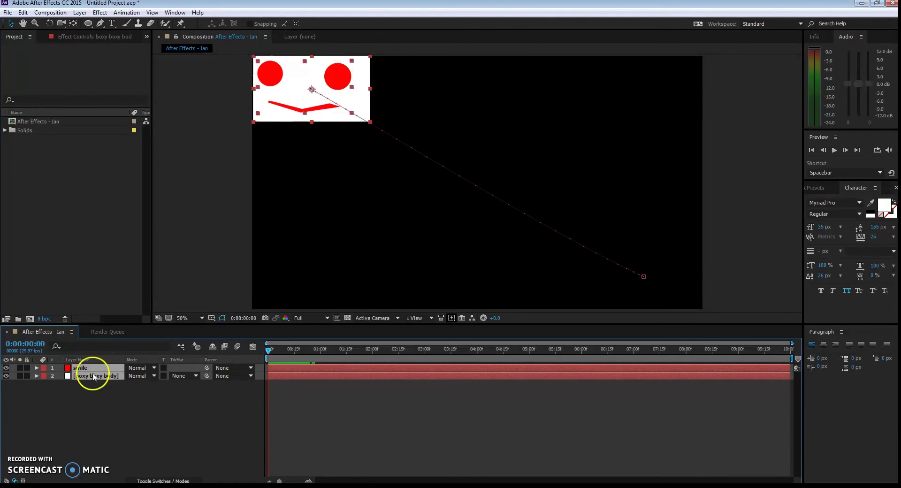
pyautogui.click(92, 378)
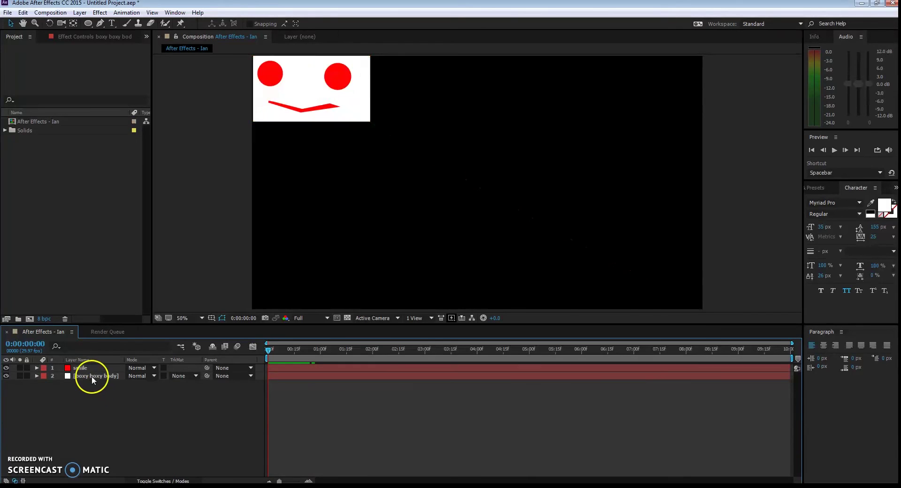
pyautogui.click(89, 367)
pyautogui.keyDown('ctrl'); pyautogui.click(89, 376); pyautogui.keyUp('ctrl')
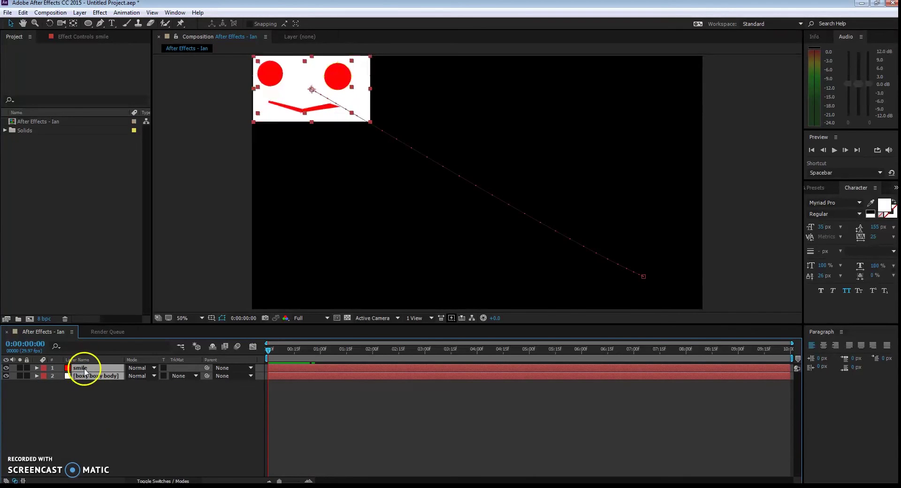
# Pre-compose the smile and boxy boxy body layers into a new comp named 'boxy body'
pyautogui.rightClick(89, 375)
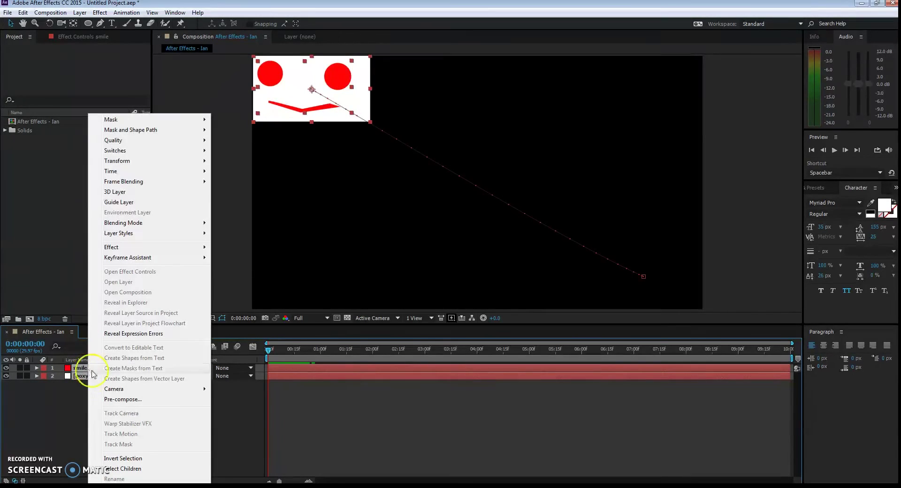
pyautogui.click(123, 400)
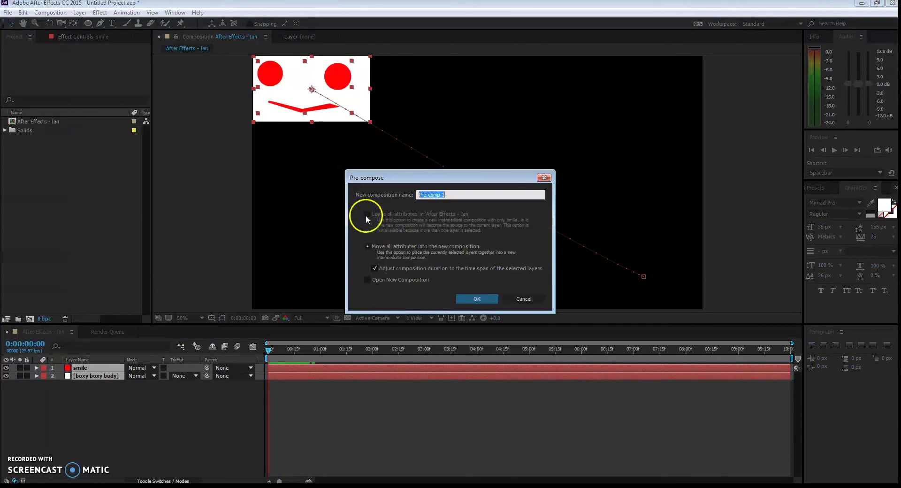
pyautogui.click(365, 215)
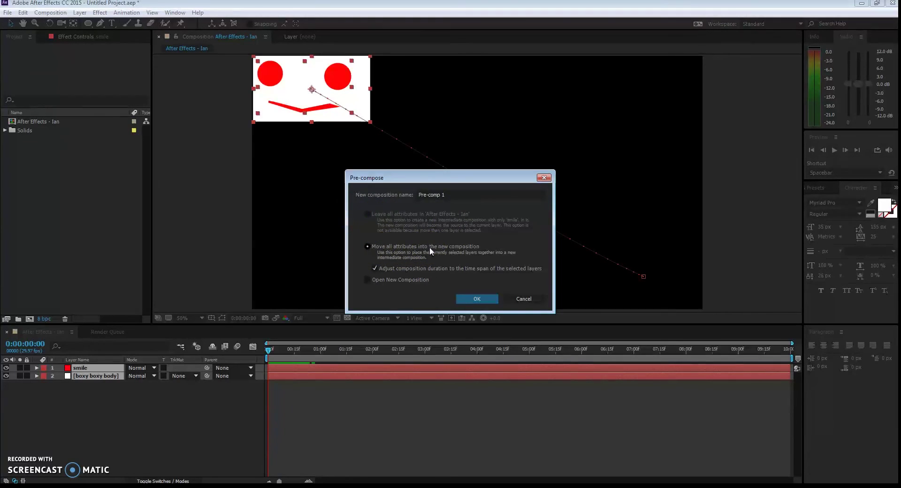
pyautogui.click(433, 195)
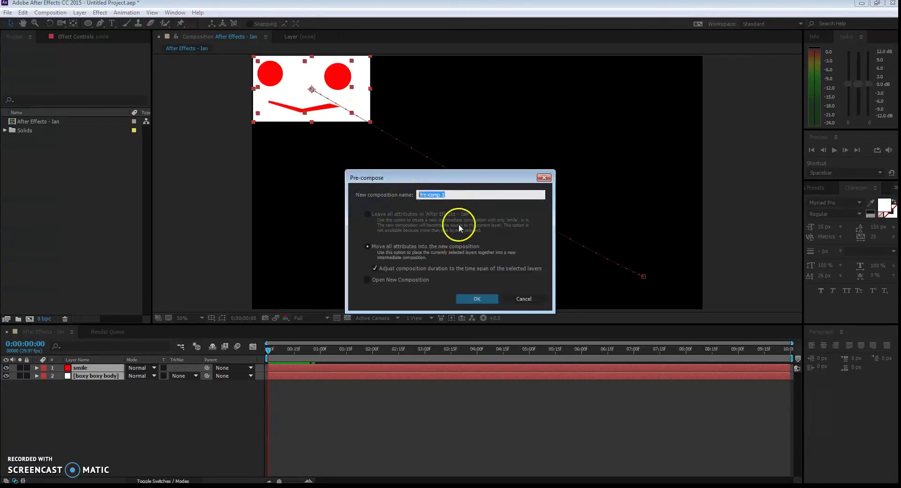
pyautogui.write('boxy body')
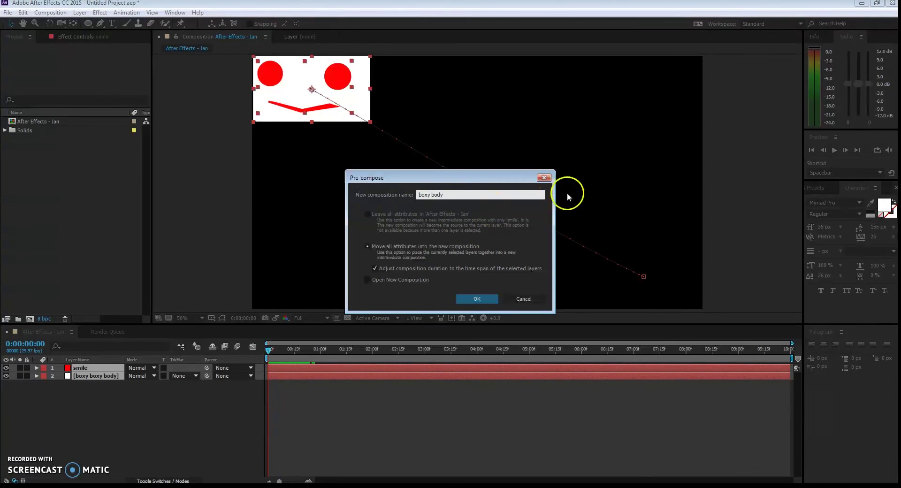
pyautogui.click(480, 297)
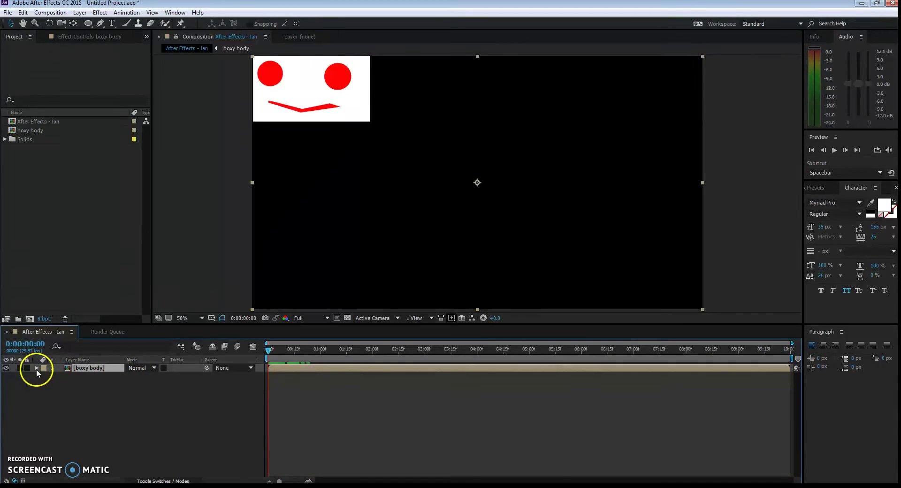
# Open the boxy body pre-comp and scrub through its face animation
pyautogui.click(36, 368)
pyautogui.doubleClick(88, 368)
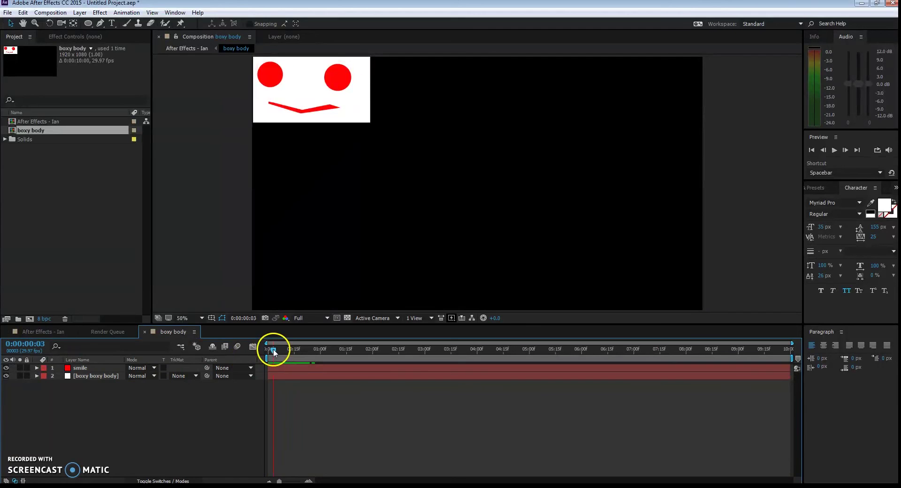
pyautogui.moveTo(272, 350)
pyautogui.mouseDown()
pyautogui.moveTo(296, 351)
pyautogui.moveTo(259, 350)
pyautogui.mouseUp()
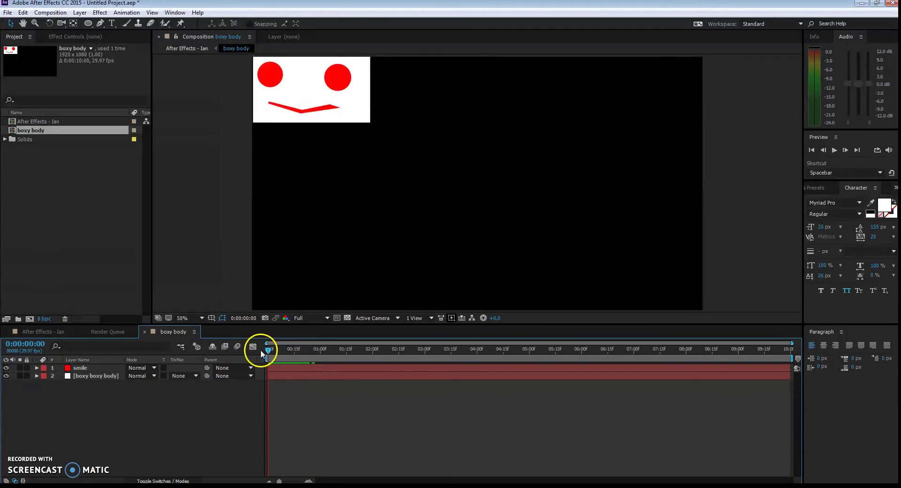
# Select the smile layer's Position, Rotation and Scale properties with their keyframes
pyautogui.click(37, 368)
pyautogui.click(45, 384)
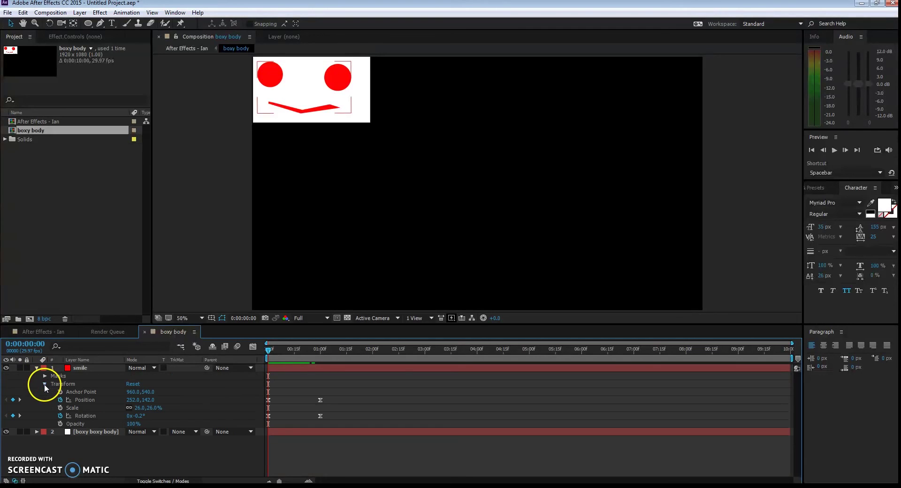
pyautogui.click(82, 401)
pyautogui.click(85, 415)
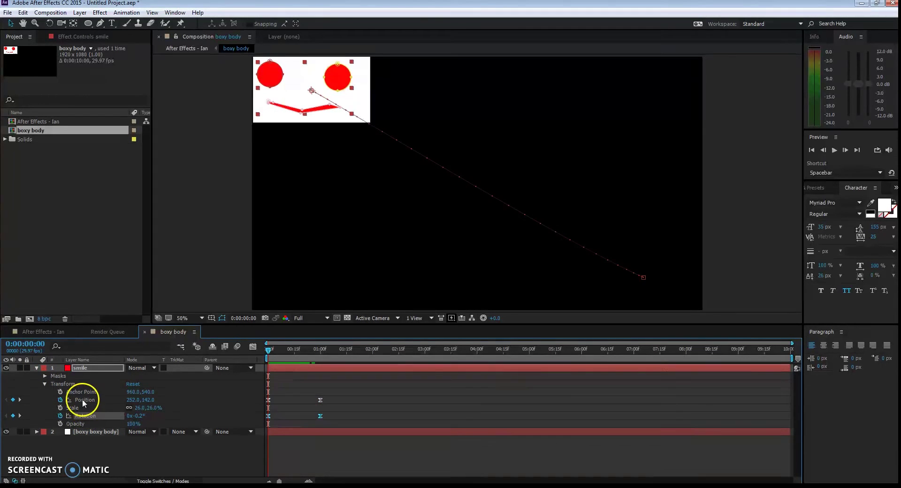
pyautogui.keyDown('shift'); pyautogui.click(83, 399); pyautogui.keyUp('shift')
pyautogui.click(83, 415)
pyautogui.click(84, 399)
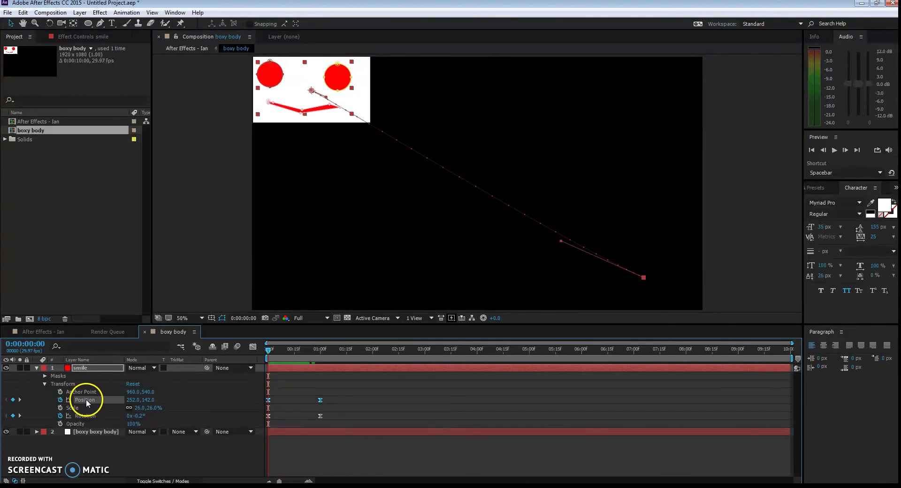
pyautogui.keyDown('shift'); pyautogui.click(84, 417); pyautogui.keyUp('shift')
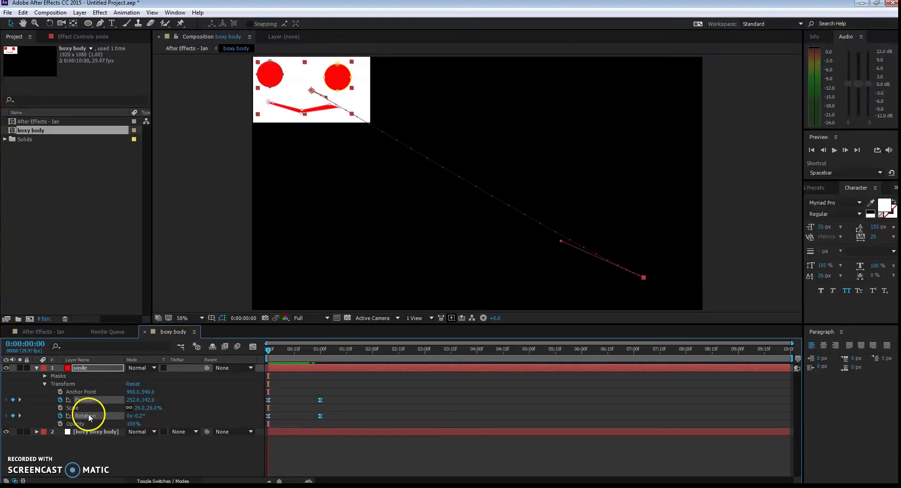
pyautogui.keyDown('shift'); pyautogui.click(75, 408); pyautogui.keyUp('shift')
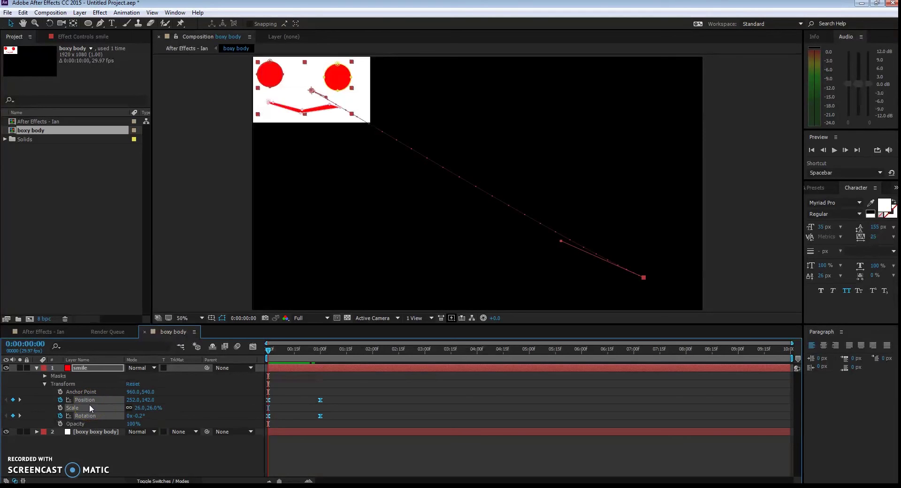
# Paste the copied keyframes onto boxy body in the After Effects - Ian comp, then return to the pre-comp
pyautogui.click(50, 332)
pyautogui.click(88, 369)
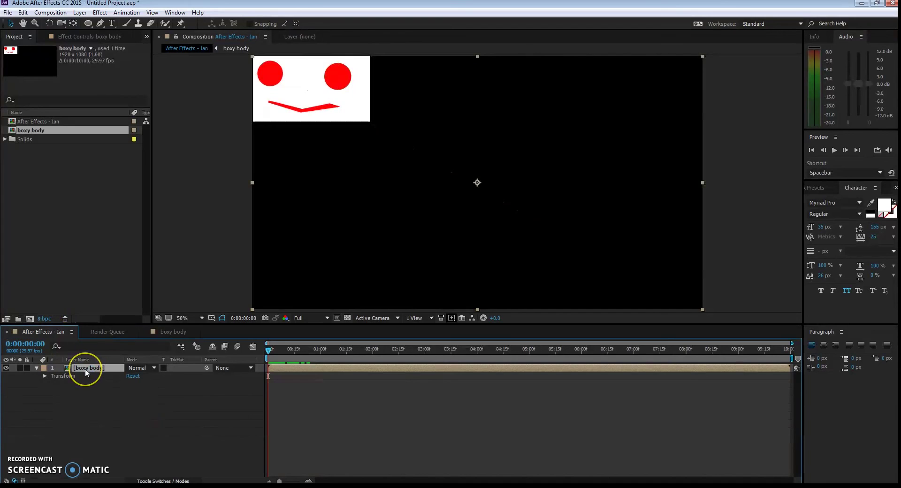
pyautogui.hotkey('ctrl', 'v')
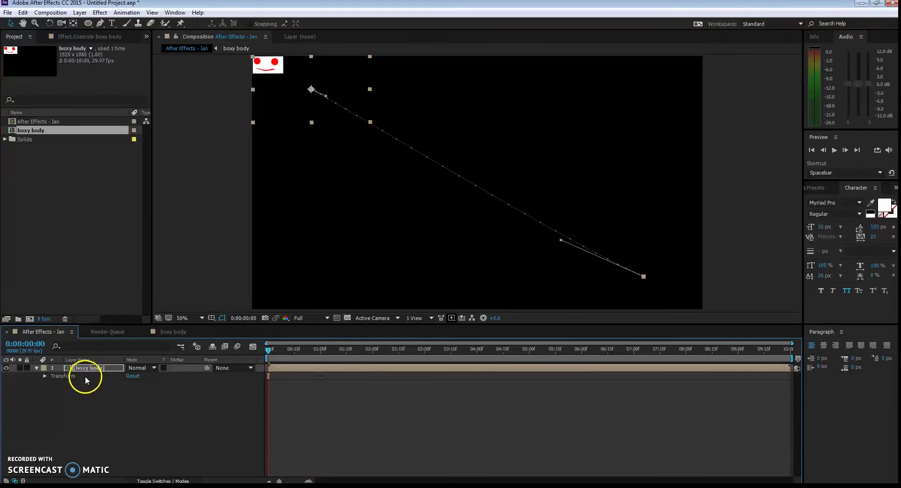
pyautogui.click(90, 367)
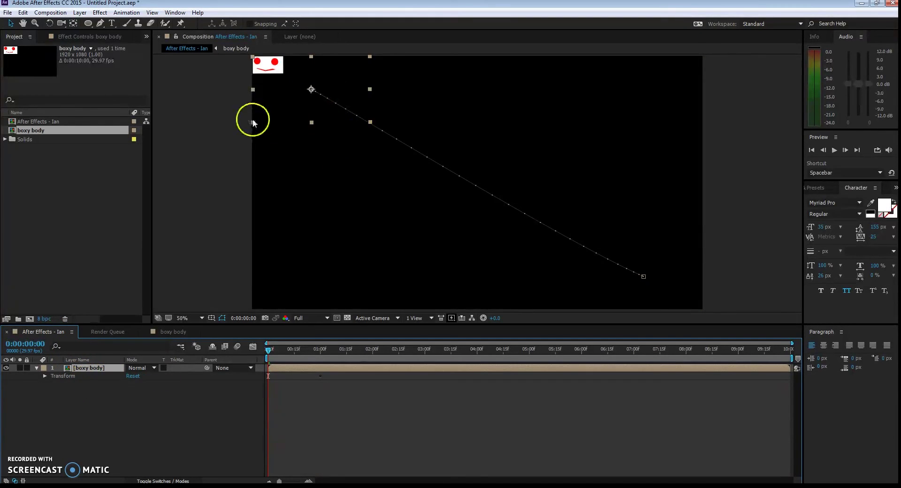
pyautogui.click(170, 332)
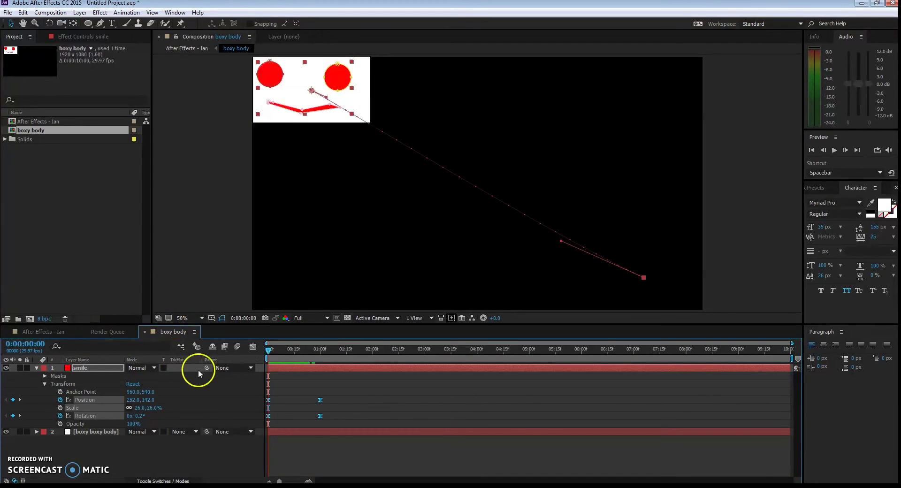
# Clear the smile layer's Position and Rotation keyframes and return the playhead to the start
pyautogui.click(60, 400)
pyautogui.click(60, 416)
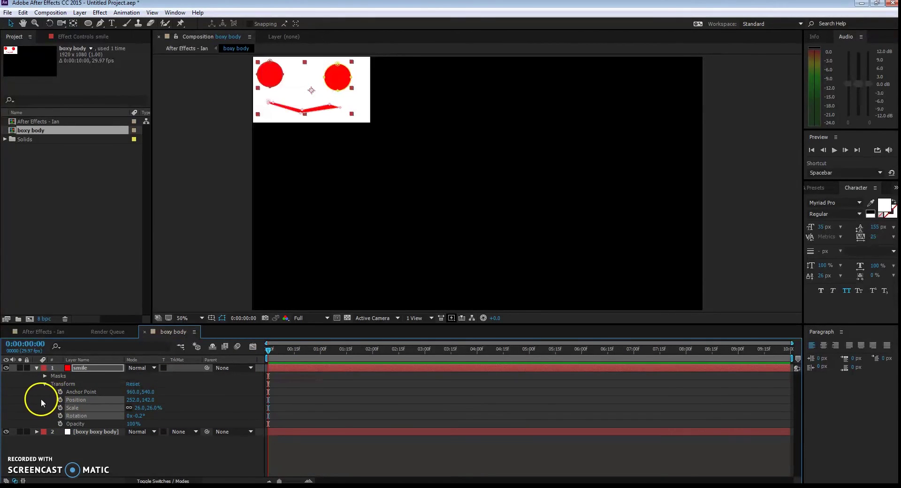
pyautogui.click(76, 400)
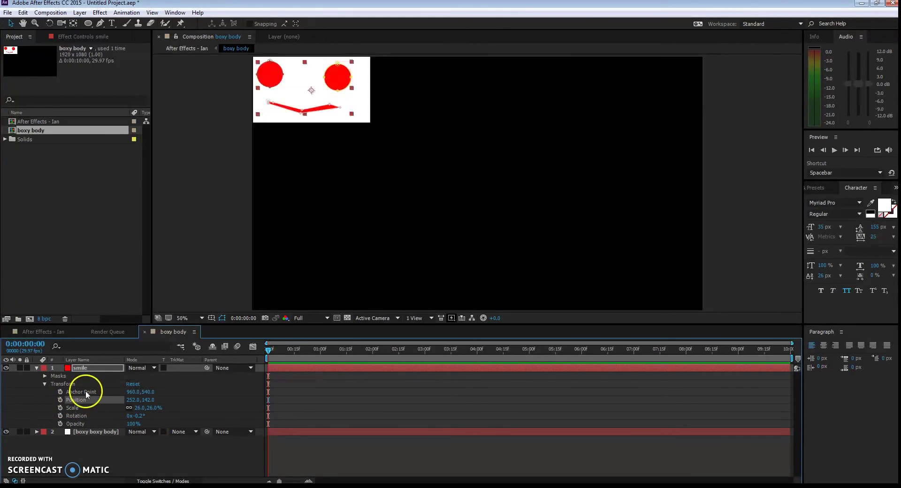
pyautogui.click(303, 349)
pyautogui.moveTo(305, 354); pyautogui.dragTo(238, 352)
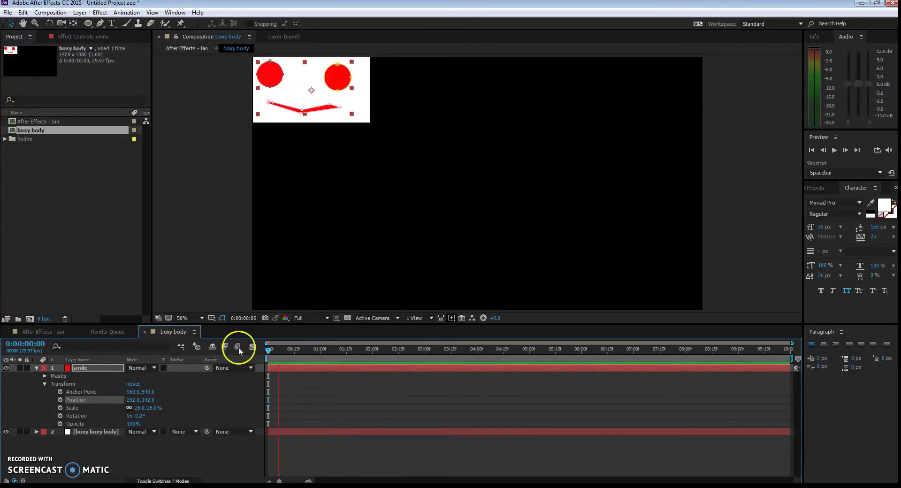
# Scale the smile layer back up to 100% and reset its transform
pyautogui.click(80, 370)
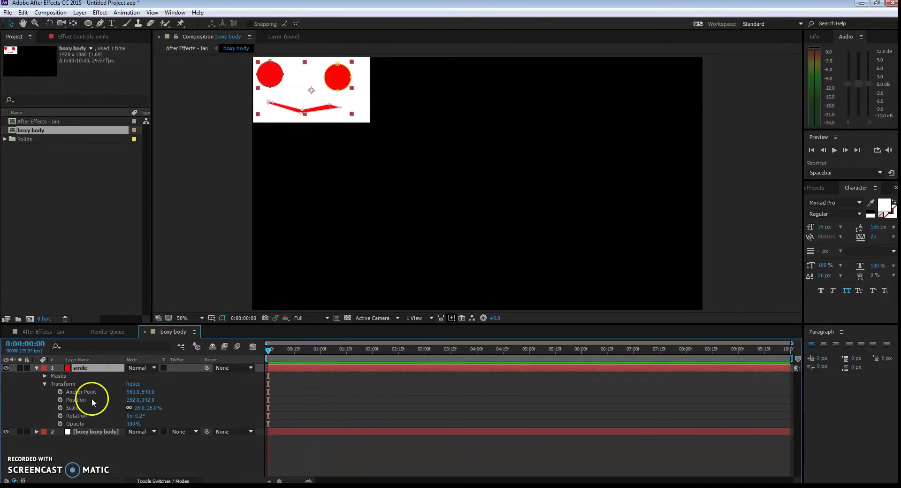
pyautogui.keyDown('shift'); pyautogui.click(89, 432); pyautogui.keyUp('shift')
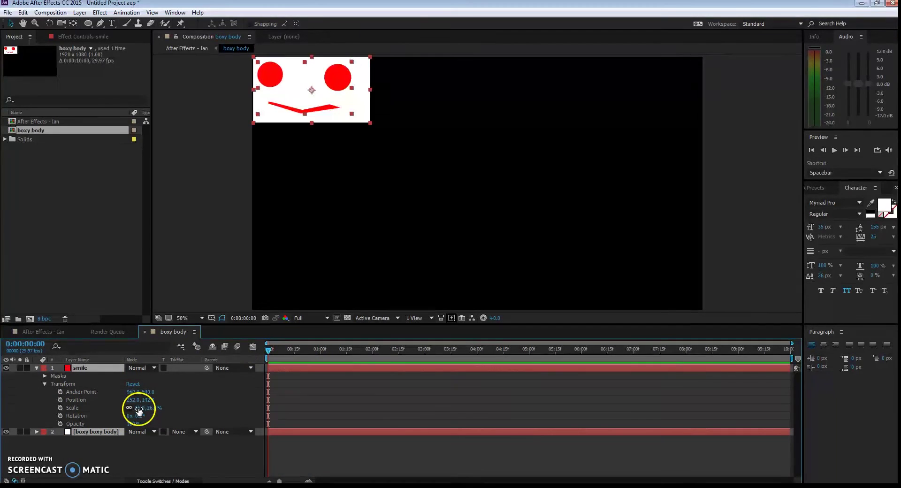
pyautogui.moveTo(137, 408); pyautogui.dragTo(169, 408)
pyautogui.moveTo(340, 174); pyautogui.dragTo(499, 274)
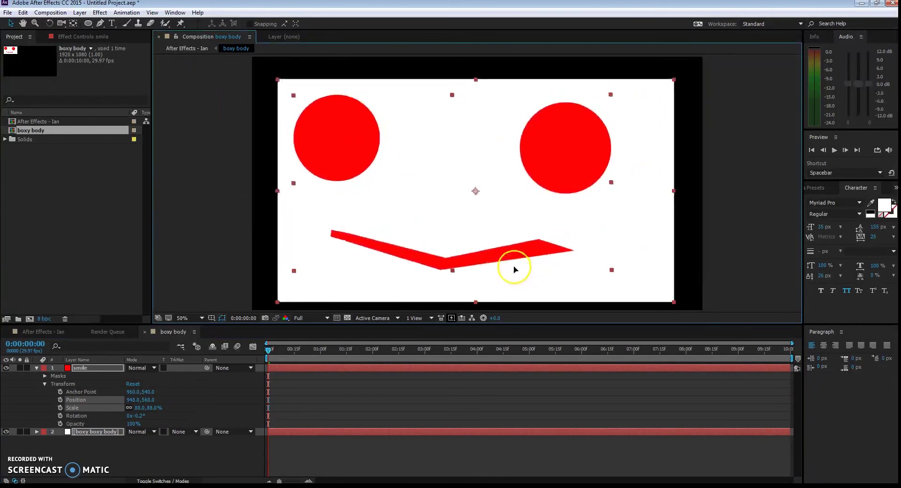
pyautogui.moveTo(140, 409); pyautogui.dragTo(147, 409)
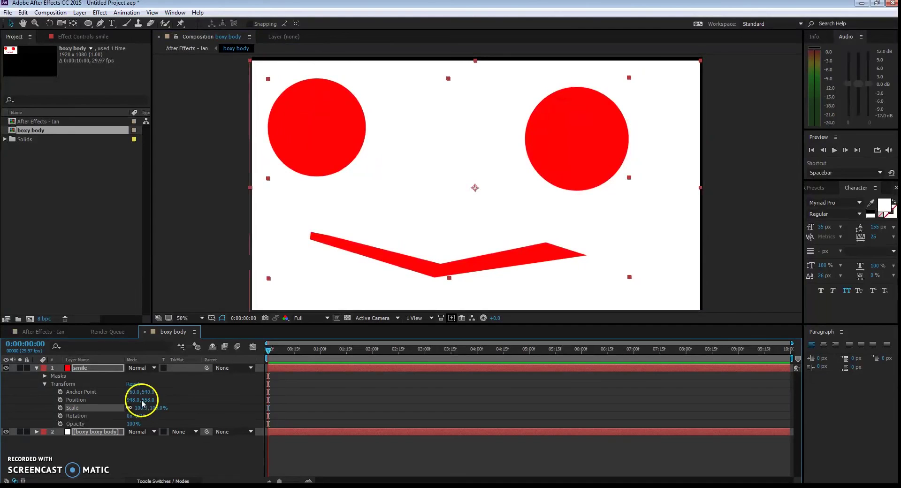
pyautogui.click(133, 384)
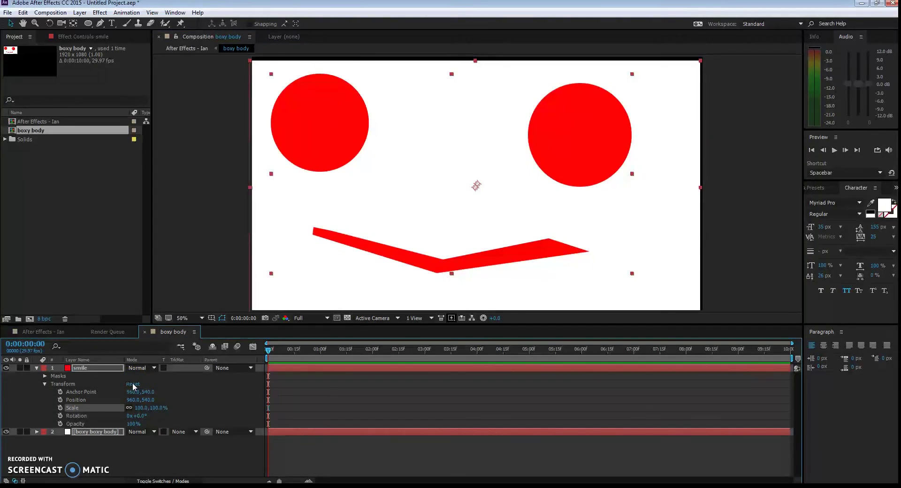
# Reset the boxy boxy body layer's transform and preview the first second
pyautogui.click(36, 432)
pyautogui.click(44, 439)
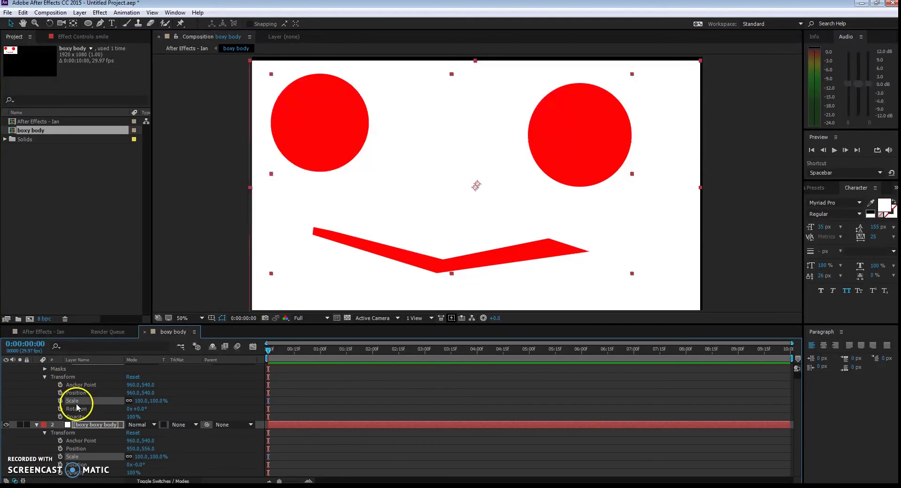
pyautogui.click(133, 432)
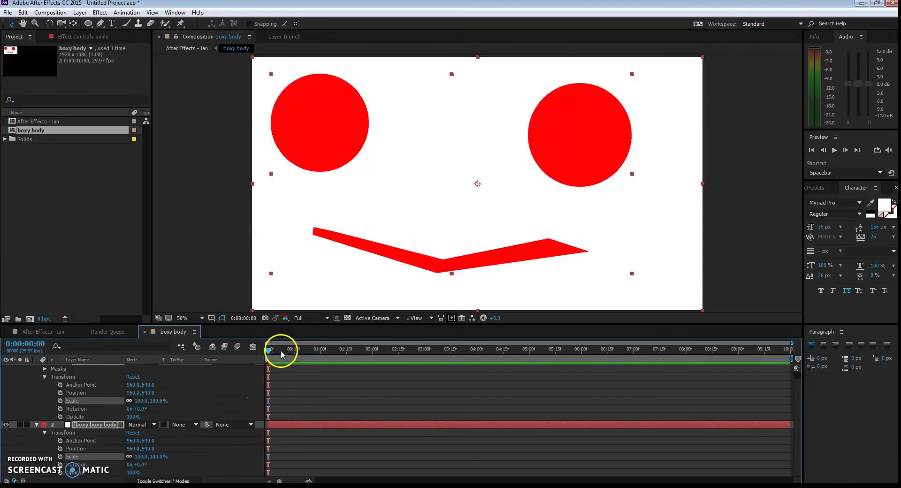
pyautogui.moveTo(282, 354); pyautogui.dragTo(332, 352)
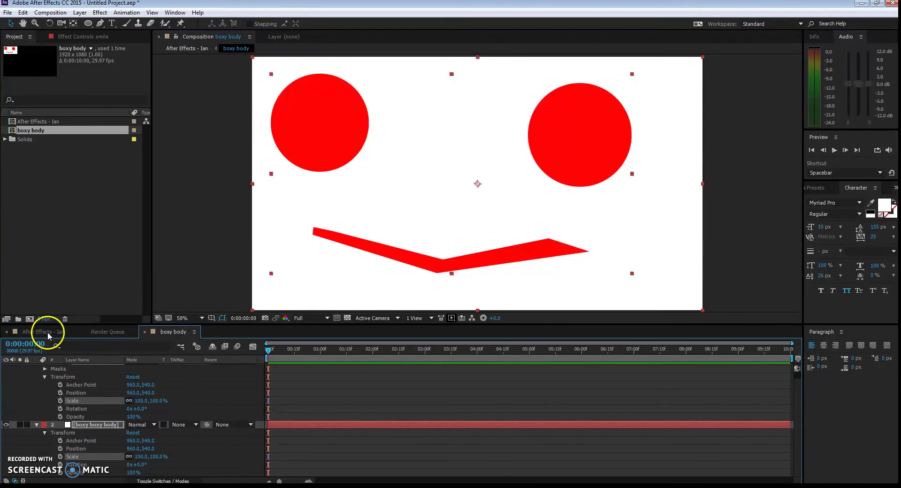
# Collapse the layers, then preview the face moving diagonally in the After Effects - Ian comp
pyautogui.click(37, 424)
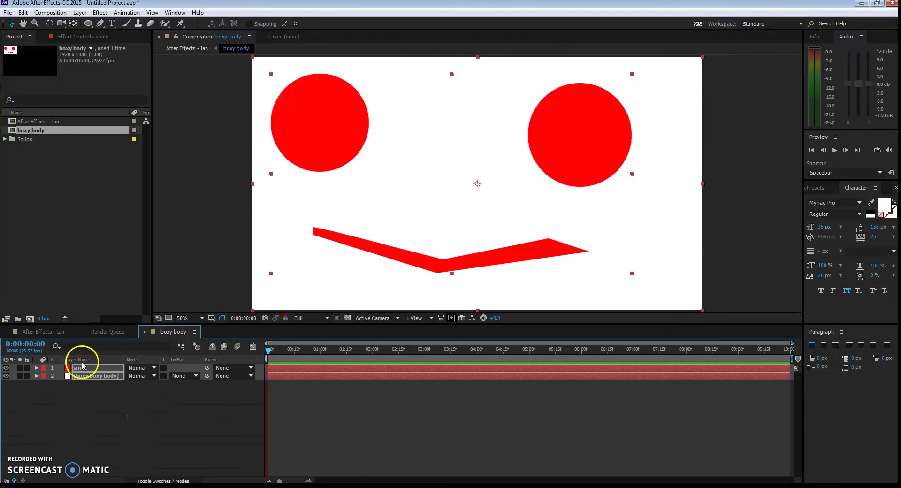
pyautogui.click(103, 402)
pyautogui.click(42, 330)
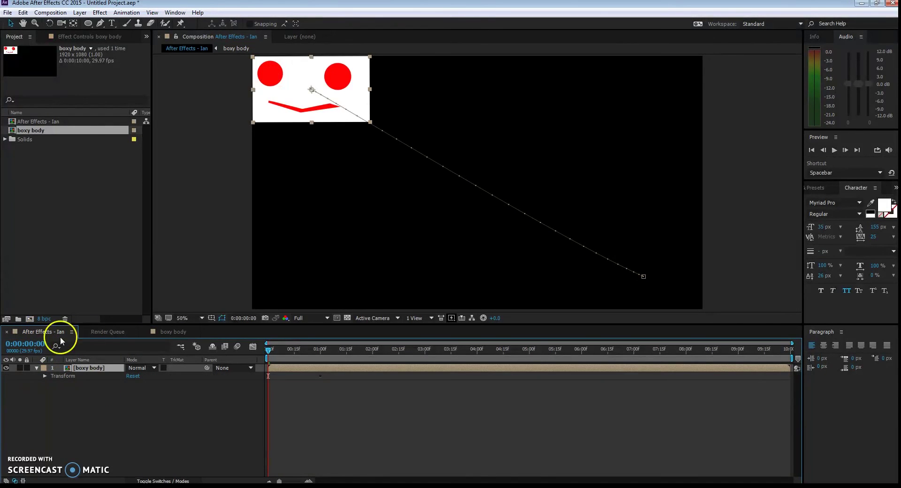
pyautogui.moveTo(269, 353)
pyautogui.mouseDown()
pyautogui.moveTo(327, 353)
pyautogui.moveTo(251, 351)
pyautogui.mouseUp()
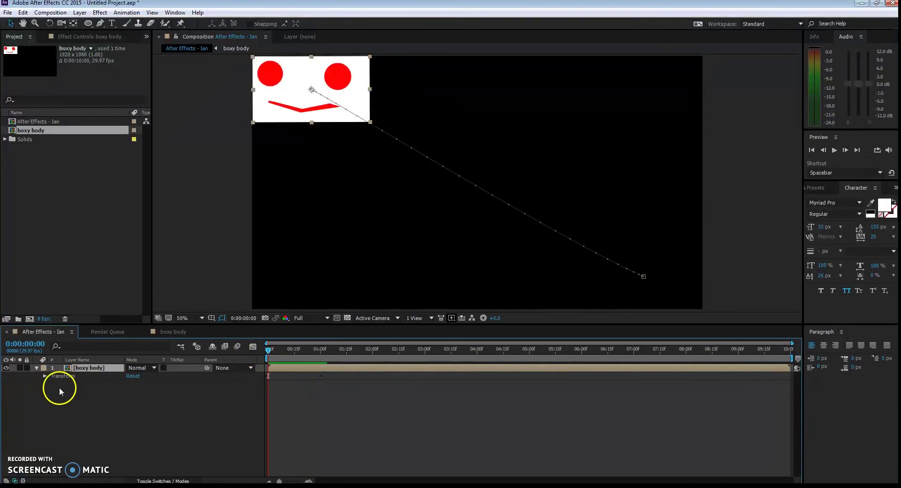
pyautogui.click(44, 376)
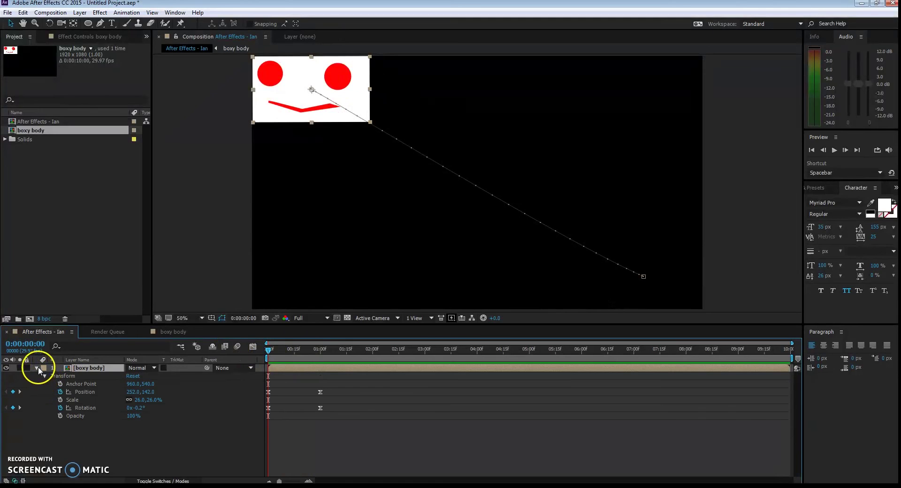
pyautogui.click(36, 368)
pyautogui.press('Return')
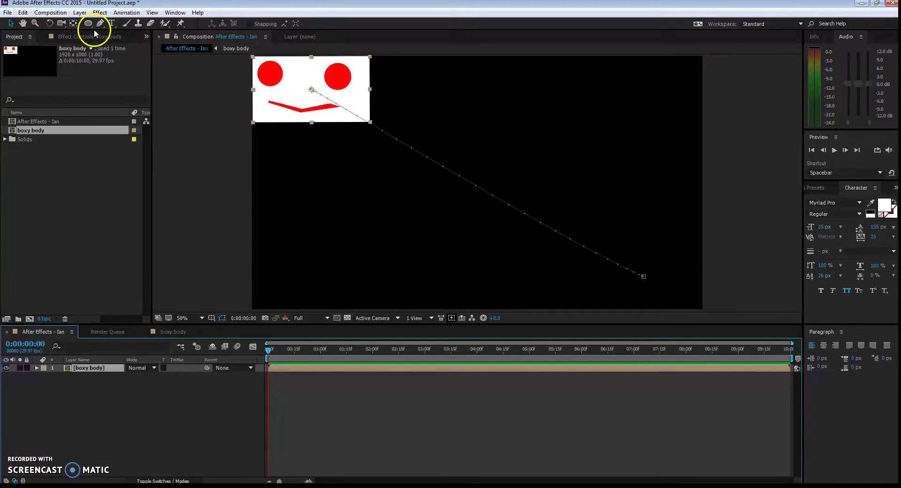
pyautogui.click(50, 13)
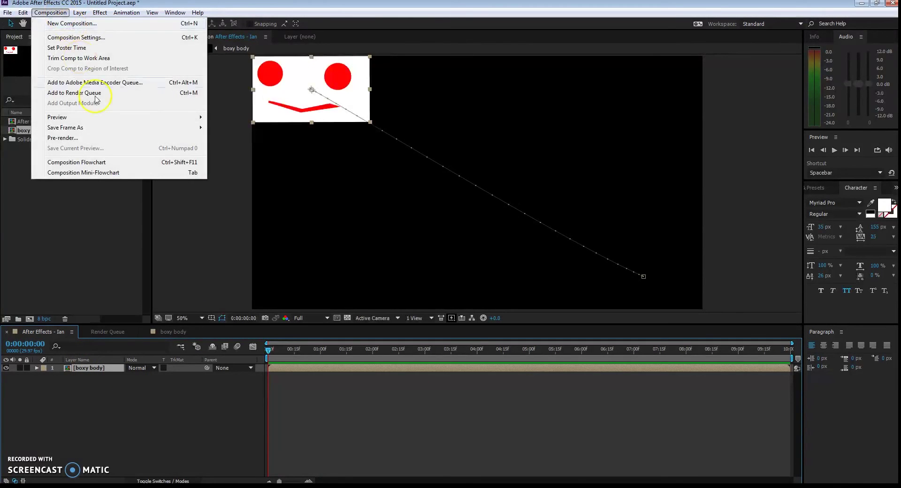
pyautogui.click(76, 259)
pyautogui.doubleClick(41, 127)
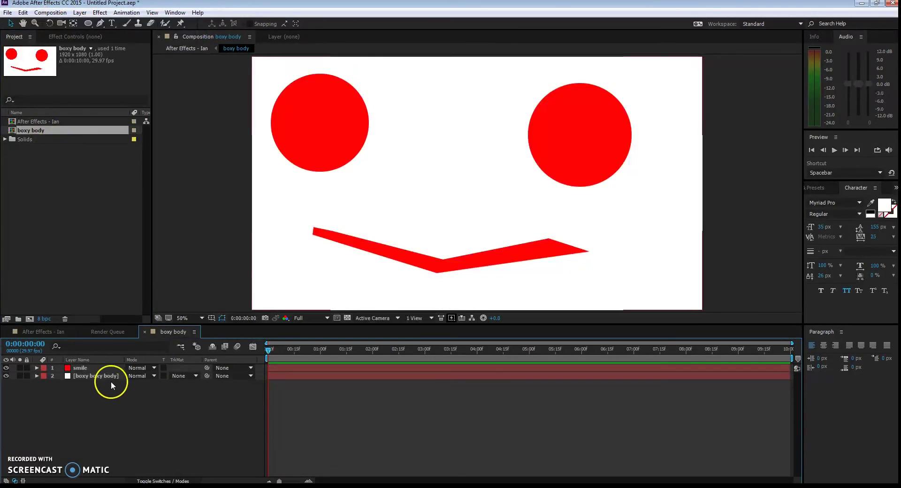
pyautogui.click(77, 368)
pyautogui.click(142, 416)
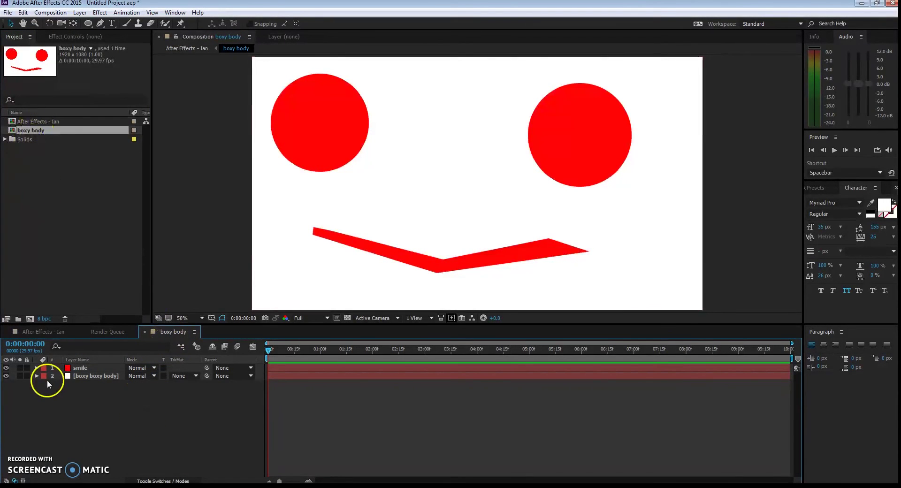
pyautogui.click(41, 332)
pyautogui.moveTo(43, 135)
pyautogui.mouseDown()
pyautogui.moveTo(90, 221)
pyautogui.moveTo(94, 384)
pyautogui.moveTo(61, 149)
pyautogui.moveTo(48, 133)
pyautogui.mouseUp()
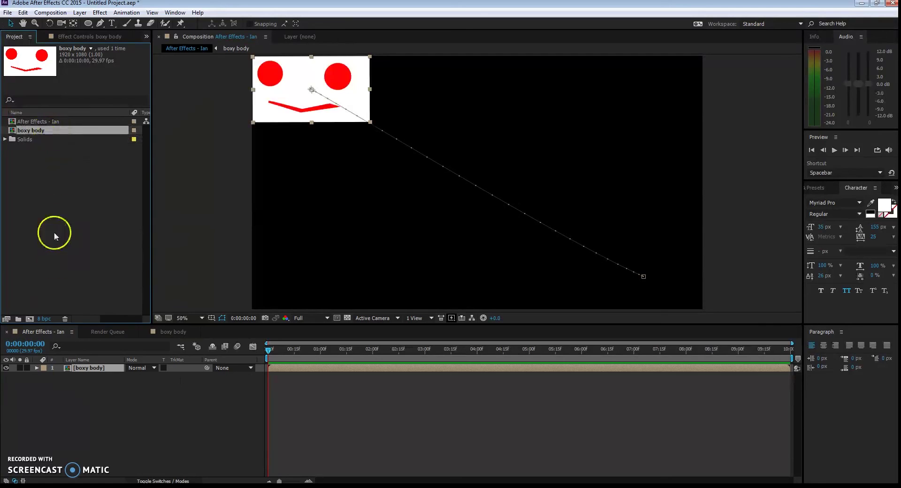
pyautogui.click(87, 369)
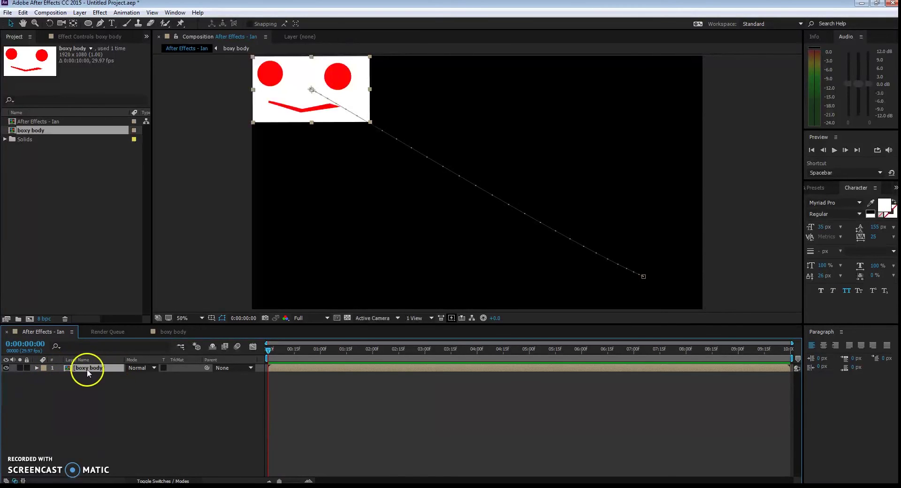
pyautogui.click(36, 367)
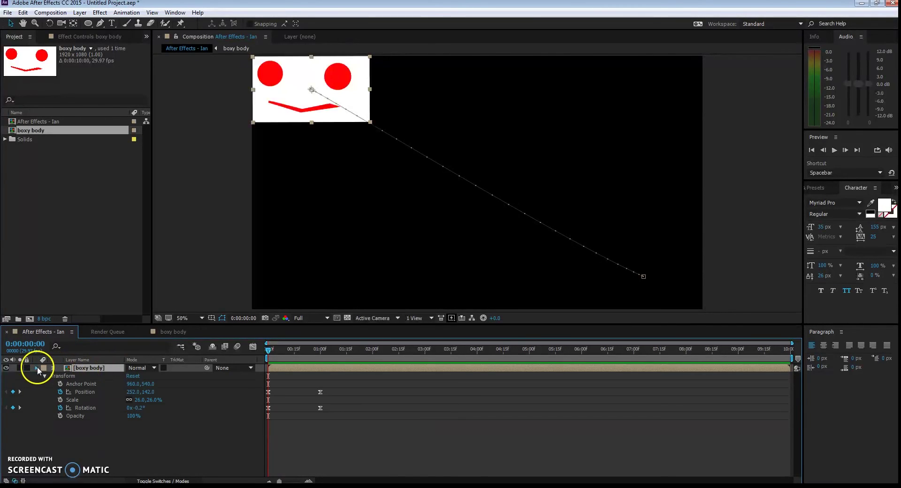
pyautogui.click(37, 367)
pyautogui.doubleClick(88, 368)
pyautogui.click(53, 330)
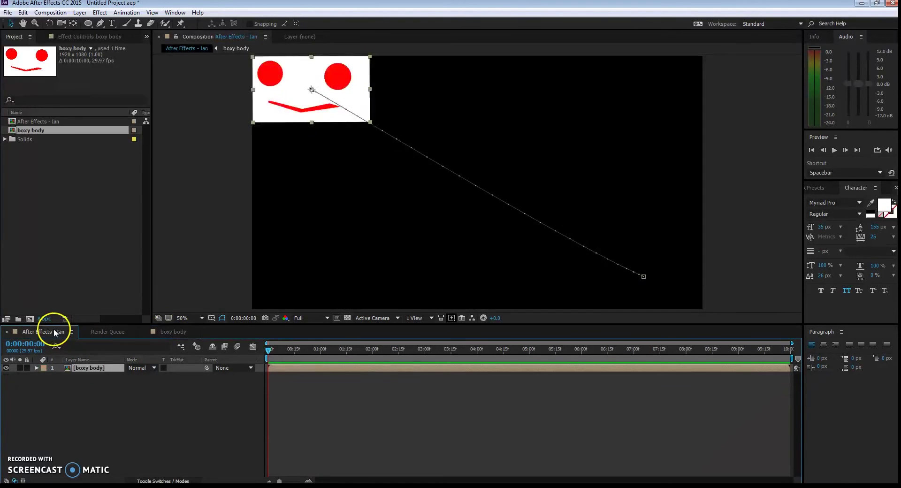
pyautogui.moveTo(272, 351)
pyautogui.mouseDown()
pyautogui.moveTo(301, 350)
pyautogui.moveTo(263, 349)
pyautogui.moveTo(337, 348)
pyautogui.moveTo(267, 352)
pyautogui.mouseUp()
pyautogui.moveTo(272, 350); pyautogui.dragTo(249, 353)
pyautogui.click(92, 381)
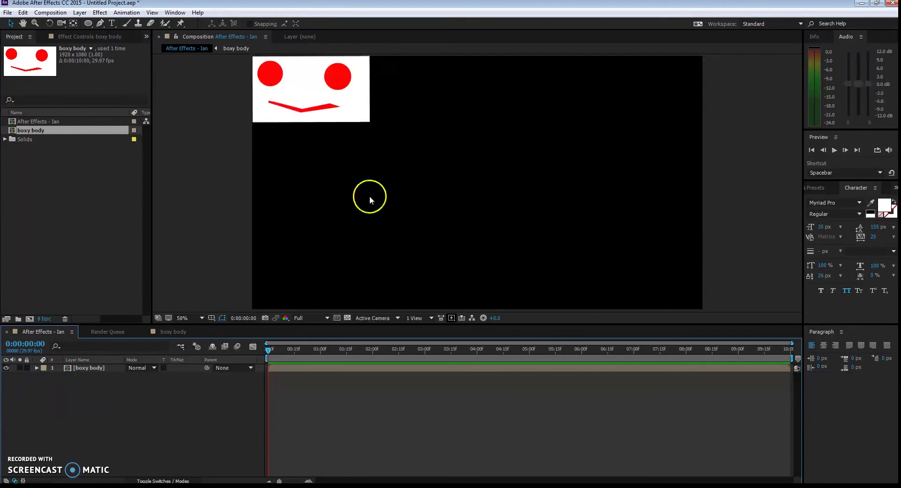
pyautogui.click(88, 368)
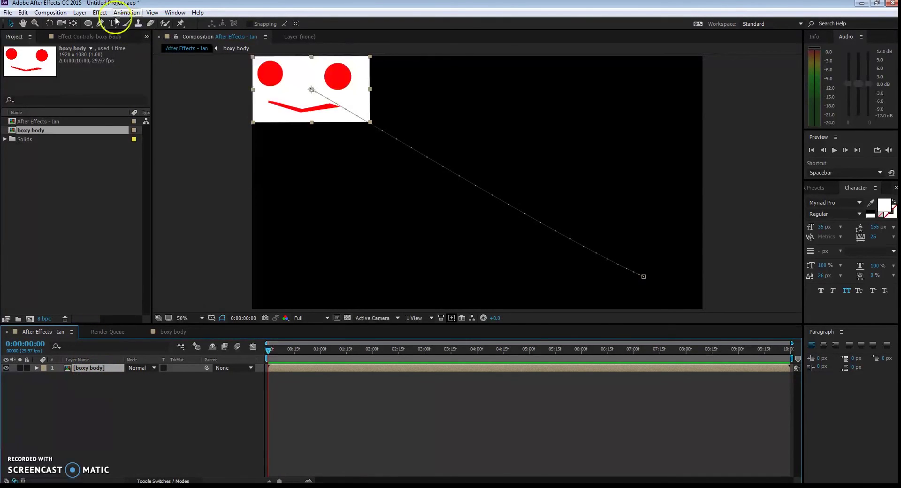
pyautogui.click(99, 14)
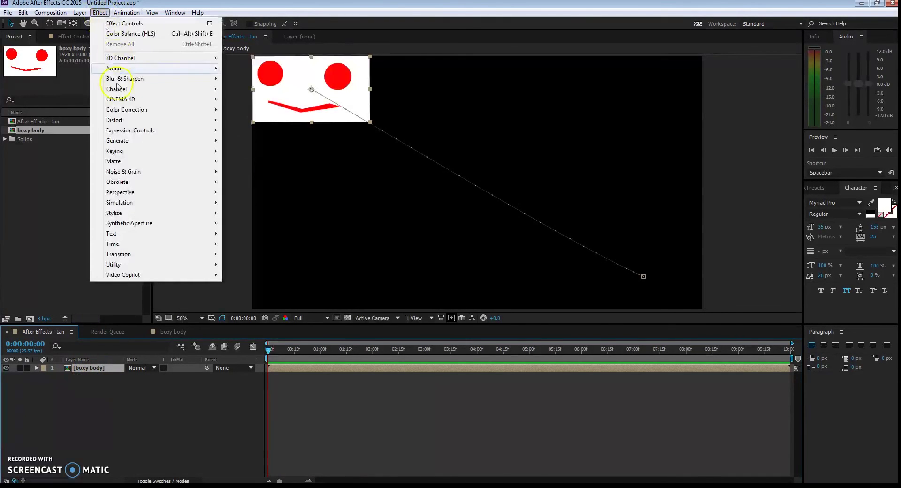
pyautogui.moveTo(145, 141)
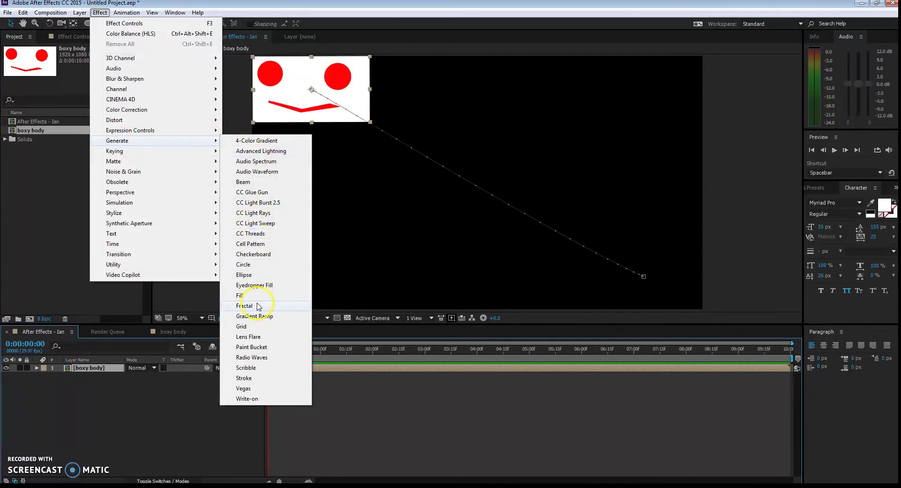
pyautogui.click(279, 153)
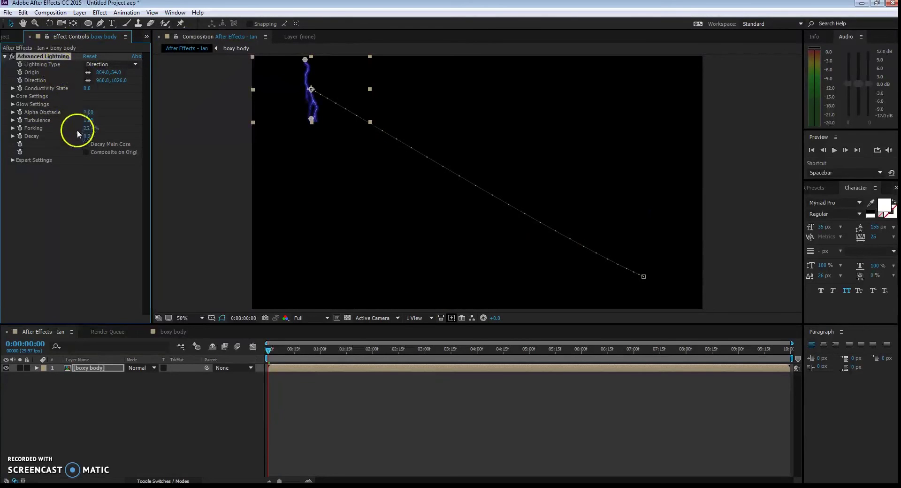
pyautogui.click(22, 12)
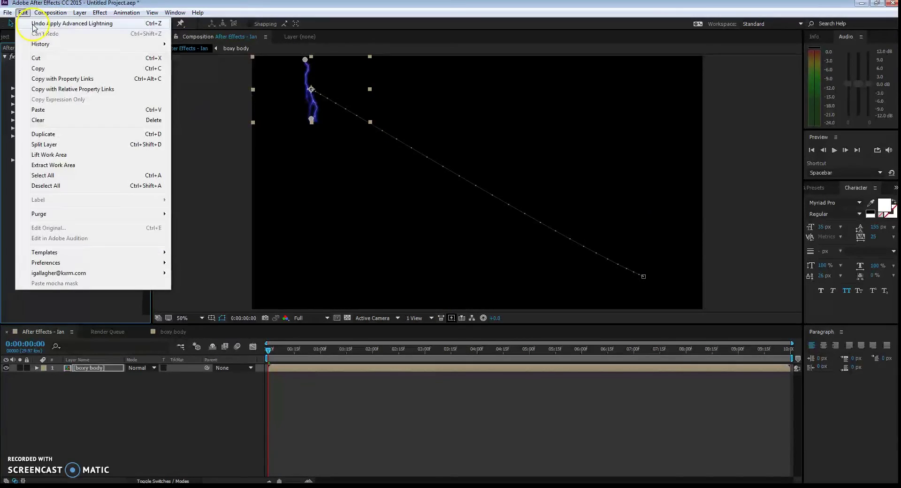
pyautogui.click(34, 25)
# Create a new black solid layer, Black Solid 1, in the comp
pyautogui.click(104, 402)
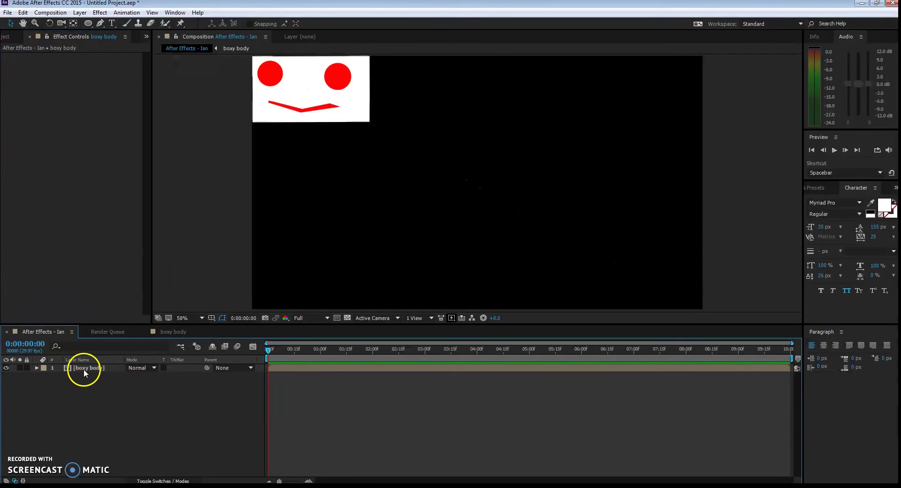
pyautogui.click(79, 13)
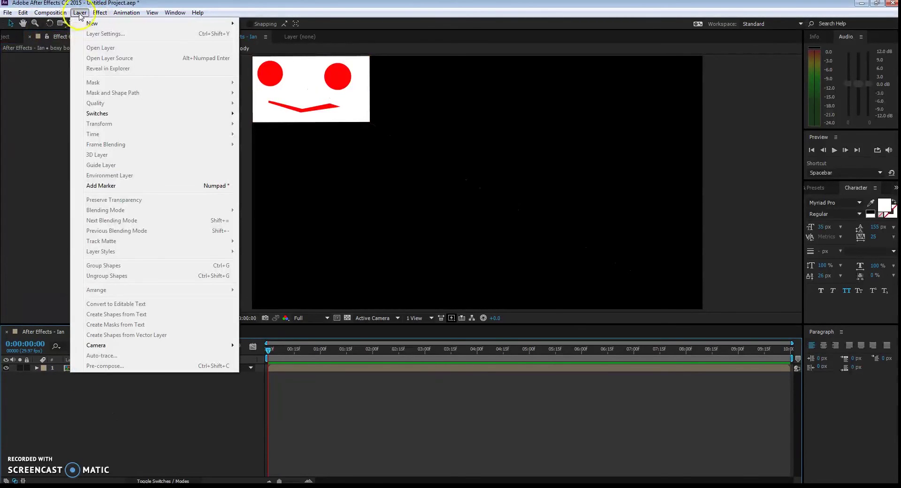
pyautogui.moveTo(220, 23)
pyautogui.click(267, 34)
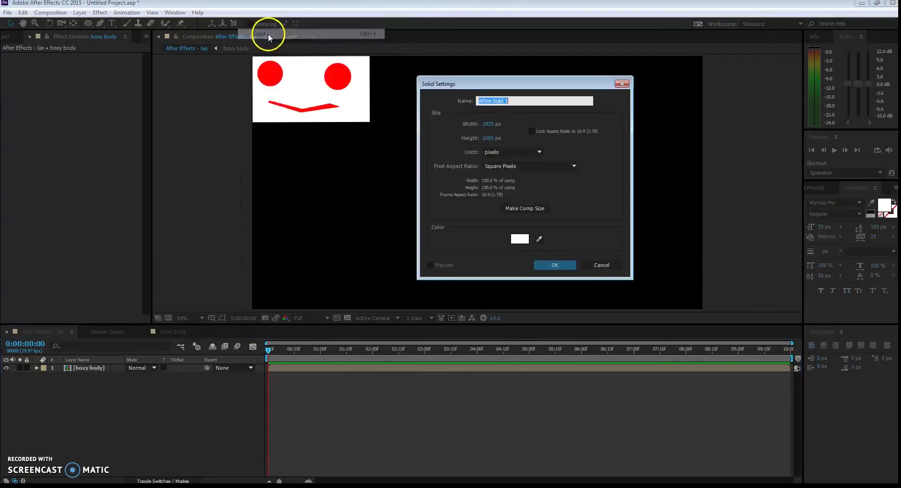
pyautogui.click(519, 240)
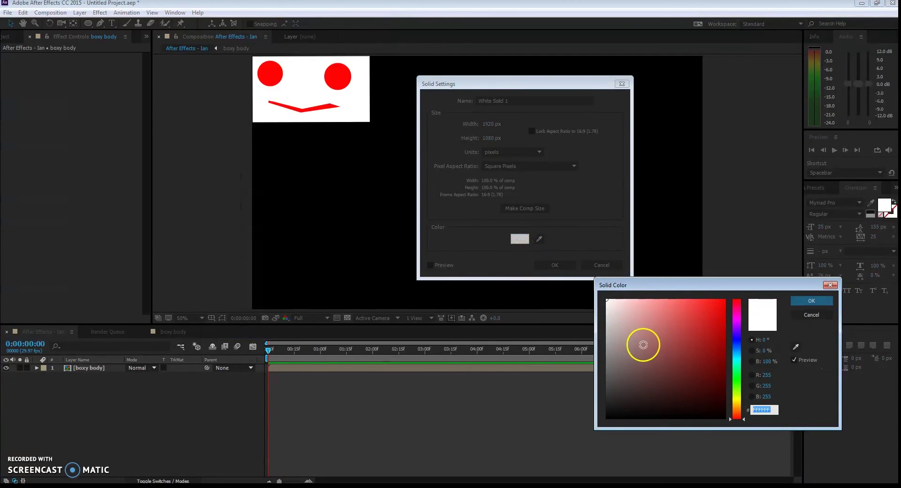
pyautogui.moveTo(644, 345); pyautogui.dragTo(739, 438)
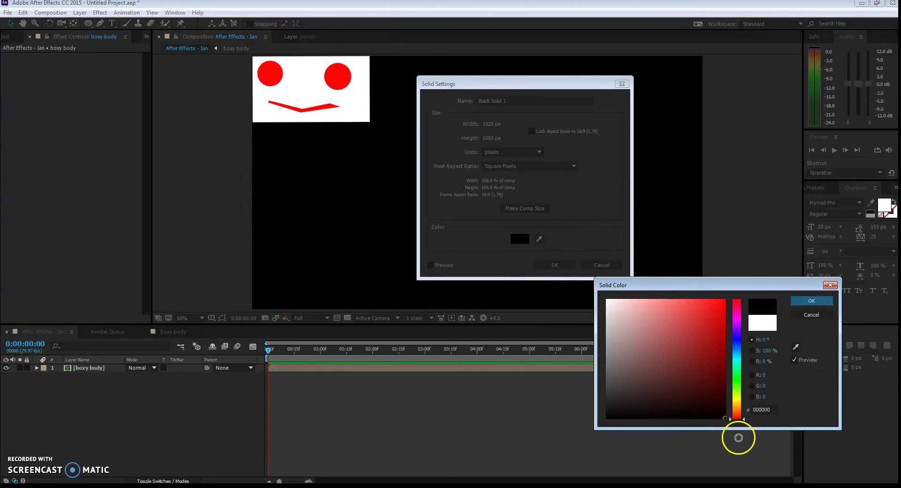
pyautogui.click(805, 303)
pyautogui.click(543, 267)
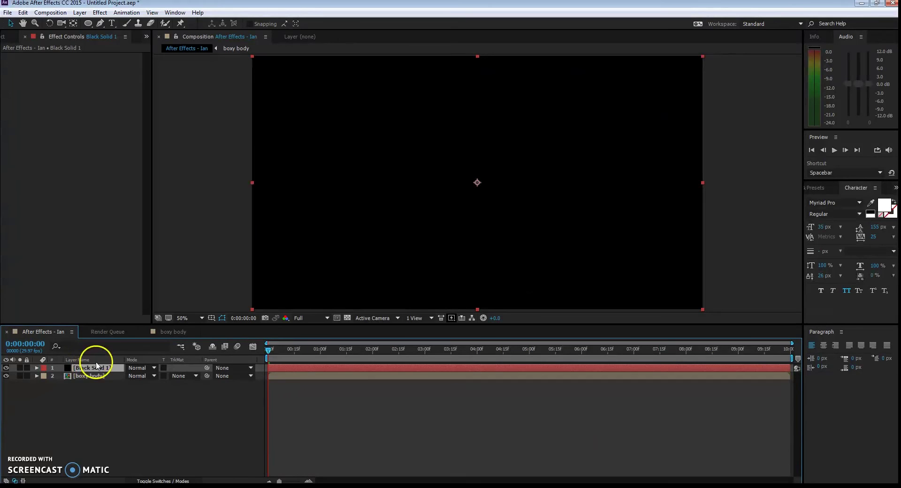
# Apply Advanced Lightning to the solid and drag its origin onto the white face box
pyautogui.click(99, 13)
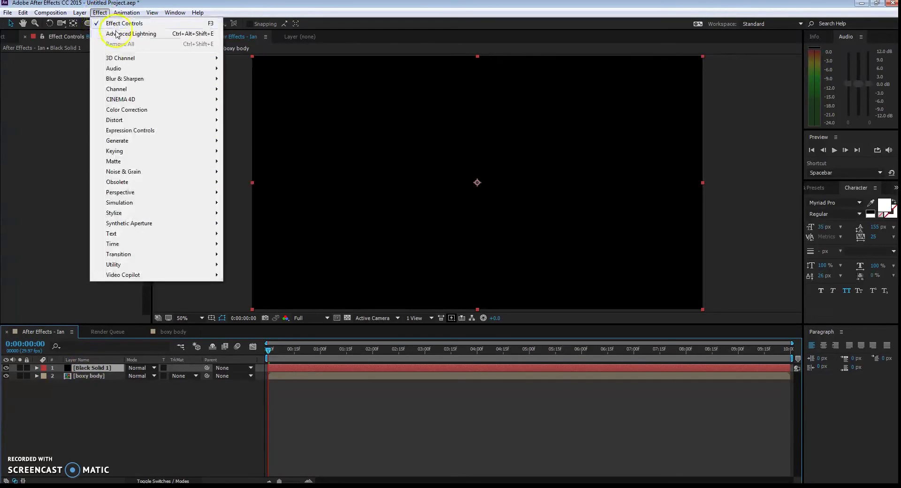
pyautogui.moveTo(165, 145)
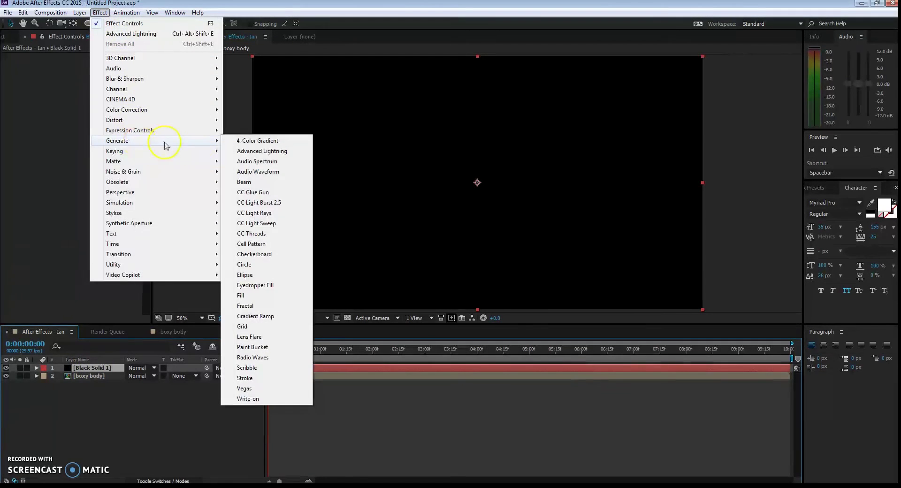
pyautogui.click(277, 152)
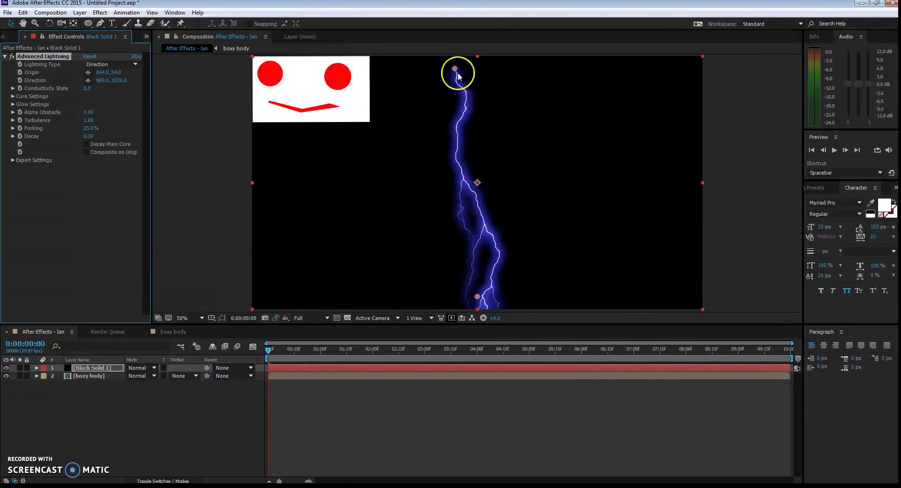
pyautogui.moveTo(458, 75); pyautogui.dragTo(299, 94)
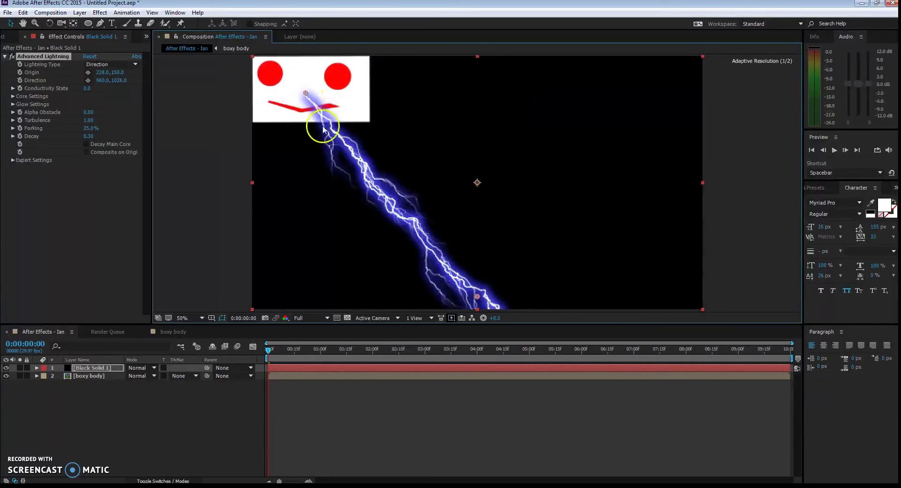
pyautogui.click(348, 318)
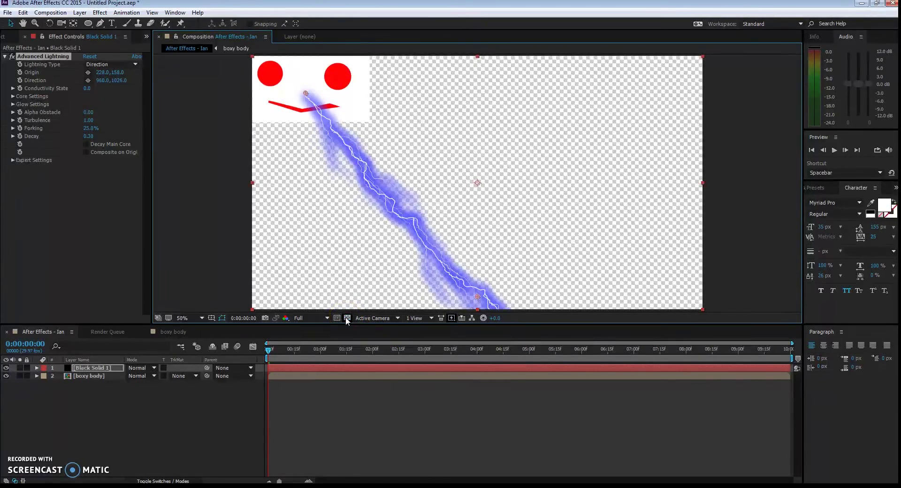
pyautogui.click(347, 318)
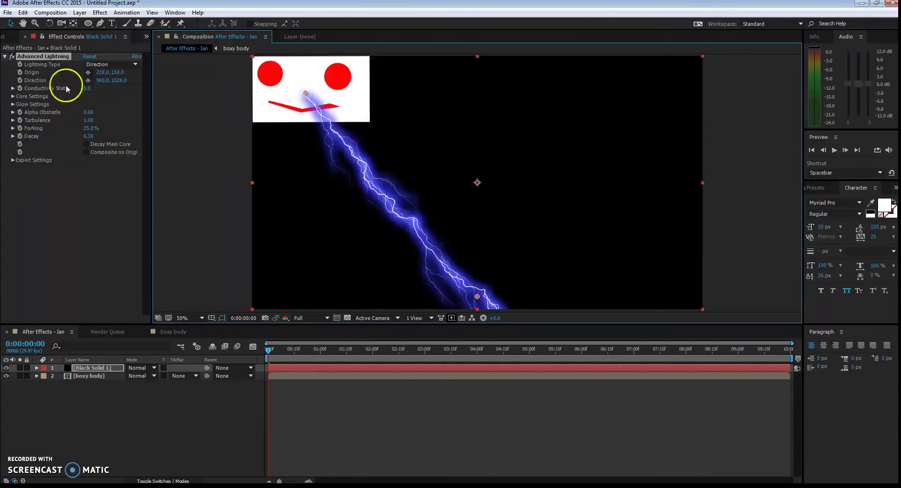
pyautogui.click(12, 160)
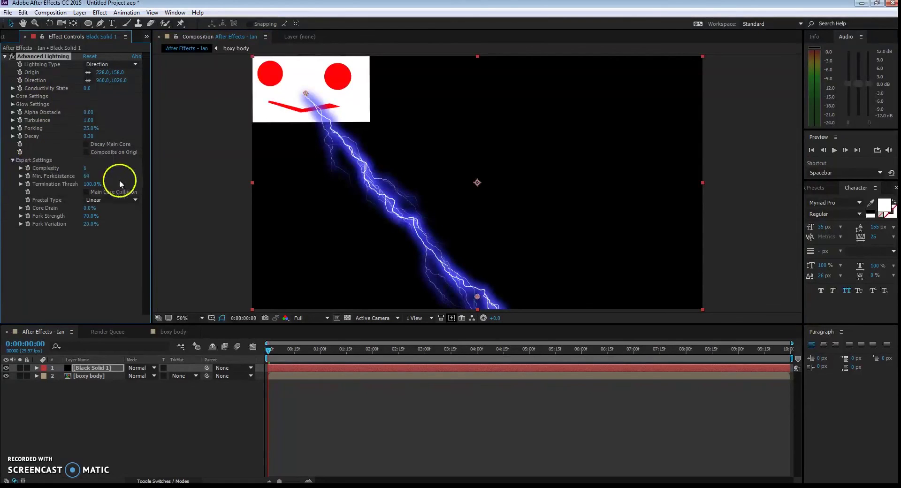
pyautogui.click(86, 153)
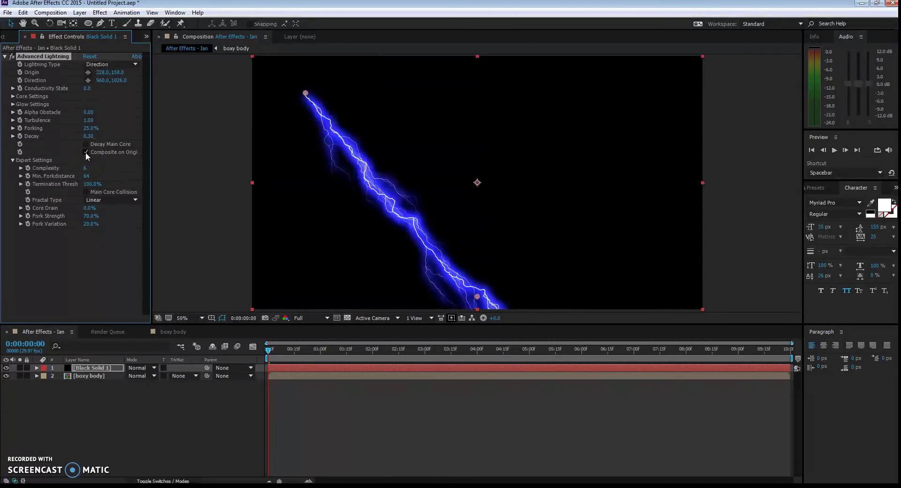
pyautogui.click(106, 367)
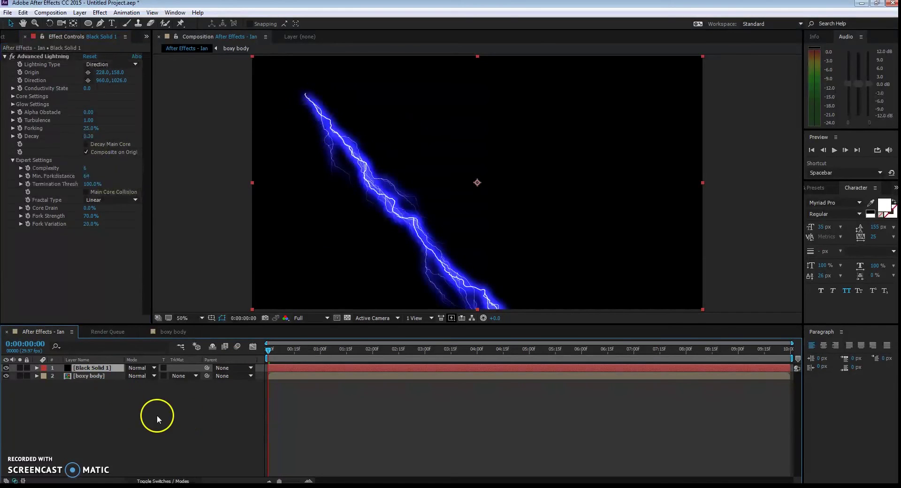
pyautogui.click(155, 369)
pyautogui.click(127, 374)
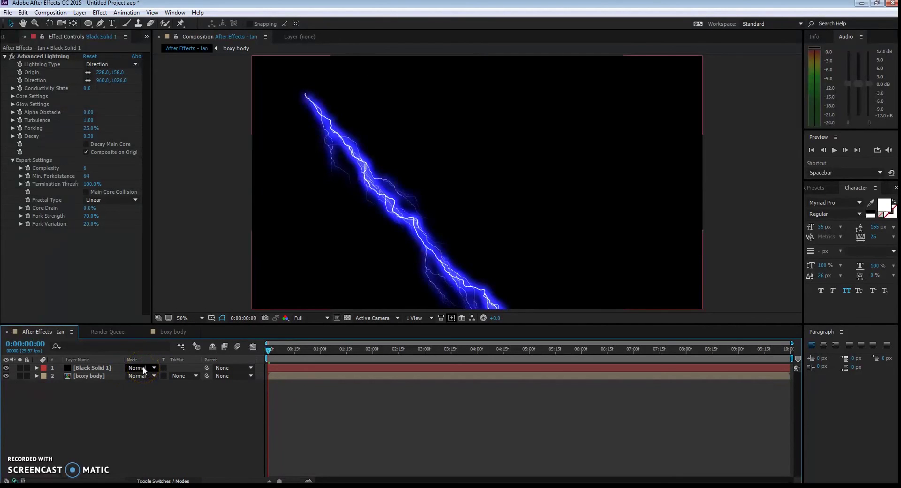
pyautogui.press('F4')
pyautogui.press('F4')
pyautogui.press('F4')
pyautogui.click(133, 367)
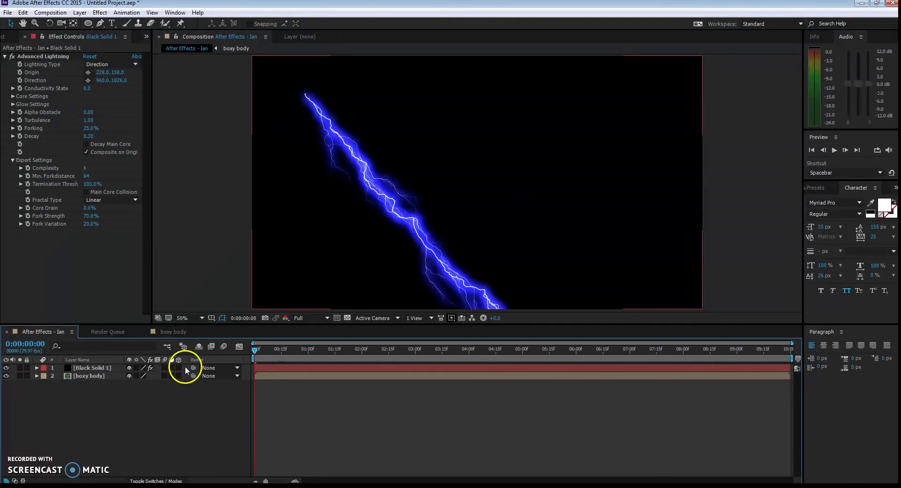
pyautogui.press('F4')
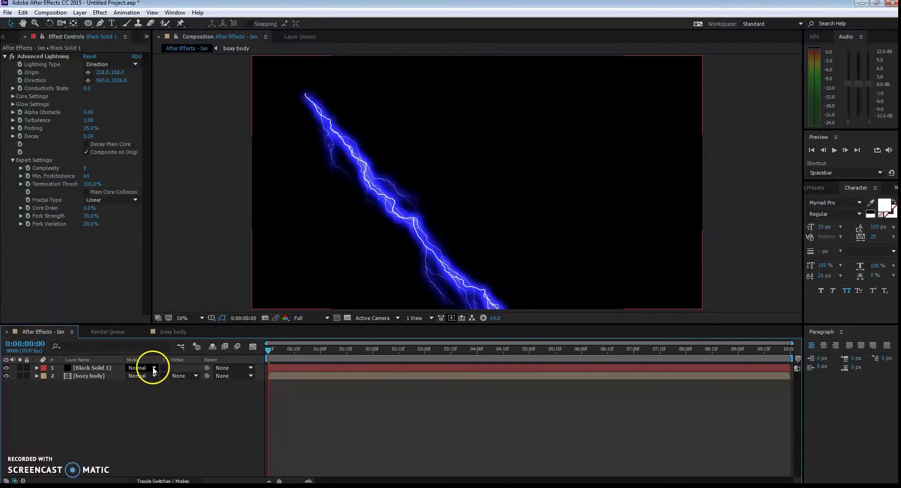
pyautogui.click(148, 369)
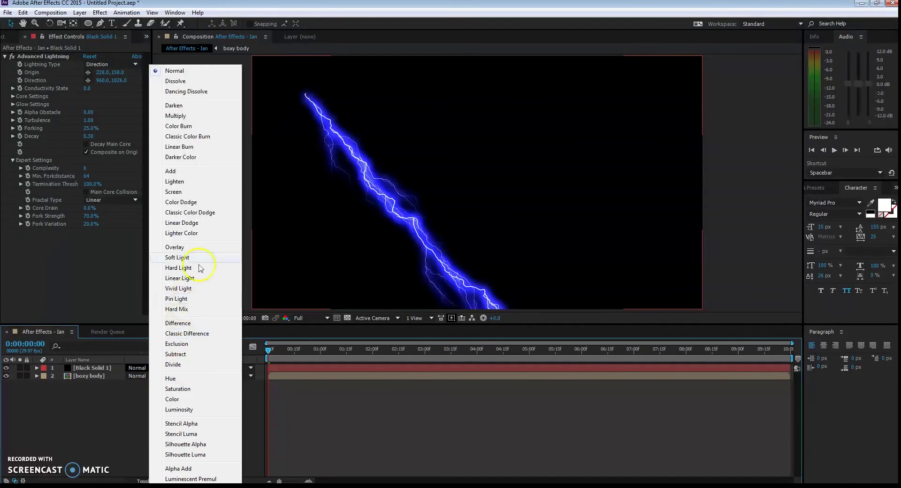
pyautogui.click(179, 174)
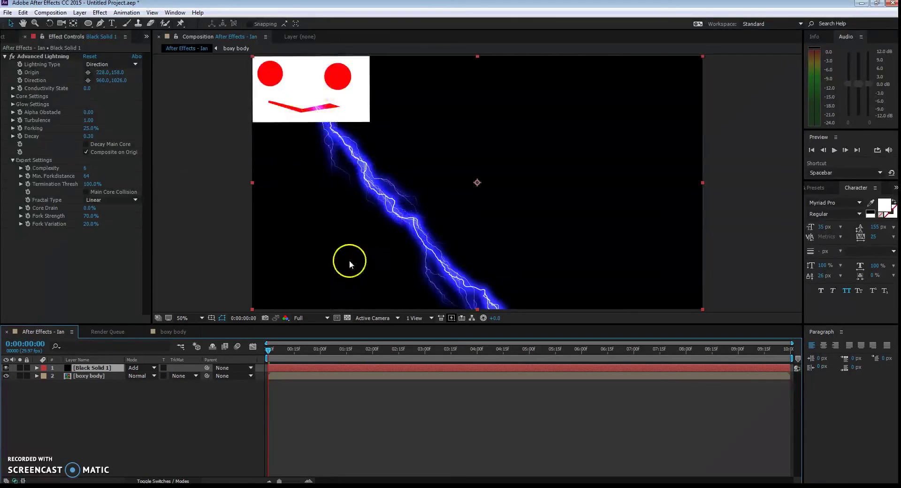
pyautogui.click(151, 368)
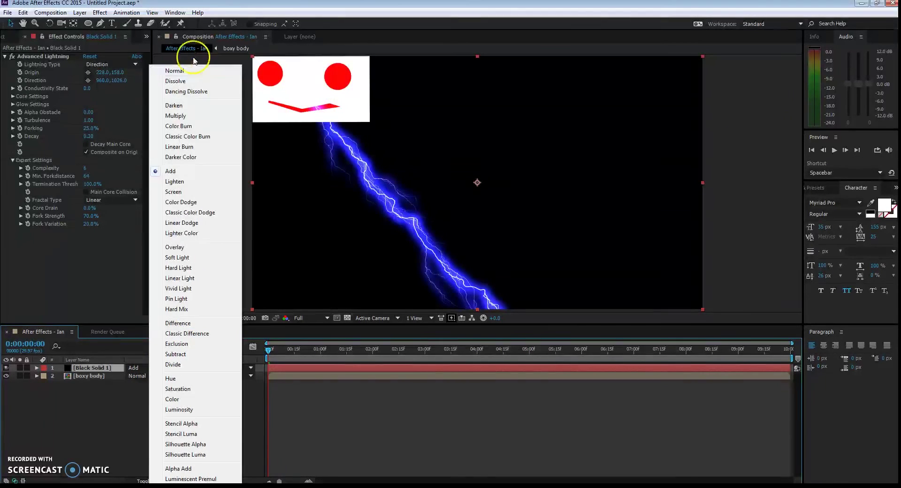
pyautogui.click(181, 73)
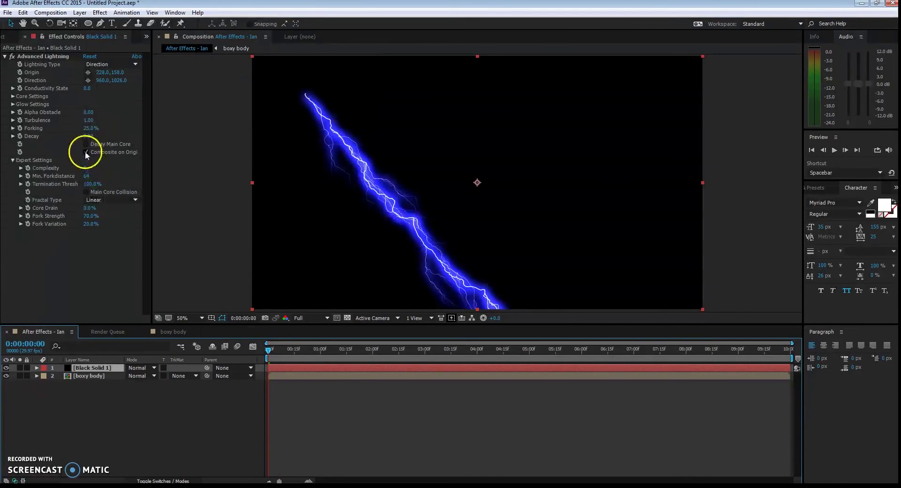
pyautogui.click(85, 152)
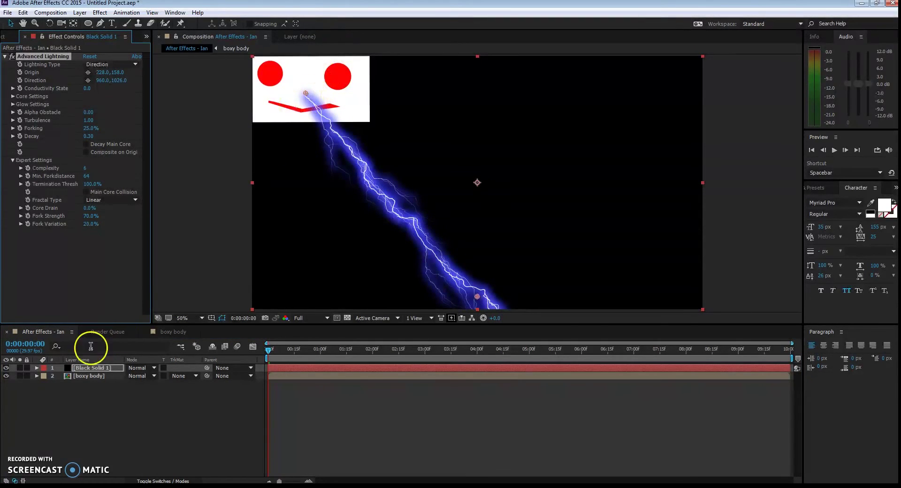
# Select the black solid and play back the composition to check the lightning
pyautogui.click(94, 368)
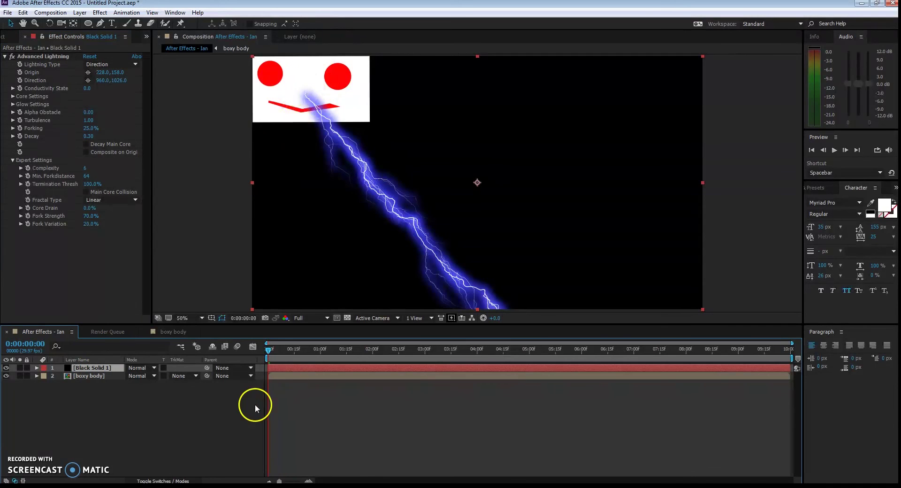
pyautogui.moveTo(268, 350)
pyautogui.mouseDown()
pyautogui.moveTo(305, 348)
pyautogui.moveTo(253, 350)
pyautogui.moveTo(311, 350)
pyautogui.moveTo(264, 351)
pyautogui.mouseUp()
pyautogui.click(834, 149)
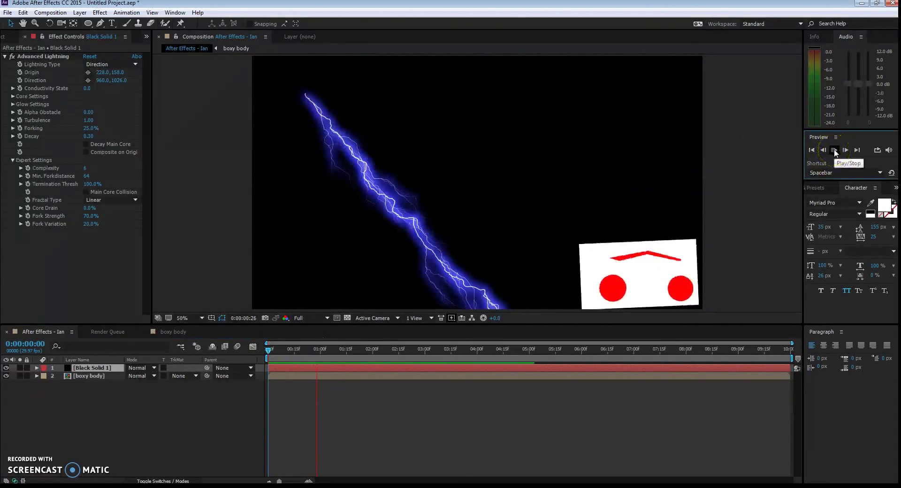
pyautogui.click(327, 353)
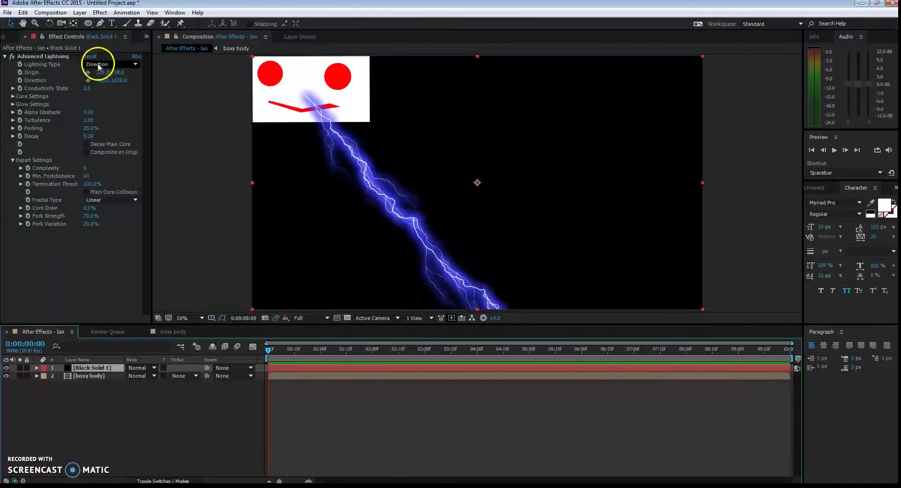
# Drag the lightning Origin toward the mouth and its Direction out to the right edge
pyautogui.moveTo(107, 73)
pyautogui.mouseDown()
pyautogui.moveTo(145, 73)
pyautogui.moveTo(86, 74)
pyautogui.moveTo(186, 74)
pyautogui.moveTo(100, 74)
pyautogui.moveTo(110, 73)
pyautogui.mouseUp()
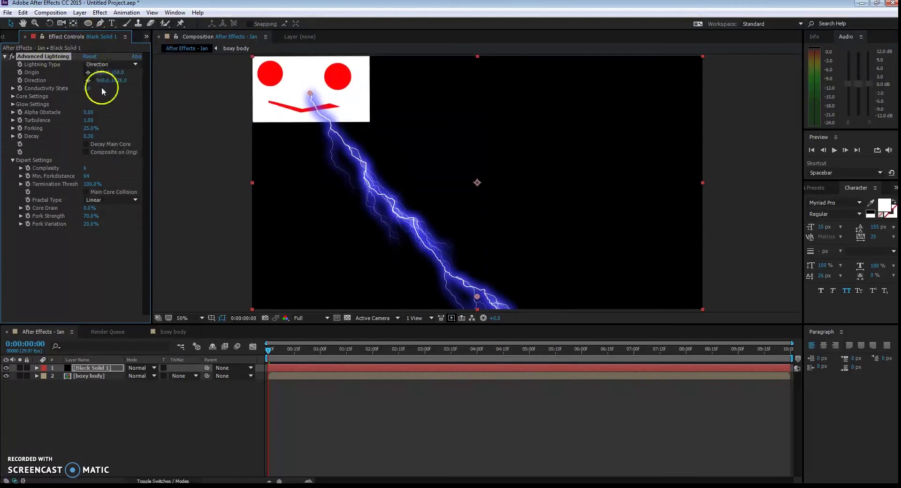
pyautogui.moveTo(111, 81)
pyautogui.mouseDown()
pyautogui.moveTo(157, 80)
pyautogui.moveTo(108, 81)
pyautogui.moveTo(116, 80)
pyautogui.mouseUp()
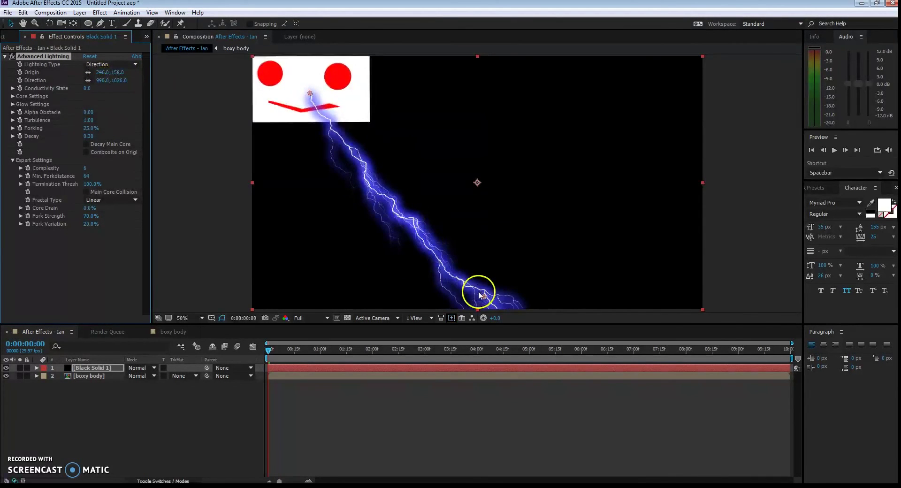
pyautogui.moveTo(484, 299); pyautogui.dragTo(577, 216)
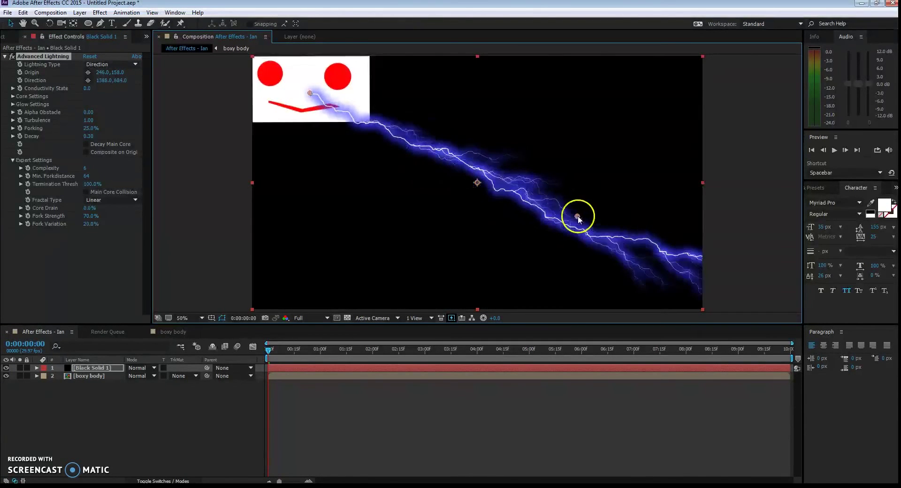
pyautogui.click(310, 94)
pyautogui.moveTo(309, 94); pyautogui.dragTo(307, 88)
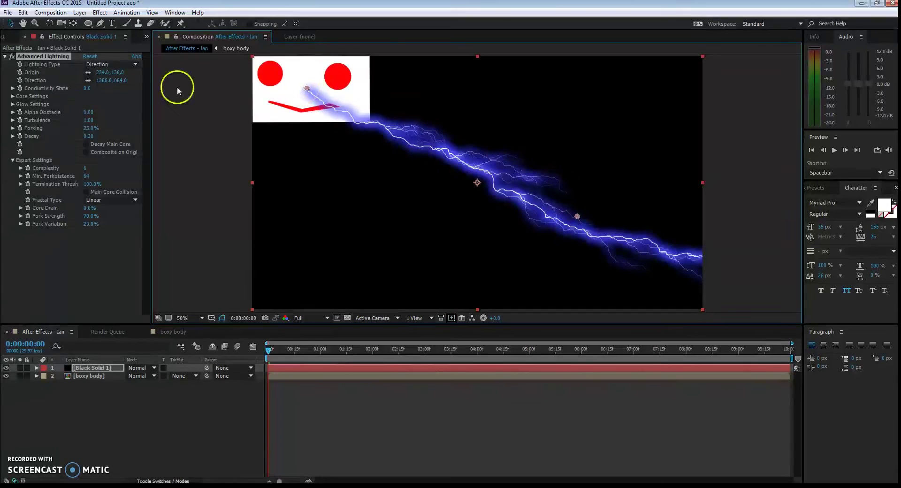
pyautogui.moveTo(88, 91); pyautogui.dragTo(54, 88)
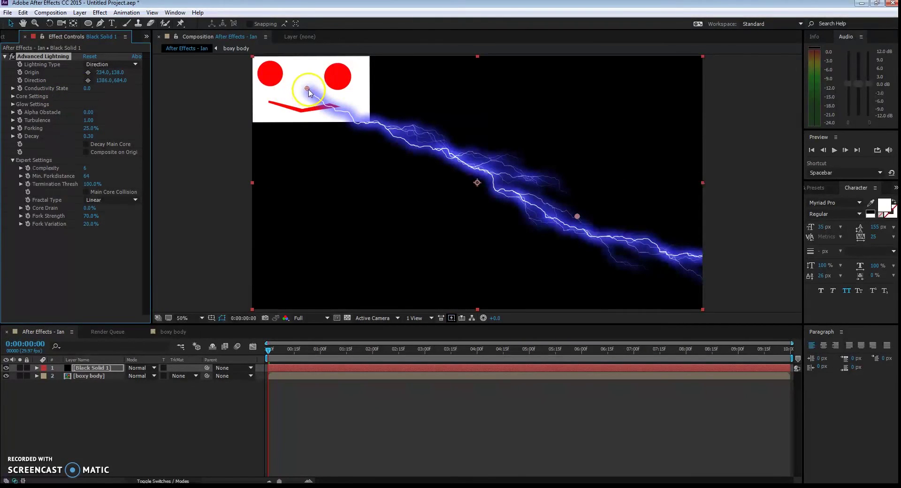
pyautogui.moveTo(308, 89); pyautogui.dragTo(310, 90)
# Scrub the timeline and settle the lightning Origin on the face's mouth at 222,146
pyautogui.click(269, 352)
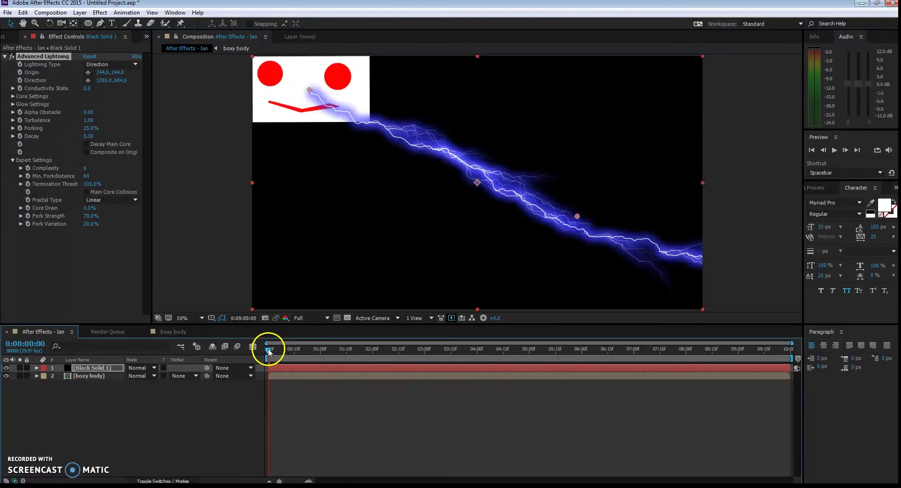
pyautogui.moveTo(269, 352)
pyautogui.mouseDown()
pyautogui.moveTo(329, 353)
pyautogui.moveTo(258, 353)
pyautogui.mouseUp()
pyautogui.moveTo(312, 91)
pyautogui.mouseDown()
pyautogui.moveTo(296, 91)
pyautogui.moveTo(304, 90)
pyautogui.mouseUp()
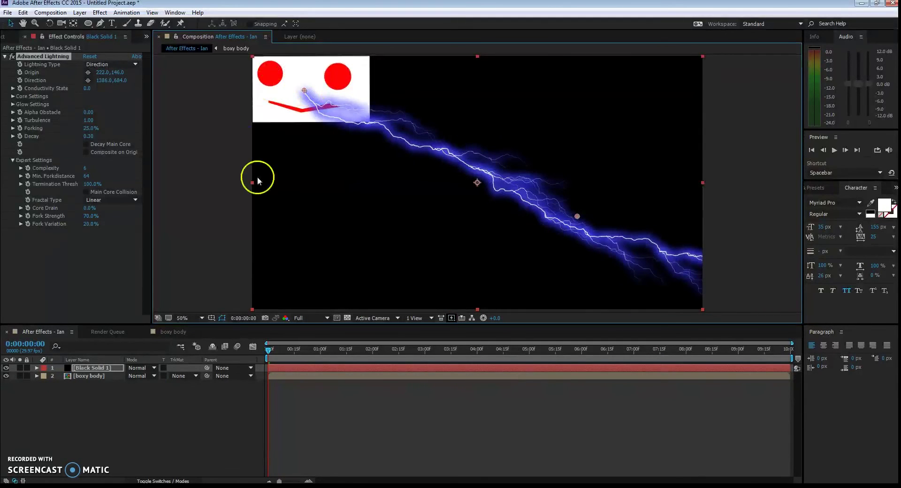
# Parent the lightning solid to boxy body and set Conductivity State to 0.0
pyautogui.click(36, 376)
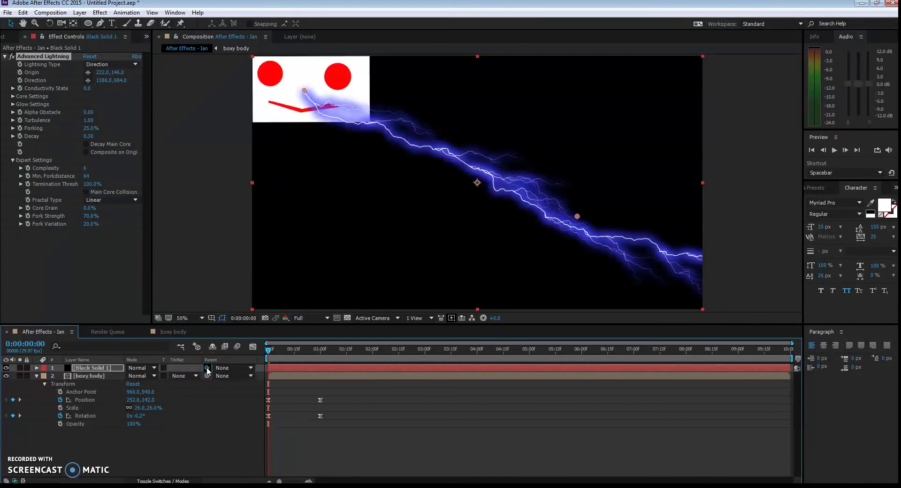
pyautogui.moveTo(207, 368); pyautogui.dragTo(115, 374)
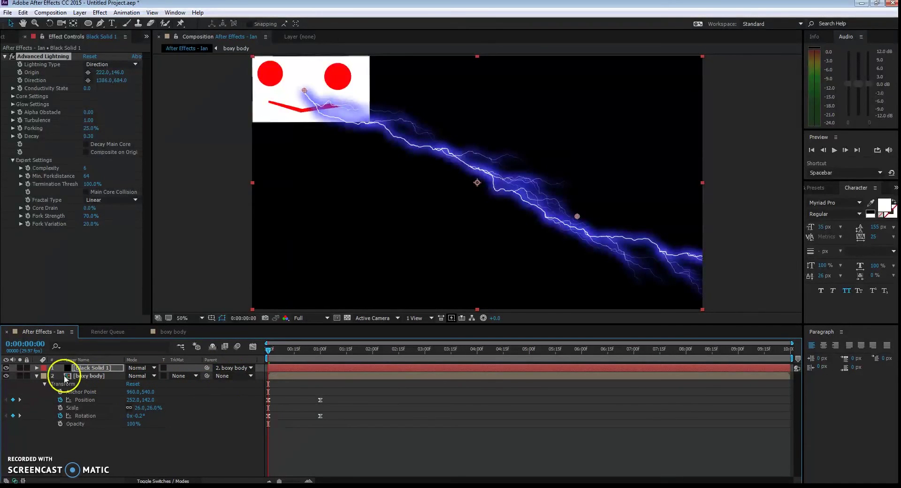
pyautogui.click(38, 378)
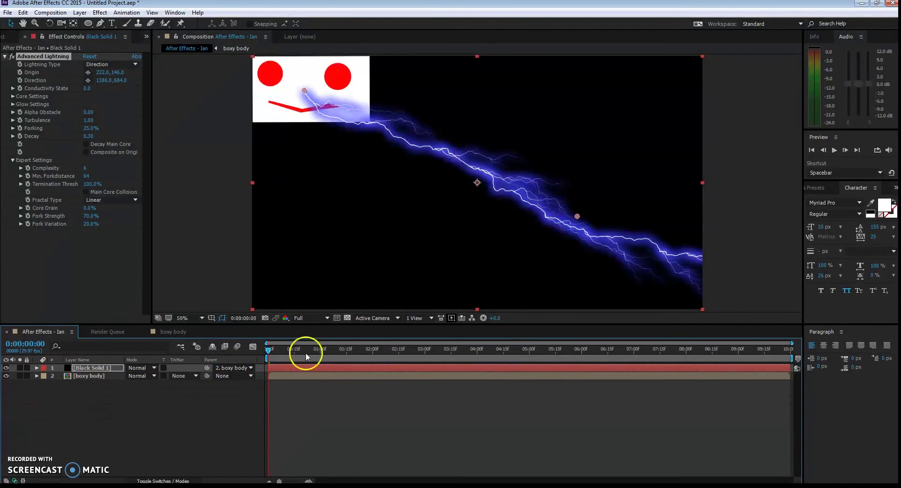
pyautogui.moveTo(268, 353)
pyautogui.mouseDown()
pyautogui.moveTo(320, 350)
pyautogui.moveTo(257, 357)
pyautogui.mouseUp()
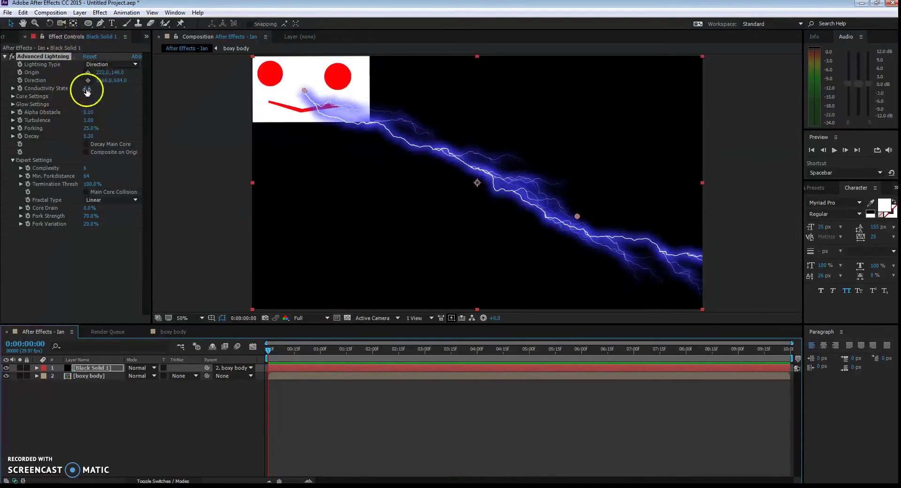
pyautogui.moveTo(87, 92); pyautogui.dragTo(78, 90)
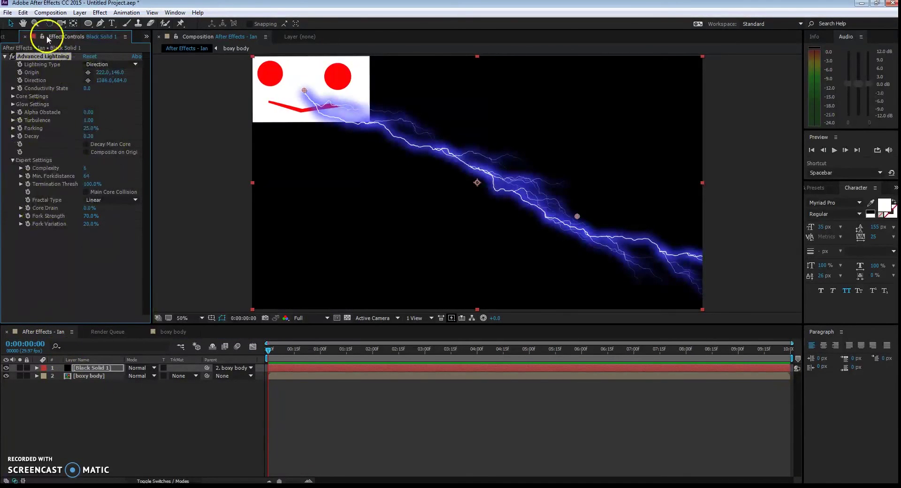
# Rename Black Solid 1 to 'lightning effect'
pyautogui.click(10, 36)
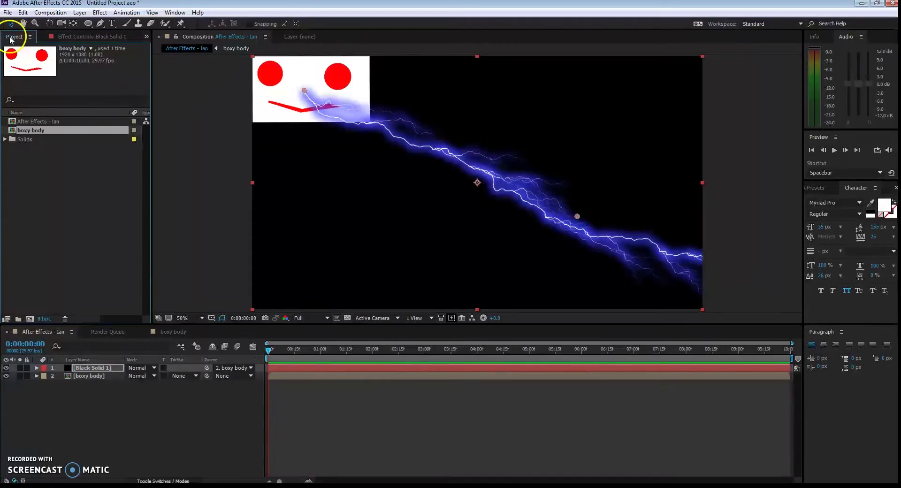
pyautogui.click(85, 37)
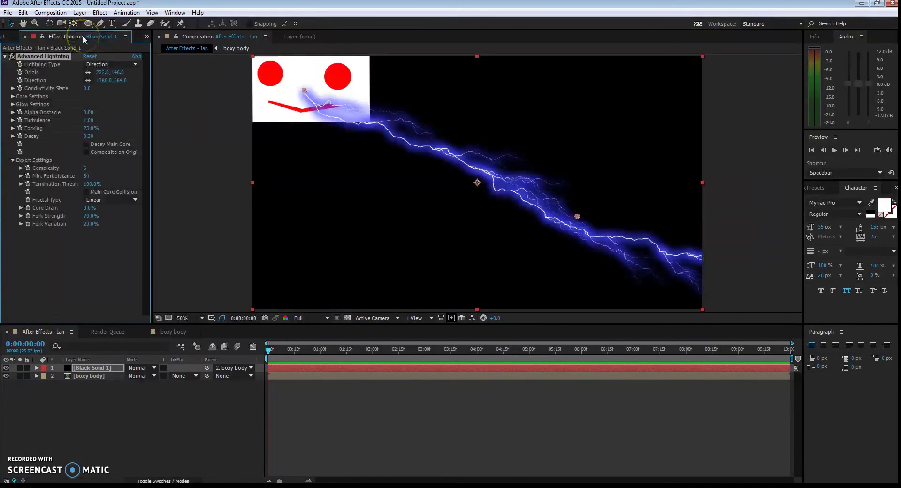
pyautogui.click(84, 371)
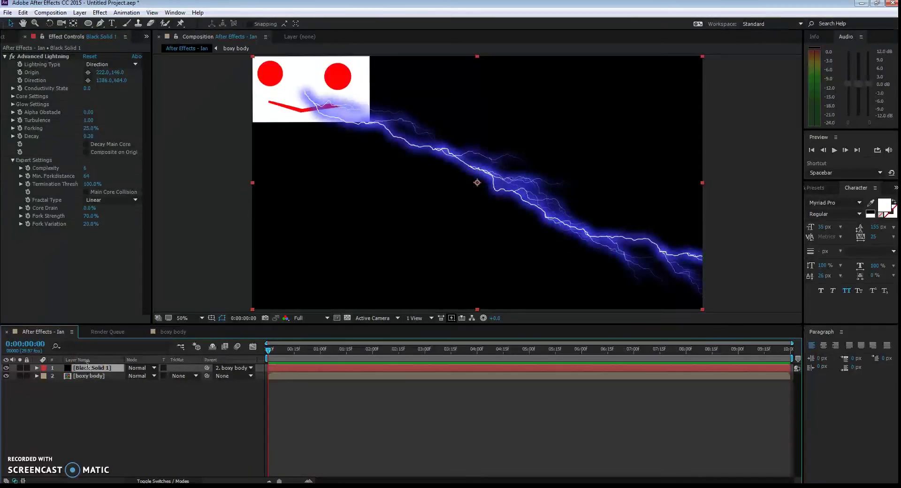
pyautogui.write('lightning effect')
pyautogui.press('Return')
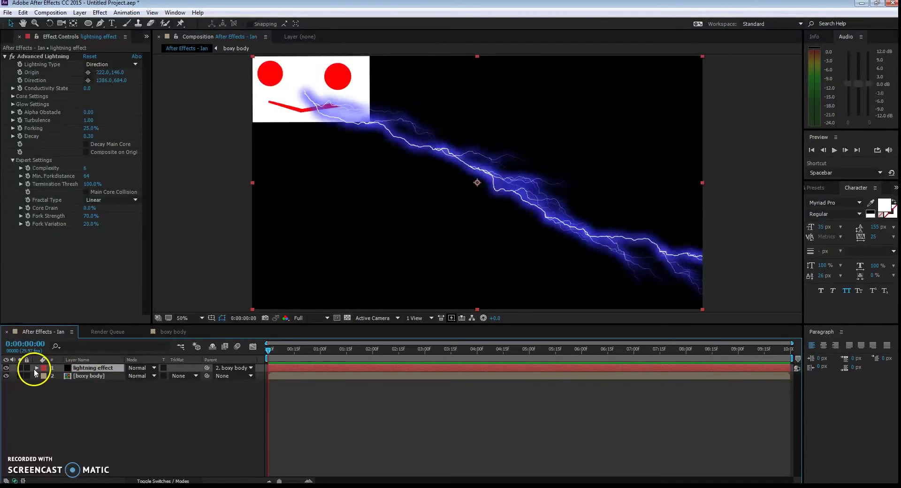
# Show Advanced Lightning's properties in the timeline and scrub its Origin to about 226,146
pyautogui.click(36, 370)
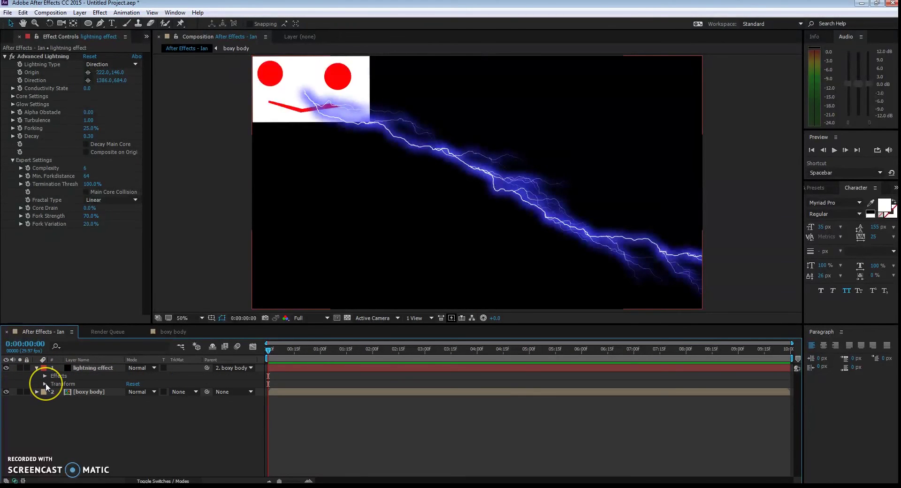
pyautogui.click(45, 383)
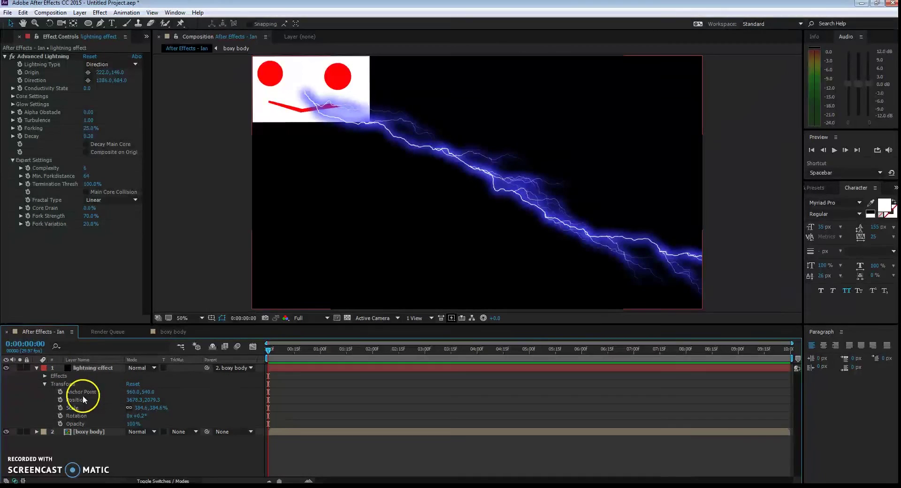
pyautogui.moveTo(334, 206)
pyautogui.mouseDown()
pyautogui.moveTo(358, 207)
pyautogui.moveTo(374, 245)
pyautogui.moveTo(333, 213)
pyautogui.moveTo(347, 212)
pyautogui.mouseUp()
pyautogui.hotkey('ctrl', 'z')
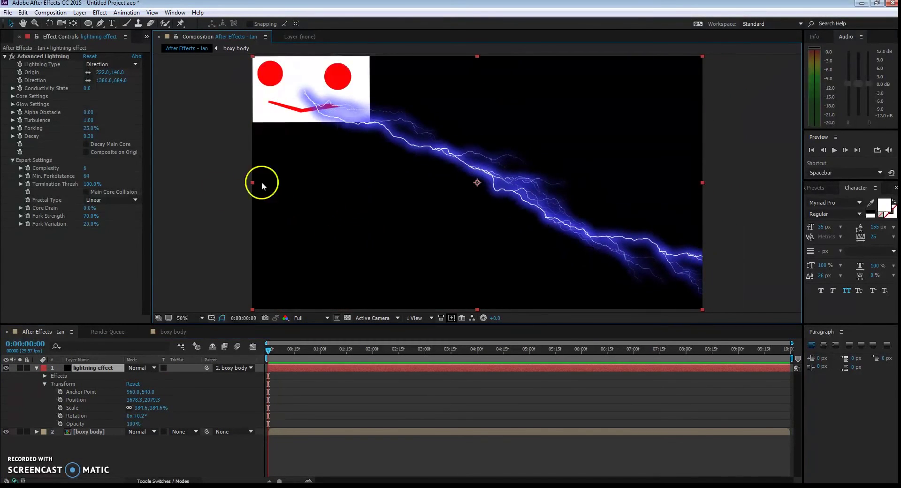
pyautogui.click(46, 383)
pyautogui.click(45, 375)
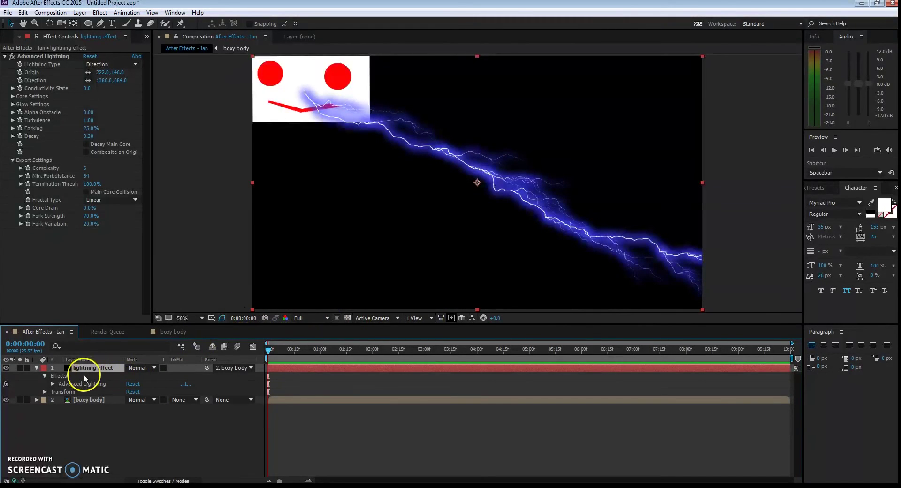
pyautogui.click(53, 384)
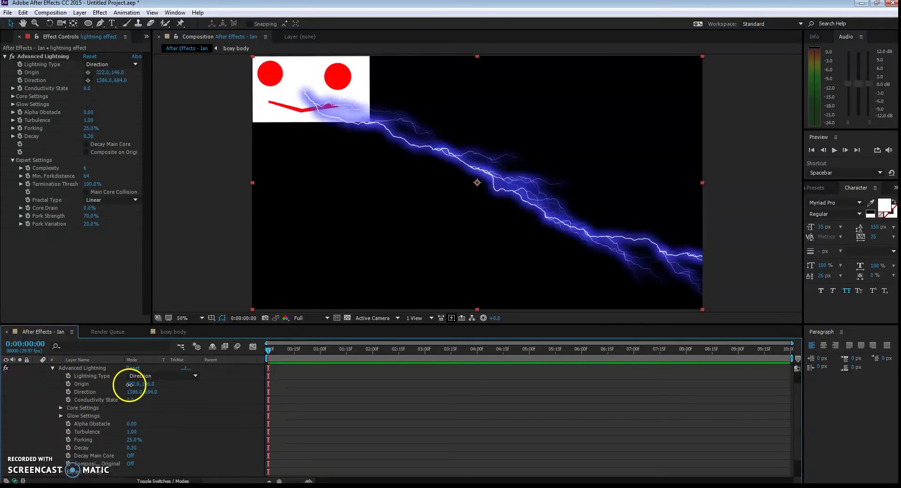
pyautogui.moveTo(128, 385)
pyautogui.mouseDown()
pyautogui.moveTo(161, 384)
pyautogui.moveTo(133, 381)
pyautogui.mouseUp()
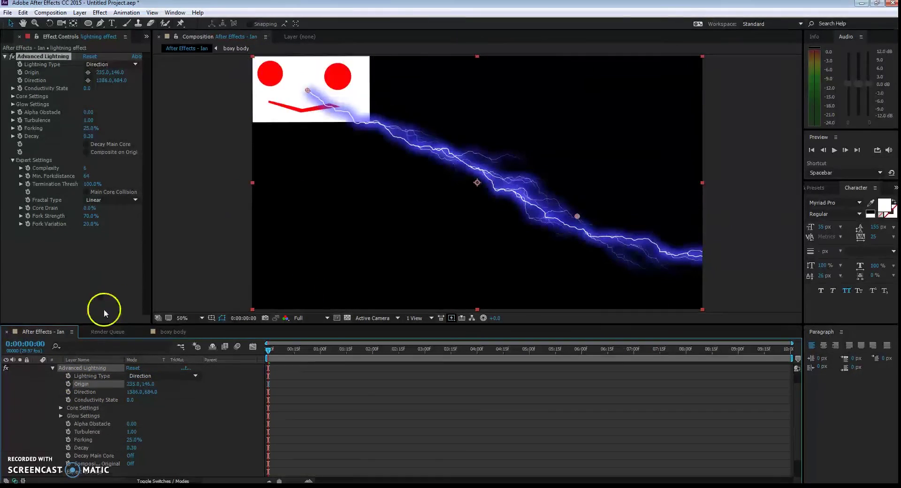
pyautogui.moveTo(125, 386)
pyautogui.mouseDown()
pyautogui.moveTo(147, 384)
pyautogui.moveTo(127, 383)
pyautogui.mouseUp()
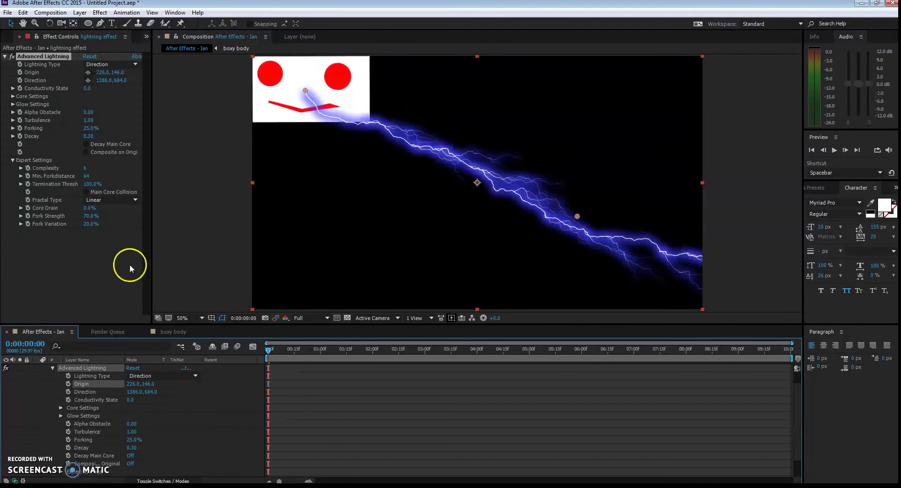
# Keyframe Conductivity State from 0.0 at the first frame to 21.9 at the last frame
pyautogui.click(111, 403)
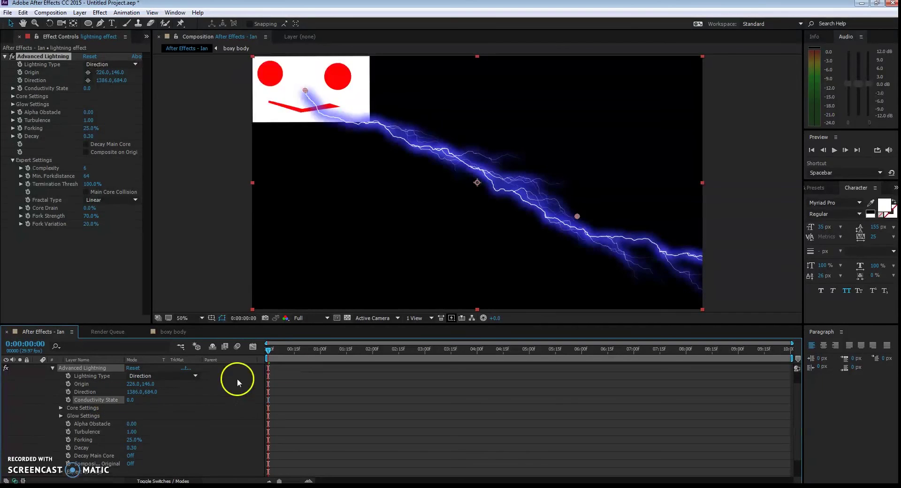
pyautogui.moveTo(269, 351); pyautogui.dragTo(263, 352)
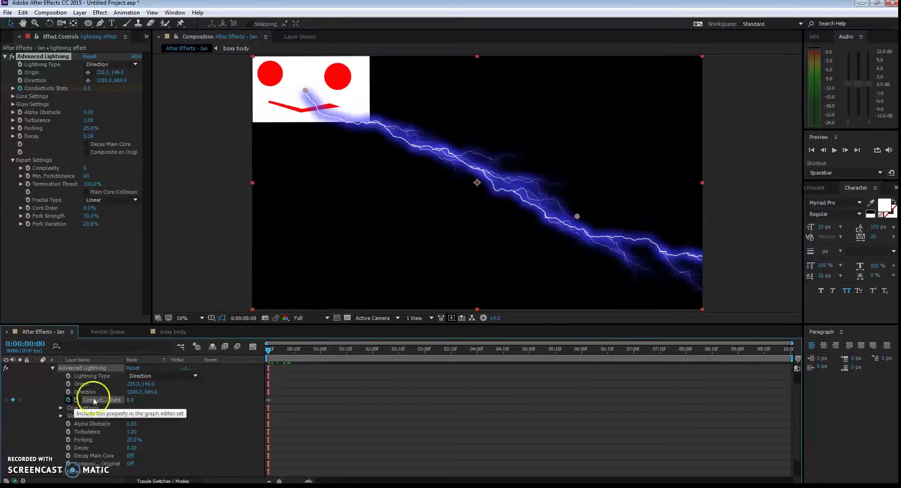
pyautogui.click(69, 400)
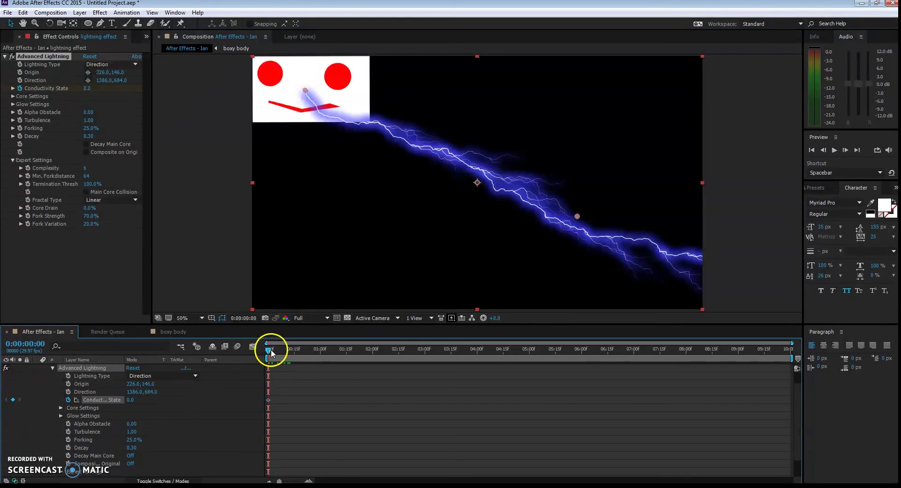
pyautogui.moveTo(273, 354); pyautogui.dragTo(790, 354)
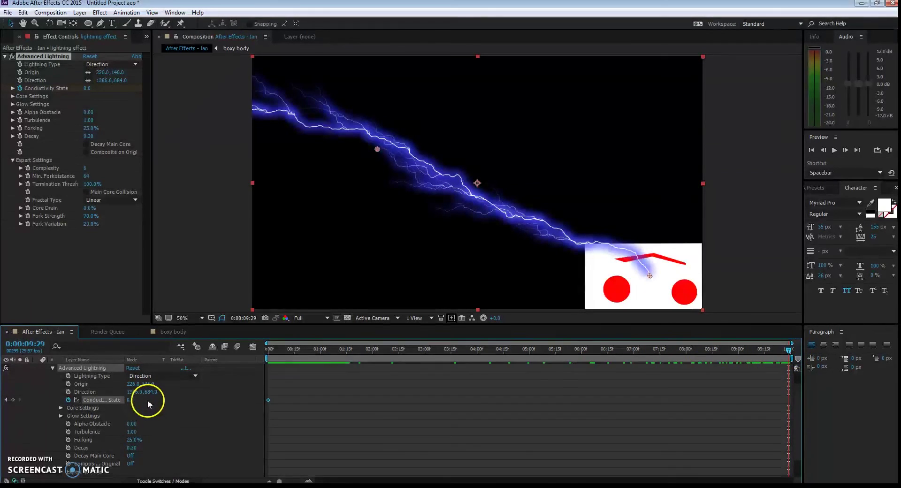
pyautogui.moveTo(130, 400); pyautogui.dragTo(136, 400)
pyautogui.moveTo(298, 350); pyautogui.dragTo(799, 355)
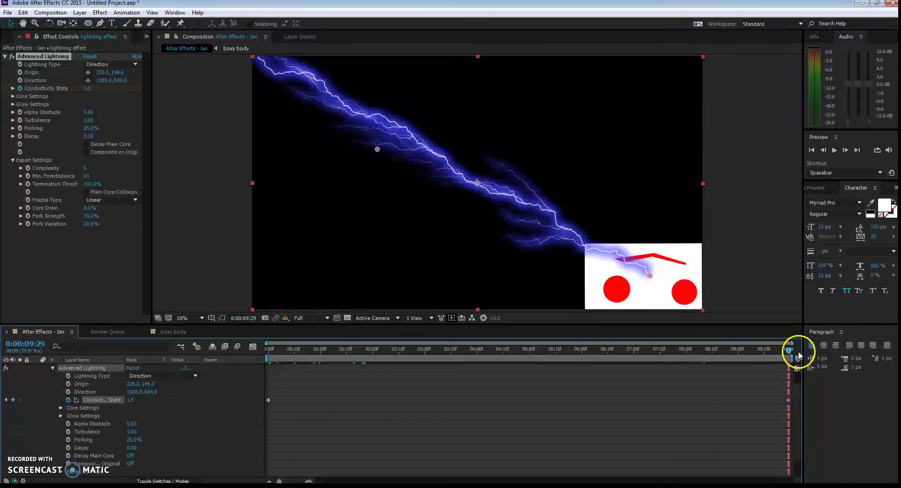
pyautogui.moveTo(133, 400); pyautogui.dragTo(231, 400)
# Return to the start of the composition and preview the animating lightning bolt
pyautogui.click(301, 350)
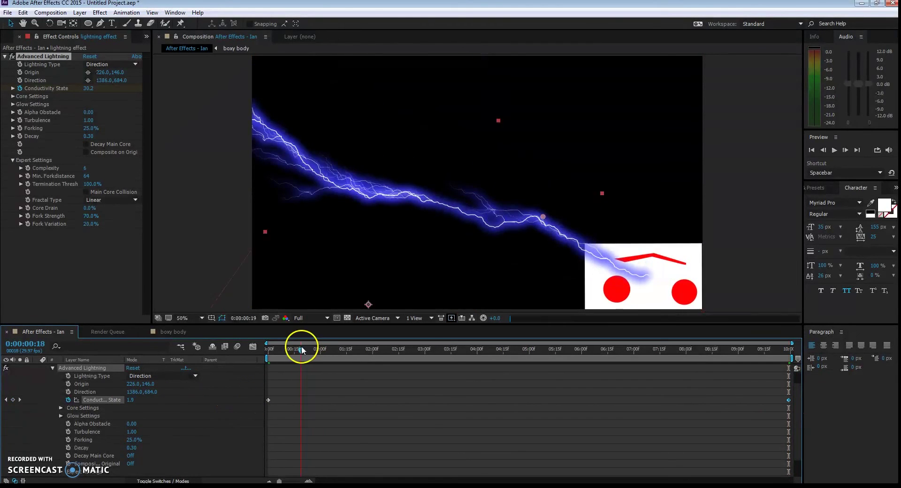
pyautogui.moveTo(302, 349); pyautogui.dragTo(243, 348)
pyautogui.click(834, 150)
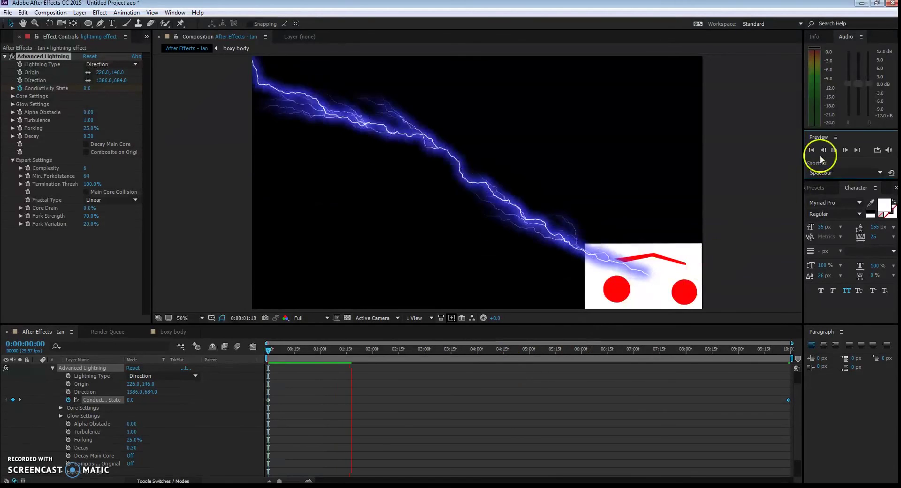
# Stop the preview and collapse the Advanced Lightning and lightning effect layer properties
pyautogui.click(834, 150)
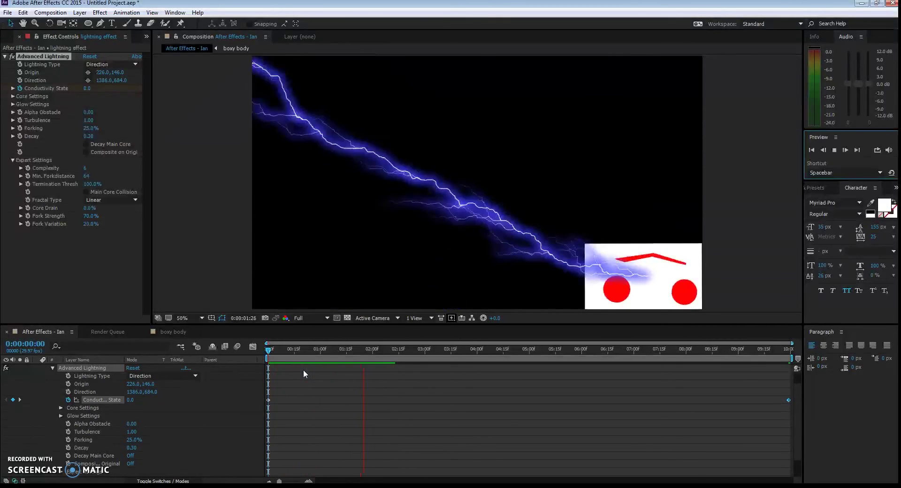
pyautogui.click(834, 150)
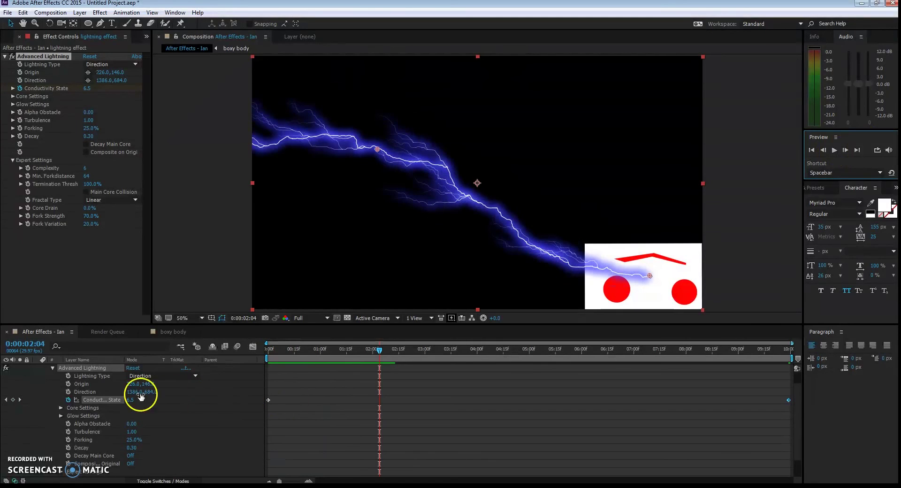
pyautogui.click(52, 368)
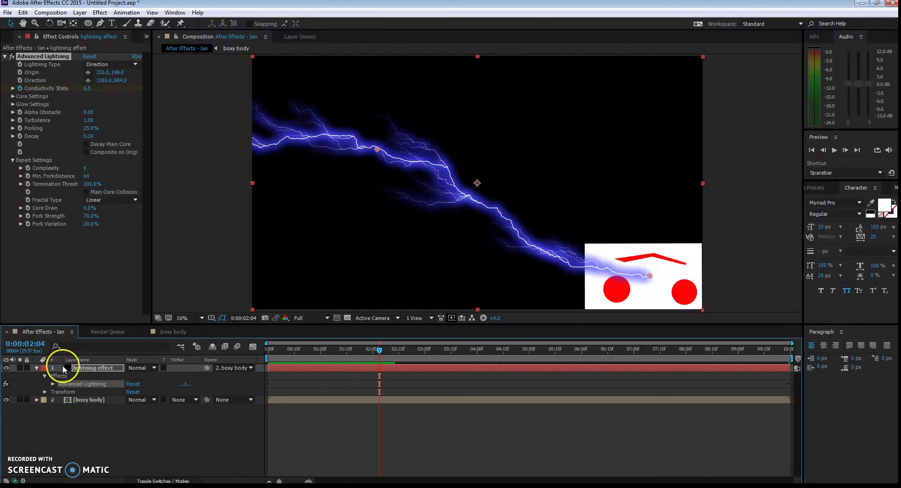
pyautogui.click(37, 368)
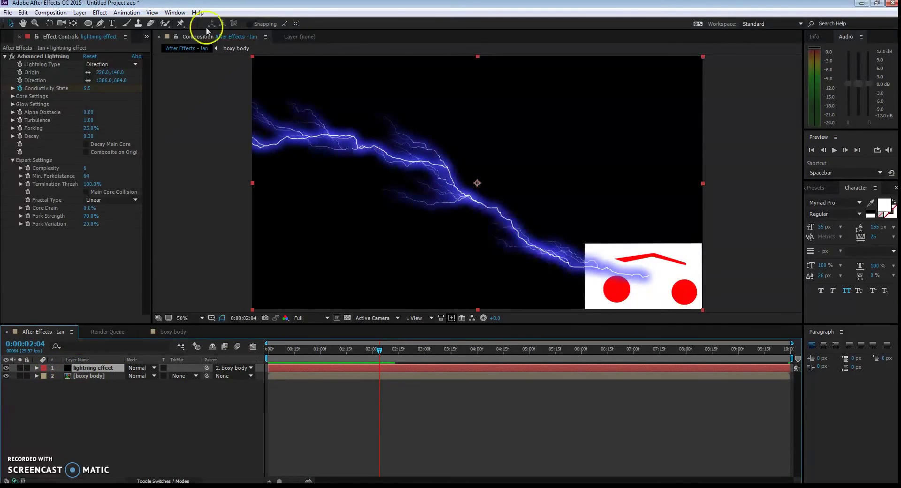
# Add a full-frame black solid with default settings, named 'lasers', above the other layers
pyautogui.click(77, 13)
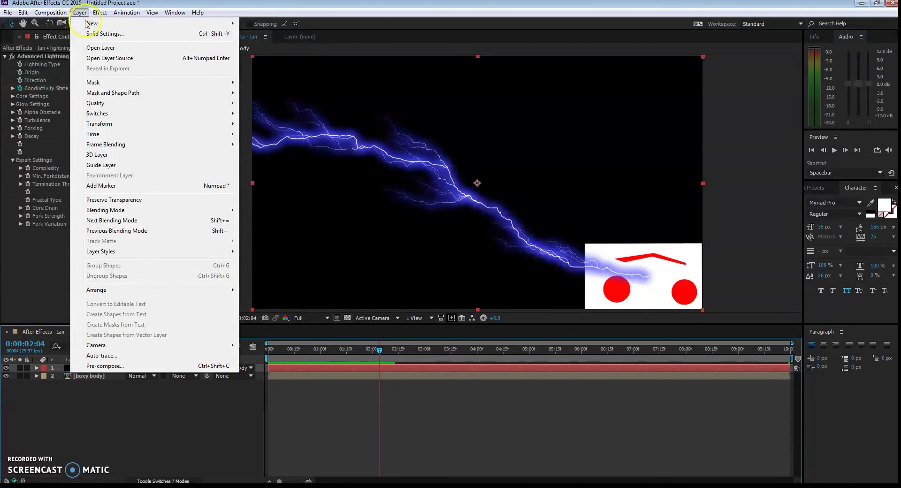
pyautogui.moveTo(87, 23)
pyautogui.click(270, 33)
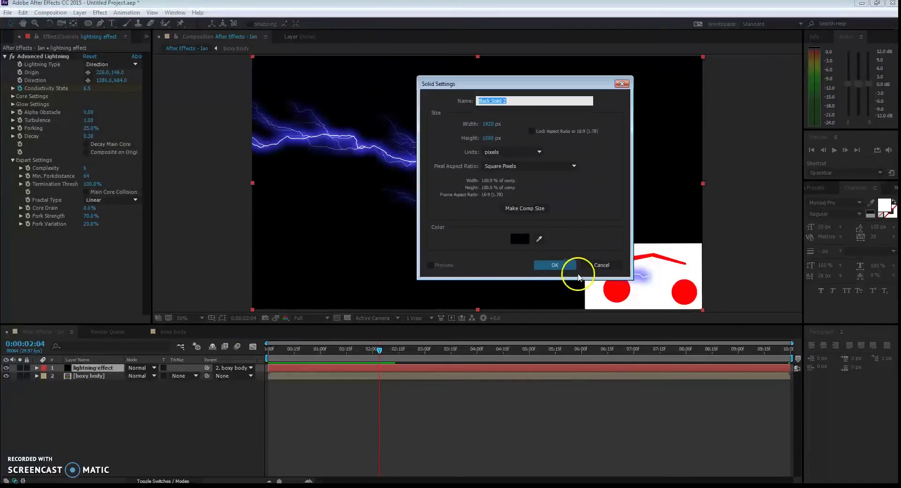
pyautogui.click(554, 266)
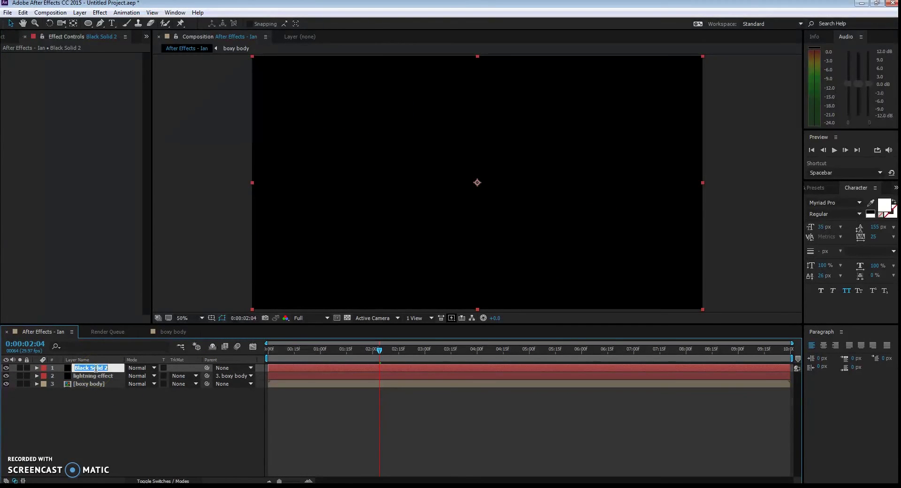
pyautogui.press('Return')
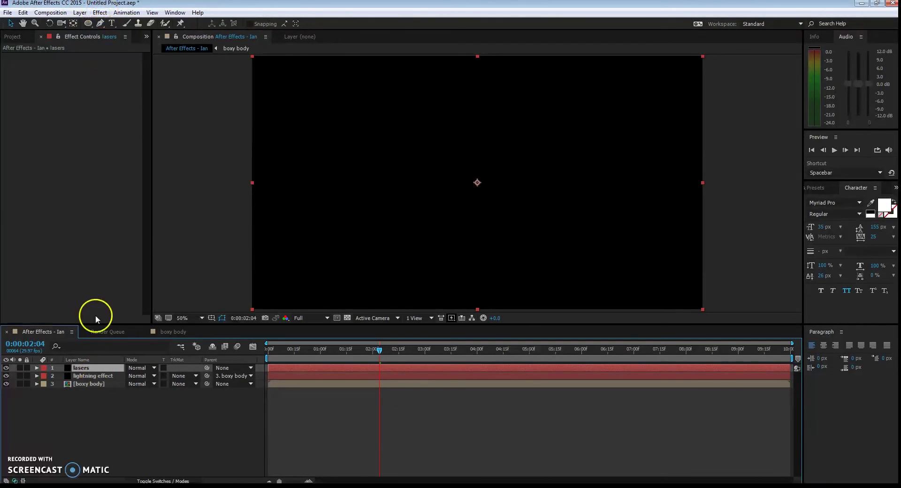
pyautogui.click(100, 12)
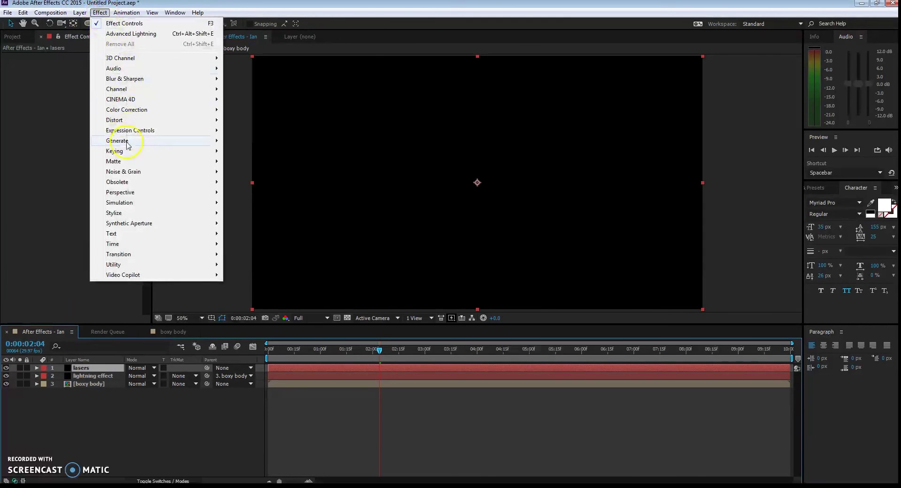
pyautogui.moveTo(128, 146)
pyautogui.click(261, 186)
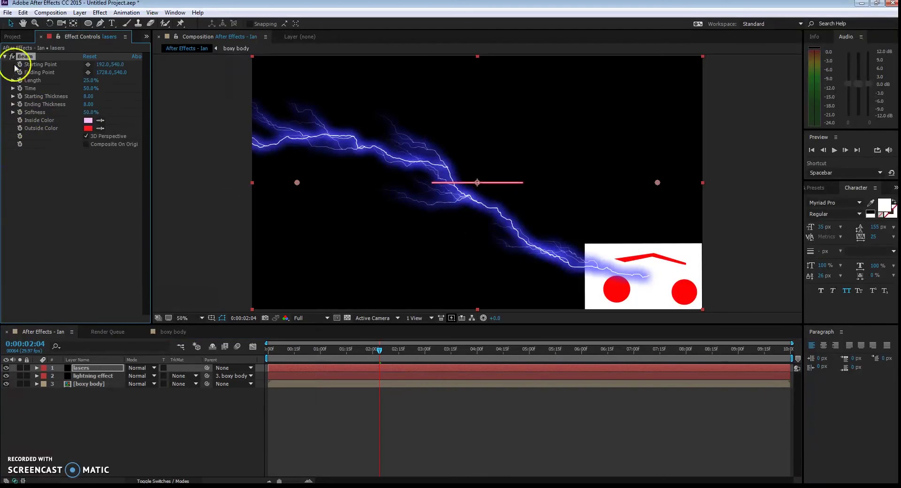
pyautogui.click(86, 144)
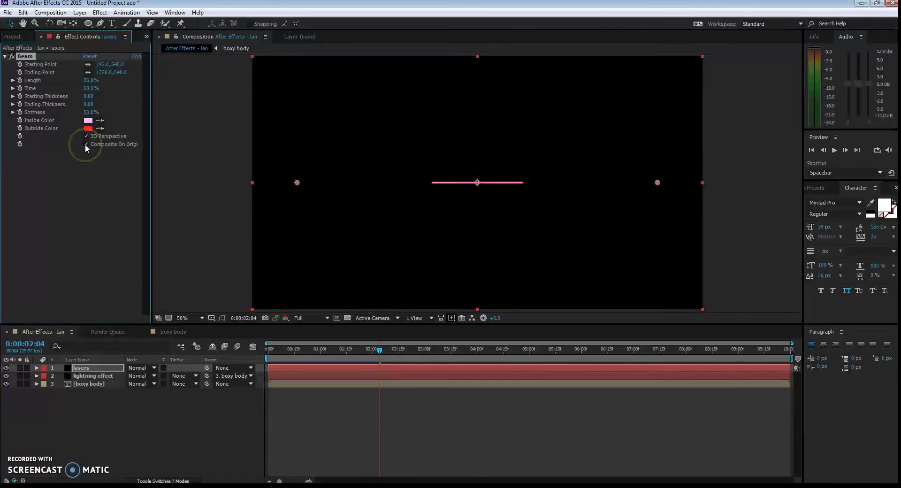
pyautogui.click(85, 145)
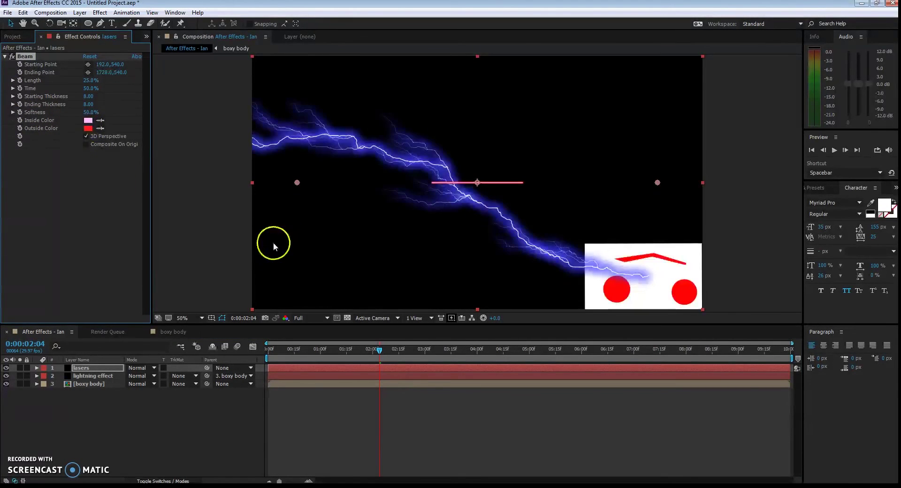
pyautogui.click(86, 145)
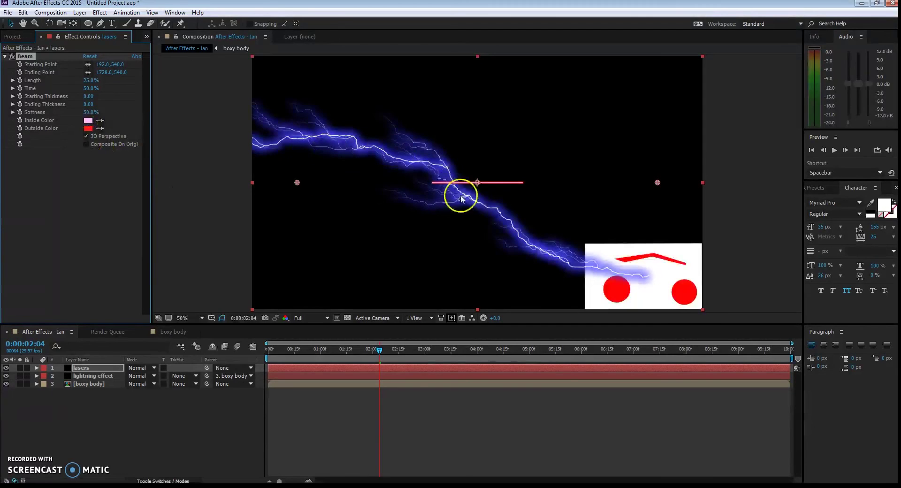
pyautogui.click(94, 368)
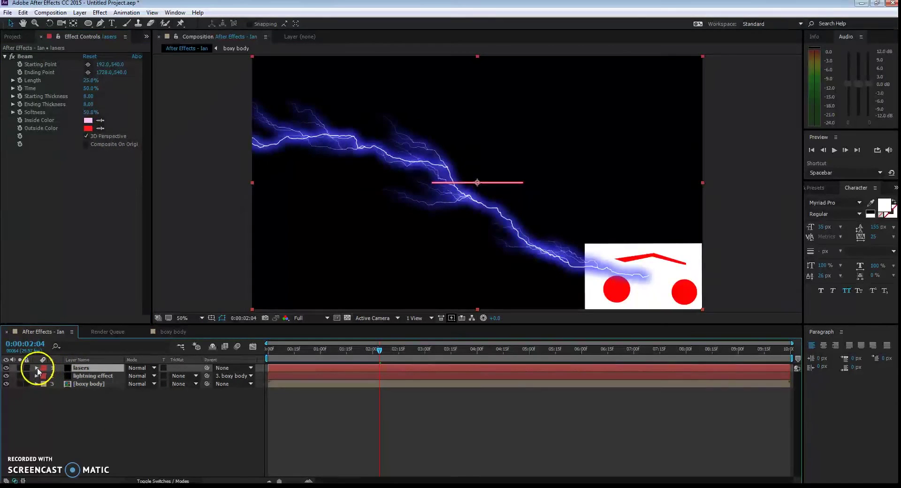
pyautogui.click(85, 133)
pyautogui.moveTo(104, 64)
pyautogui.mouseDown()
pyautogui.moveTo(129, 65)
pyautogui.moveTo(115, 64)
pyautogui.mouseUp()
pyautogui.moveTo(305, 185); pyautogui.dragTo(332, 183)
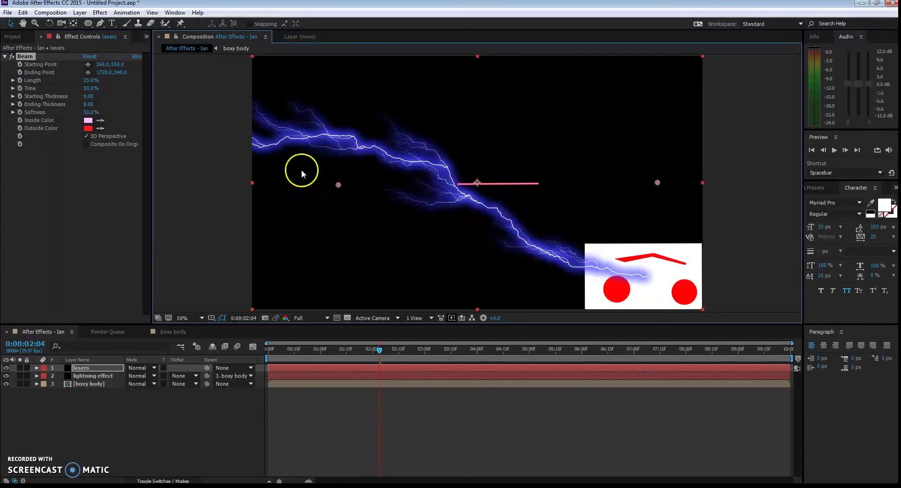
pyautogui.click(103, 206)
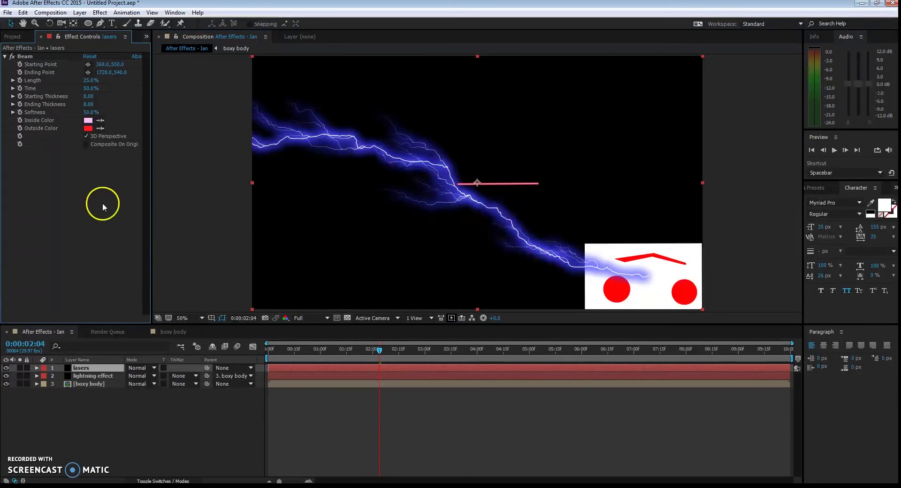
pyautogui.click(22, 57)
pyautogui.click(62, 196)
pyautogui.click(21, 59)
pyautogui.moveTo(350, 190); pyautogui.dragTo(368, 184)
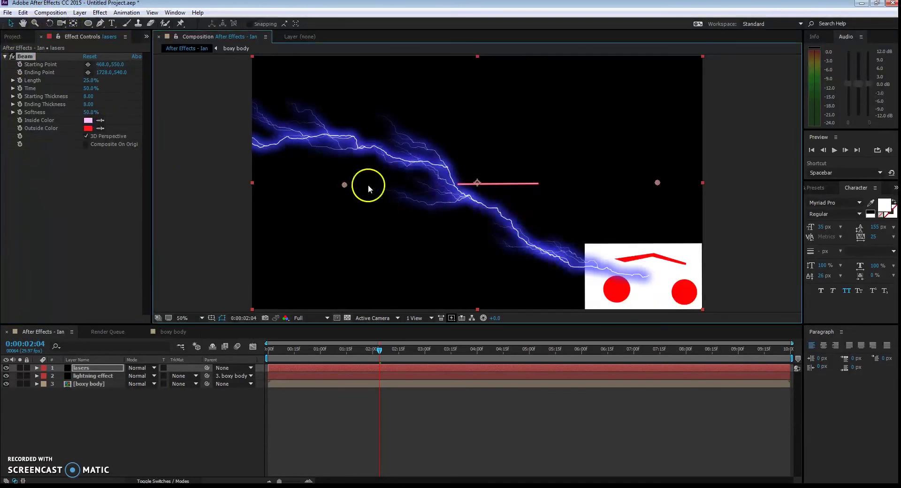
pyautogui.moveTo(423, 186)
pyautogui.mouseDown()
pyautogui.moveTo(286, 175)
pyautogui.moveTo(351, 203)
pyautogui.moveTo(378, 190)
pyautogui.mouseUp()
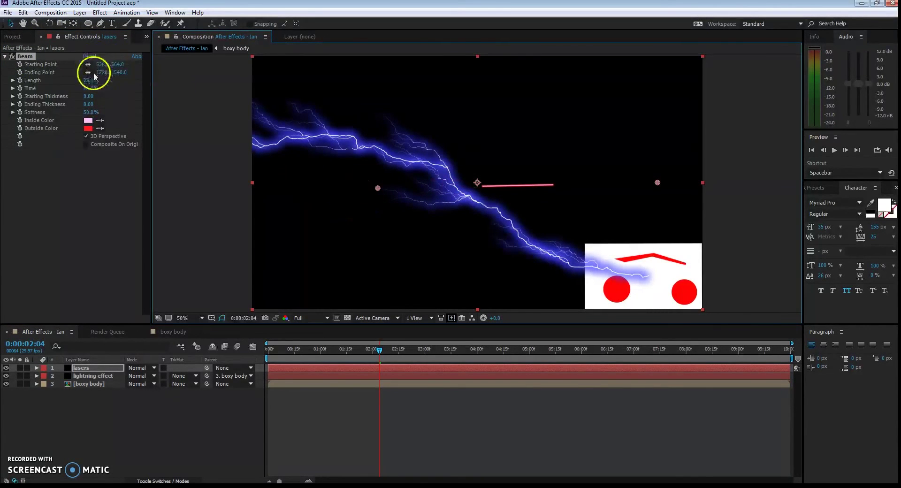
pyautogui.moveTo(91, 83); pyautogui.dragTo(131, 80)
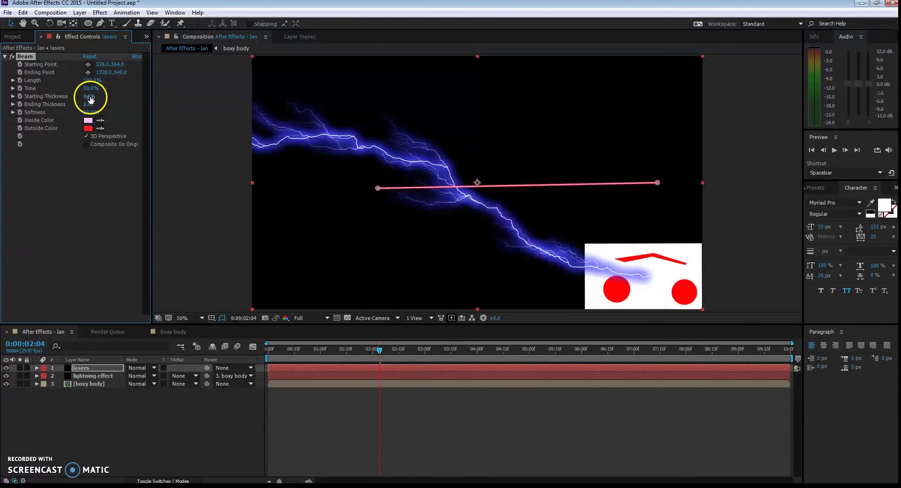
pyautogui.moveTo(90, 98); pyautogui.dragTo(322, 99)
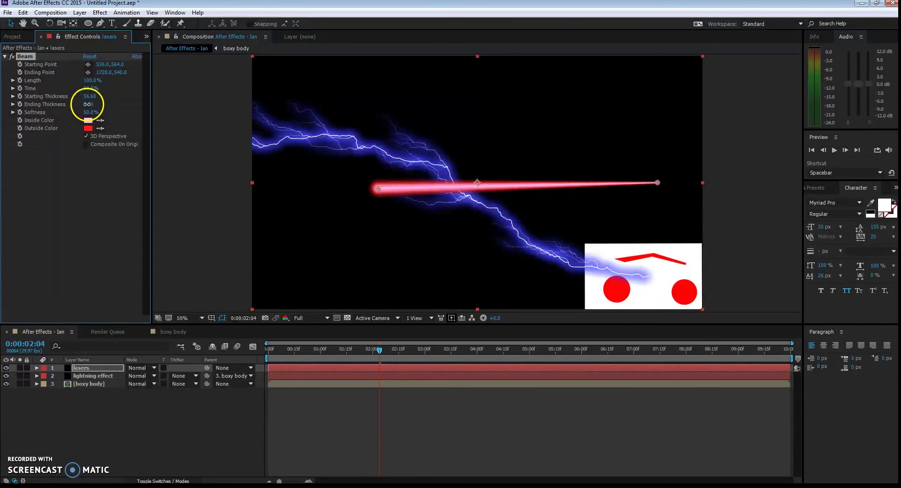
pyautogui.moveTo(87, 104); pyautogui.dragTo(323, 109)
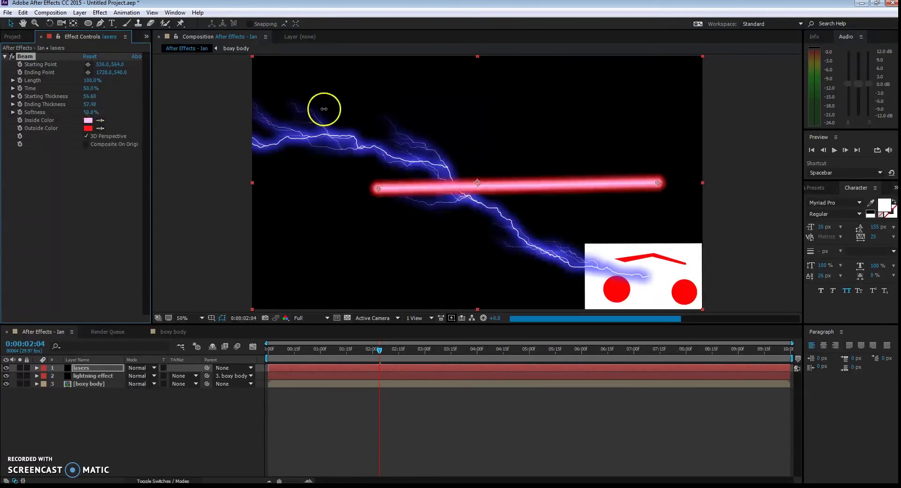
pyautogui.moveTo(377, 189)
pyautogui.mouseDown()
pyautogui.moveTo(387, 282)
pyautogui.moveTo(386, 177)
pyautogui.moveTo(382, 215)
pyautogui.moveTo(389, 186)
pyautogui.mouseUp()
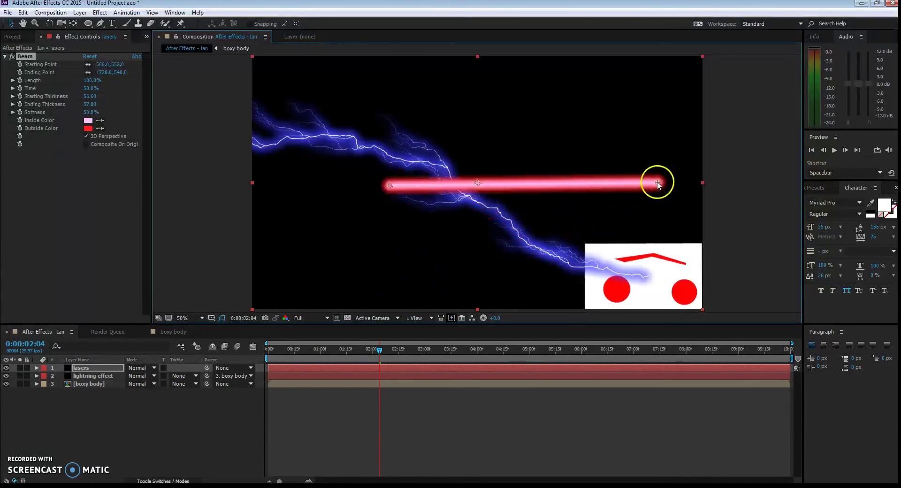
pyautogui.moveTo(658, 184); pyautogui.dragTo(648, 216)
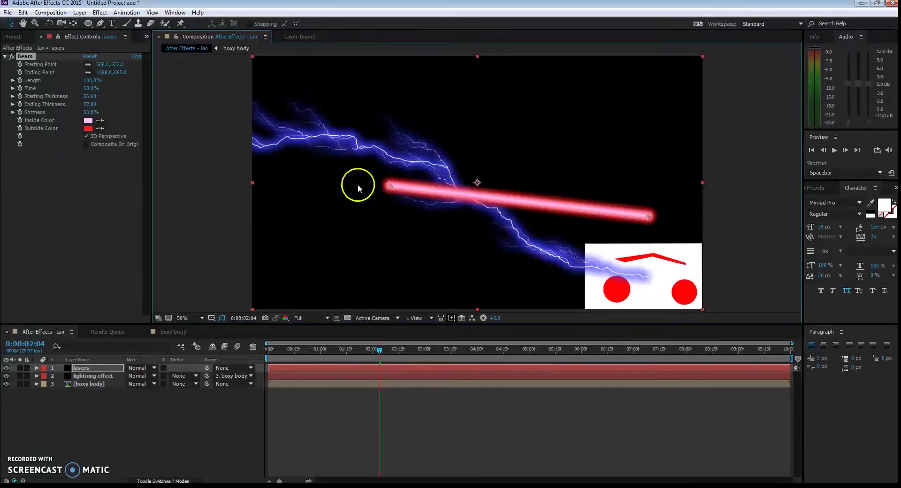
pyautogui.moveTo(389, 186); pyautogui.dragTo(382, 145)
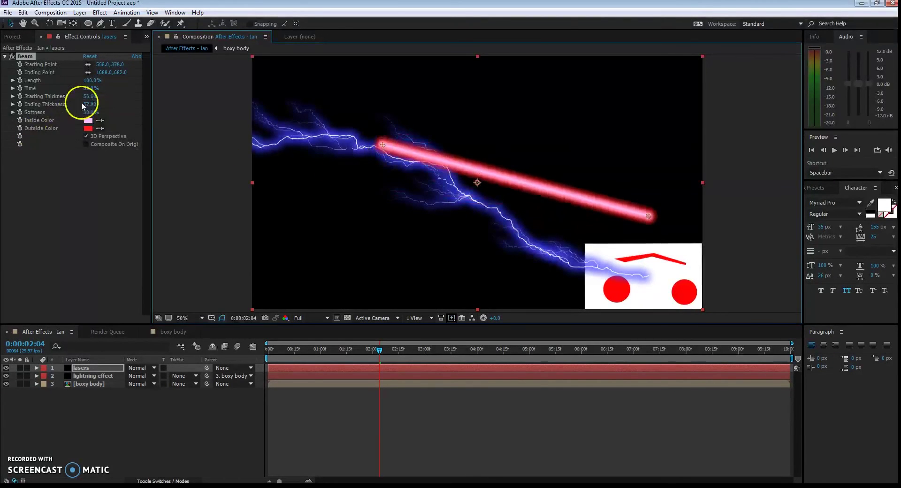
pyautogui.moveTo(89, 104); pyautogui.dragTo(70, 105)
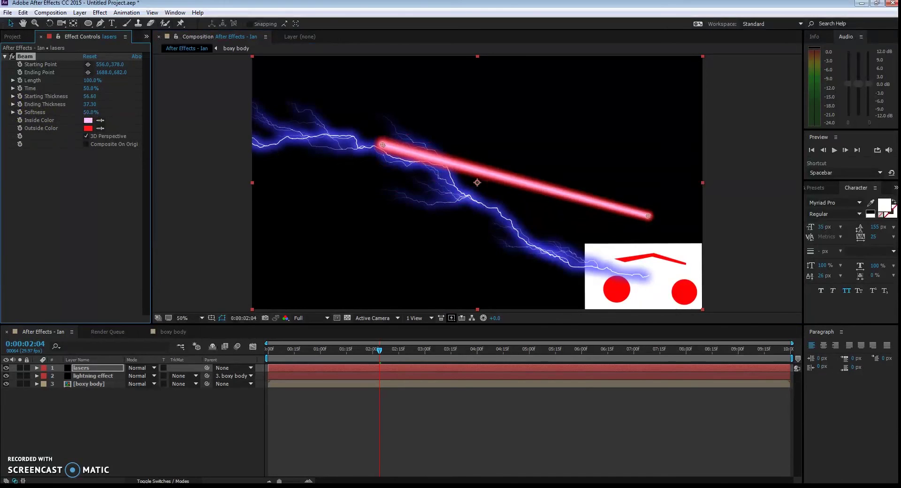
pyautogui.click(89, 56)
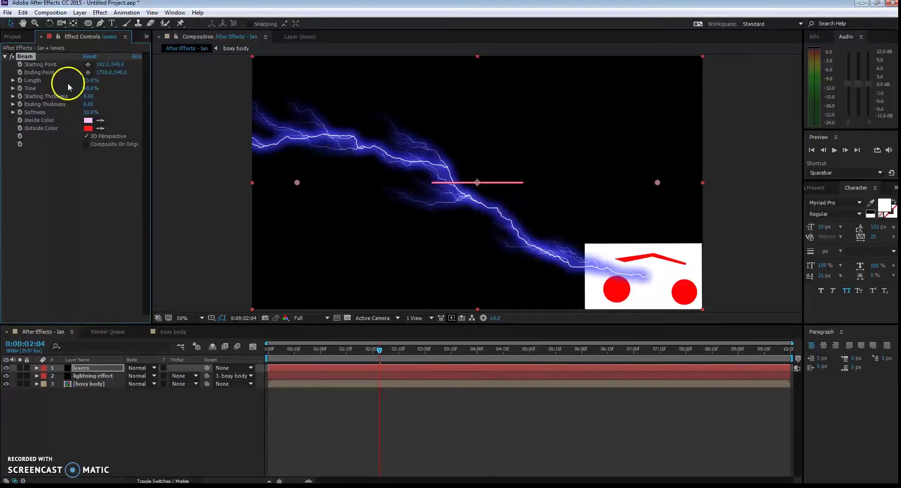
# At 0:00:00:00, put the beam's start on the right eye (362,86) and its end past the right edge
pyautogui.moveTo(83, 88)
pyautogui.mouseDown()
pyautogui.moveTo(51, 88)
pyautogui.moveTo(117, 90)
pyautogui.moveTo(56, 89)
pyautogui.moveTo(111, 92)
pyautogui.moveTo(69, 89)
pyautogui.moveTo(101, 90)
pyautogui.moveTo(83, 98)
pyautogui.mouseUp()
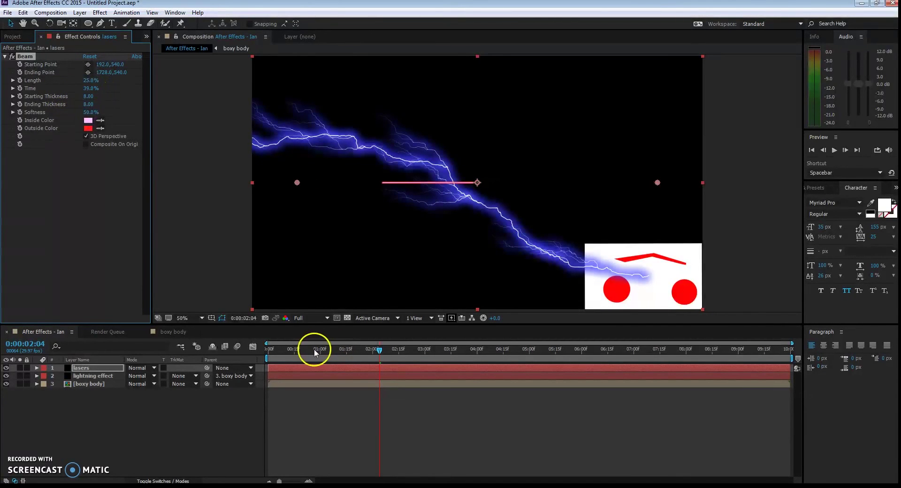
pyautogui.moveTo(314, 349); pyautogui.dragTo(252, 348)
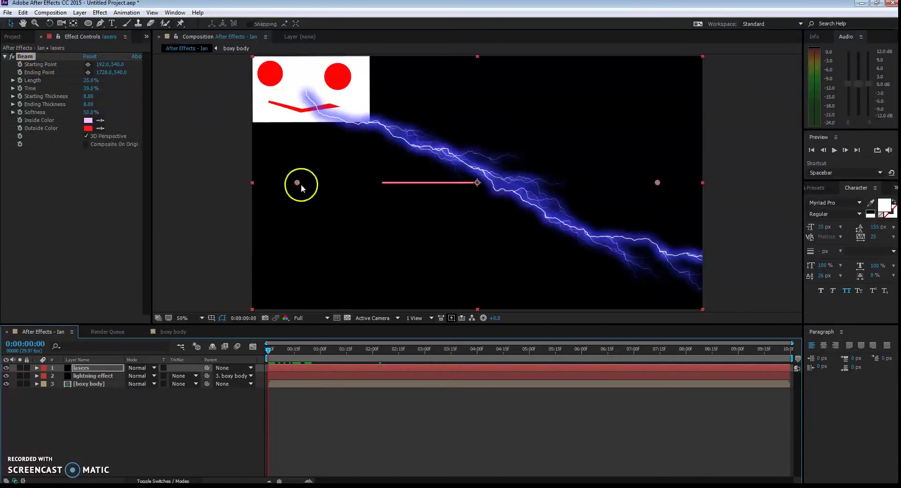
pyautogui.moveTo(298, 184); pyautogui.dragTo(338, 78)
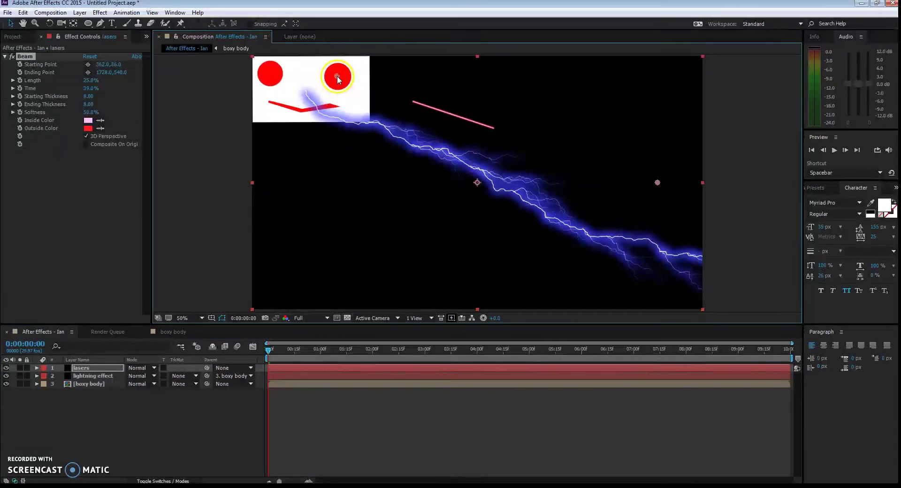
pyautogui.moveTo(657, 182); pyautogui.dragTo(531, 131)
pyautogui.moveTo(613, 215); pyautogui.dragTo(750, 186)
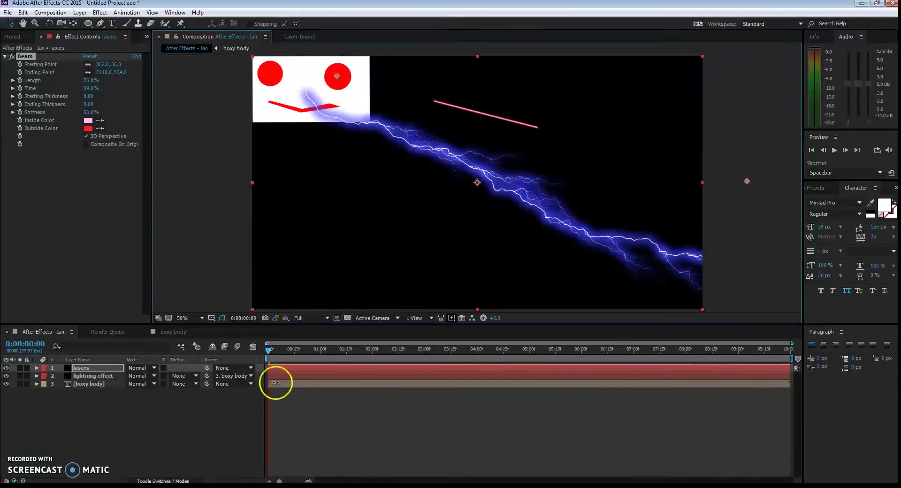
# Parent the lasers layer to boxy body
pyautogui.click(86, 369)
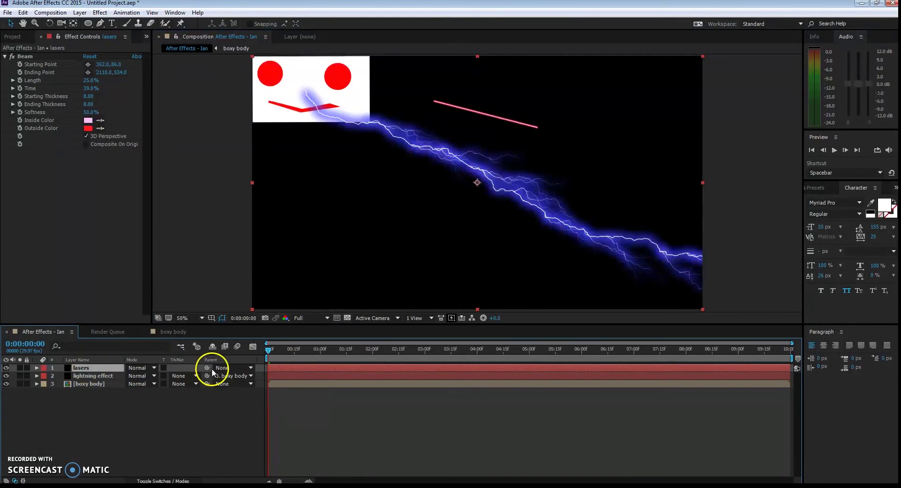
pyautogui.moveTo(208, 367); pyautogui.dragTo(100, 382)
pyautogui.moveTo(269, 350)
pyautogui.mouseDown()
pyautogui.moveTo(319, 349)
pyautogui.moveTo(255, 350)
pyautogui.mouseUp()
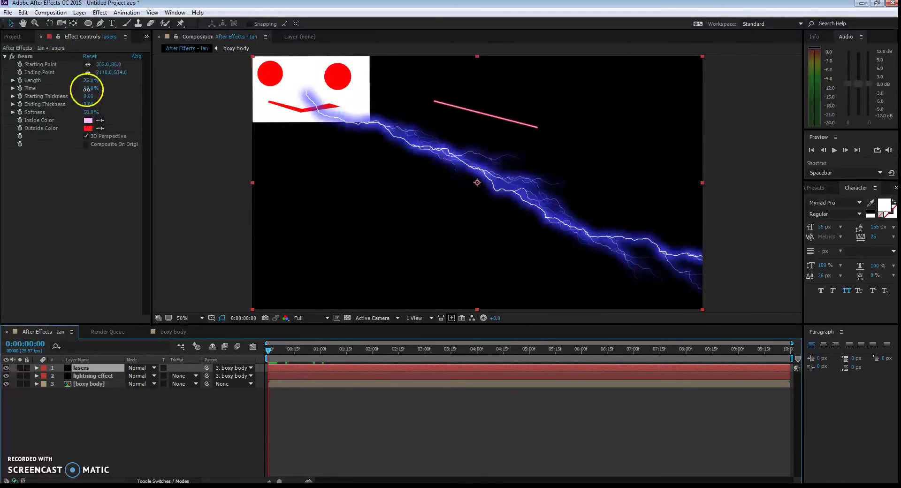
# Scrub the beam's Time forward to preview its travel, then set it back to 0%
pyautogui.moveTo(87, 88); pyautogui.dragTo(61, 89)
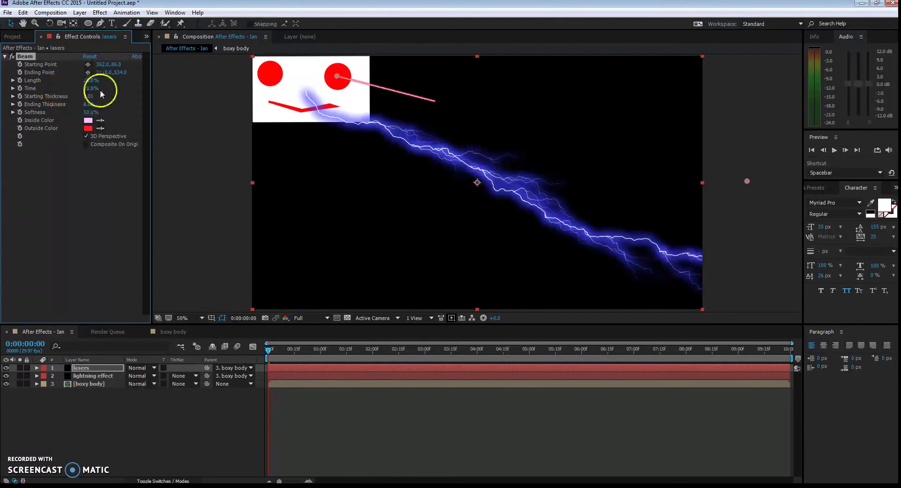
pyautogui.moveTo(100, 94); pyautogui.dragTo(304, 95)
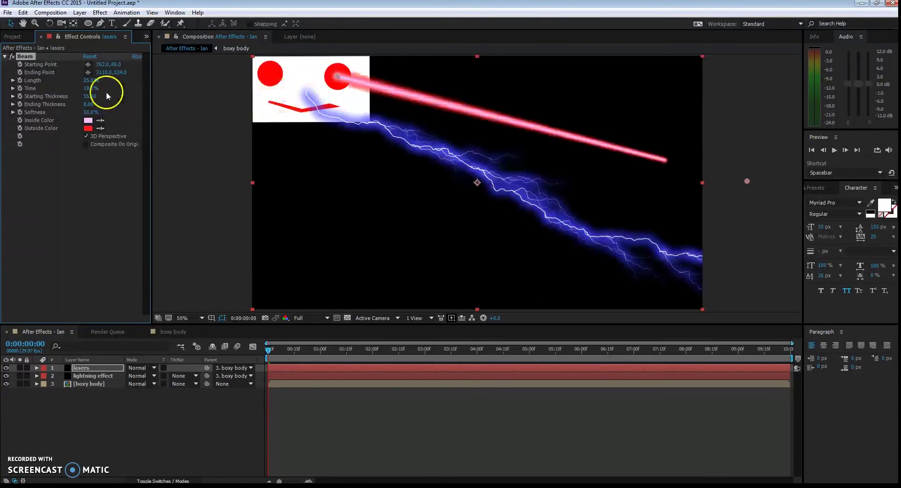
pyautogui.moveTo(89, 88); pyautogui.dragTo(58, 86)
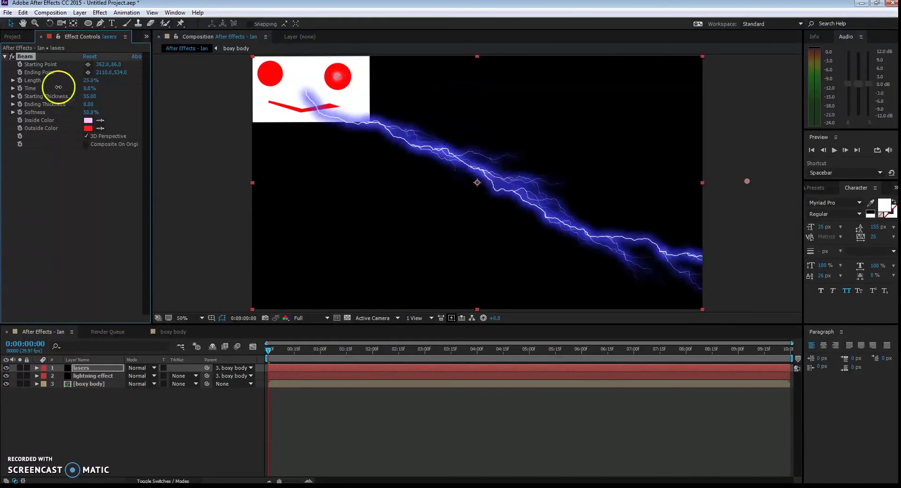
# Expand the lasers Beam properties and set a Time keyframe at 0% on frame 0
pyautogui.click(81, 368)
pyautogui.click(36, 369)
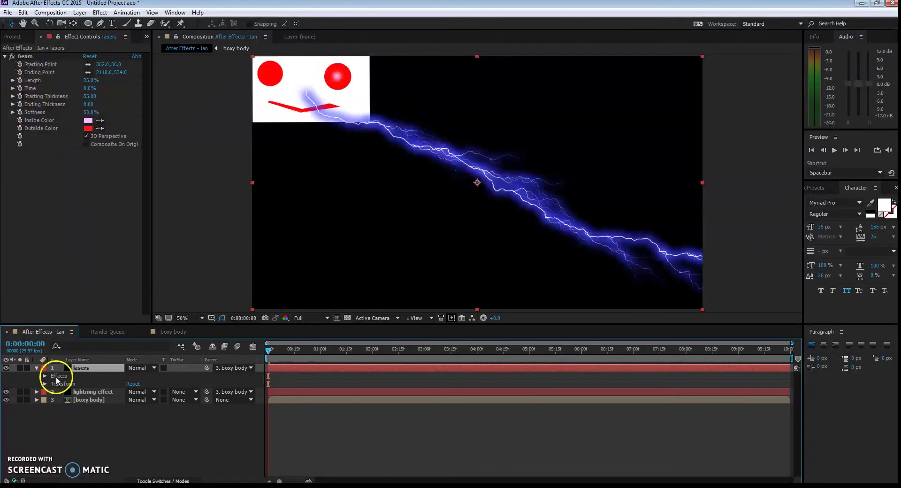
pyautogui.click(45, 376)
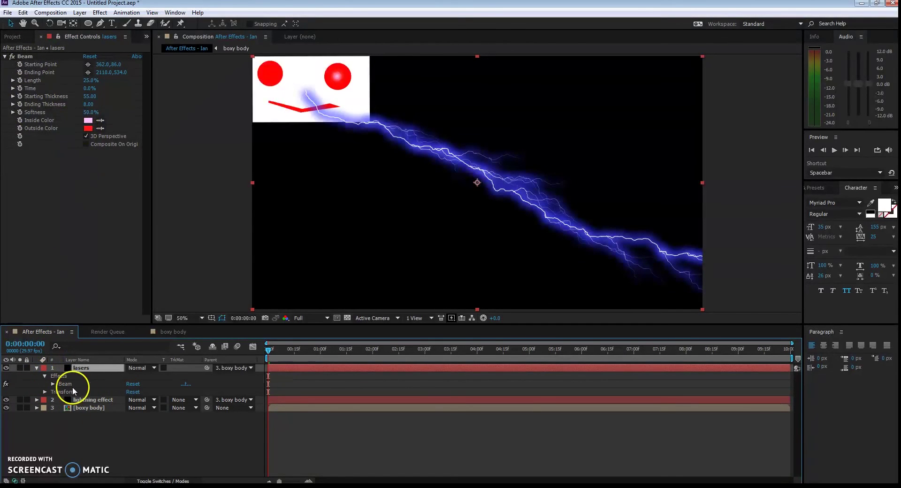
pyautogui.click(52, 384)
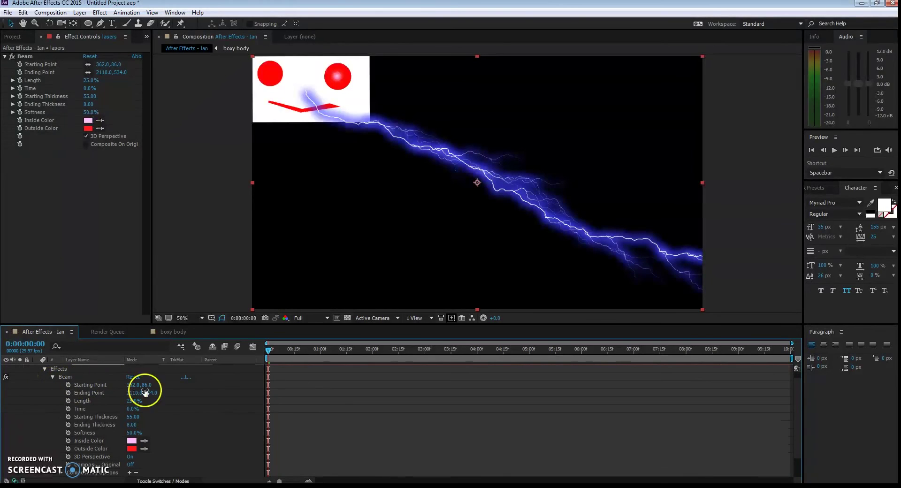
pyautogui.click(91, 410)
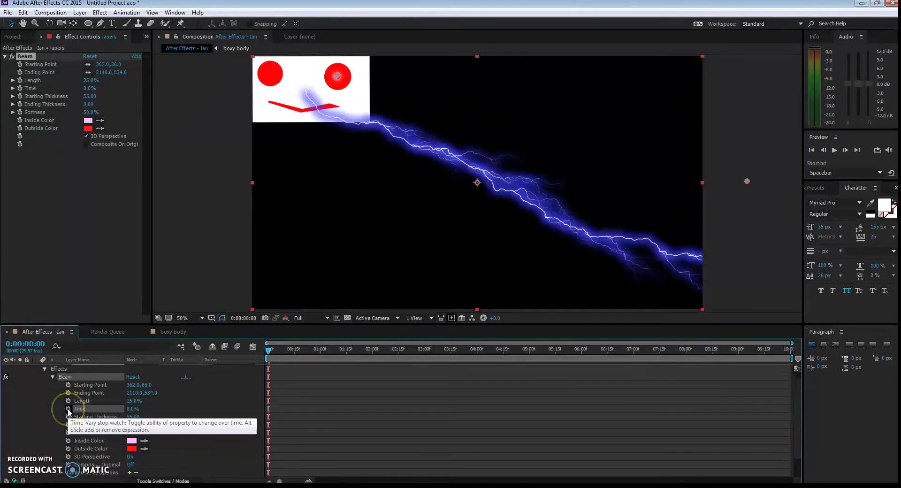
pyautogui.click(130, 412)
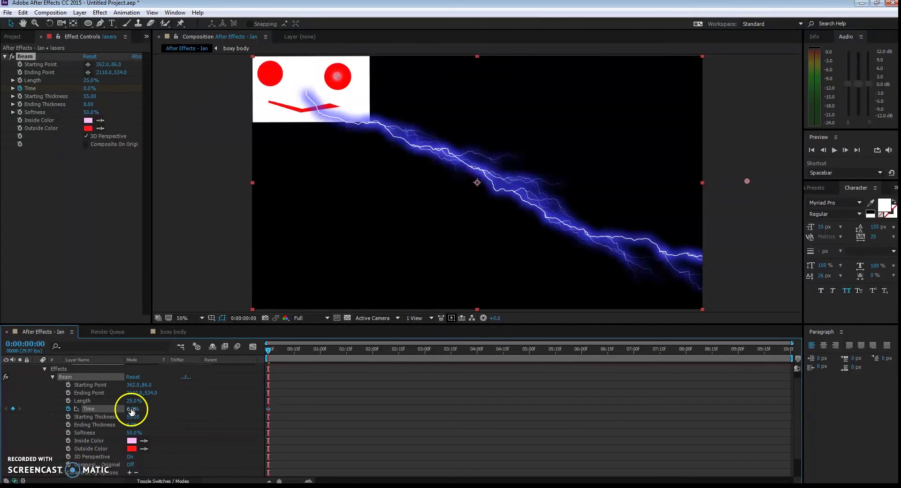
# At 0:00:00:15, set Time to 6% and Length to 2%, then return to frame 0
pyautogui.click(269, 349)
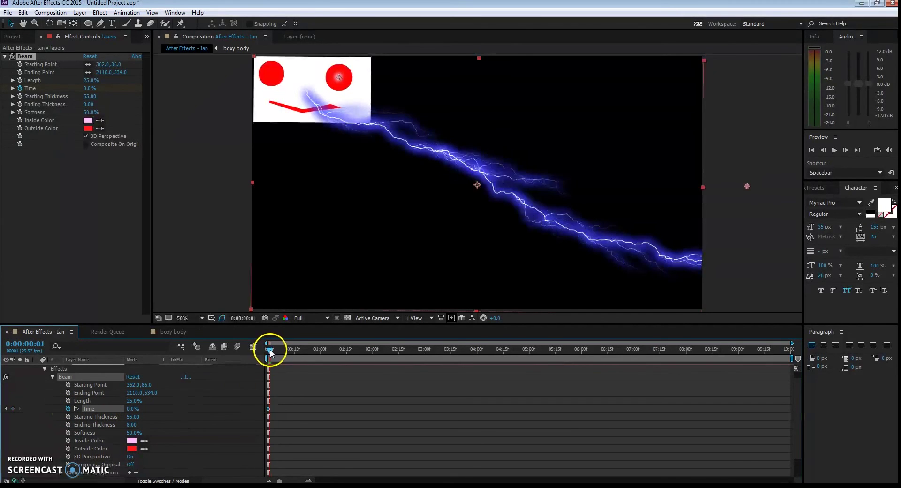
pyautogui.moveTo(269, 349); pyautogui.dragTo(295, 353)
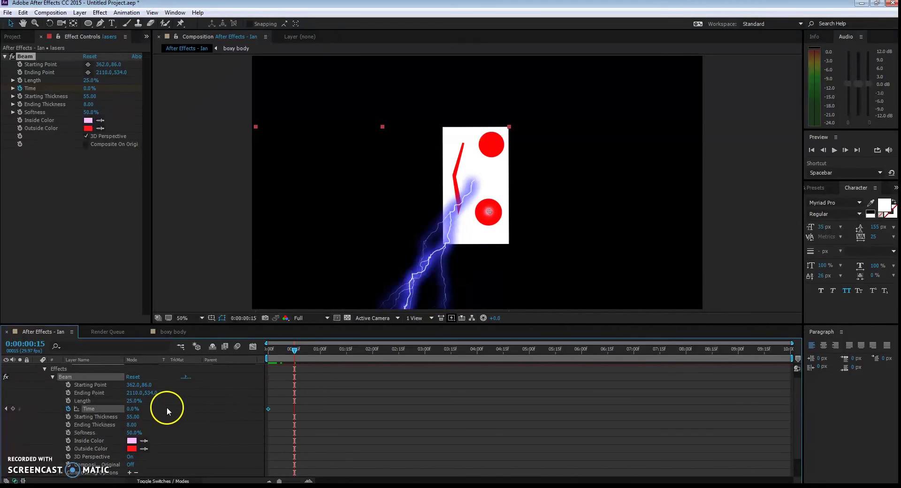
pyautogui.moveTo(130, 409); pyautogui.dragTo(130, 409)
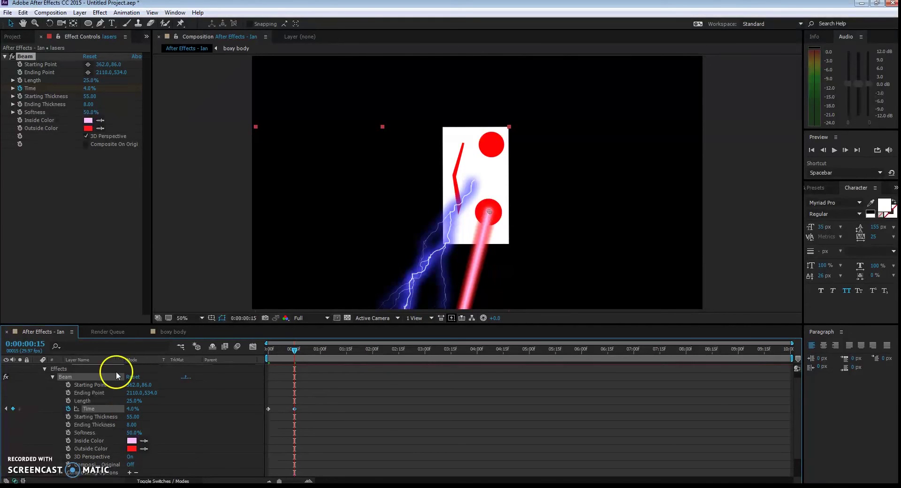
pyautogui.moveTo(135, 403); pyautogui.dragTo(105, 401)
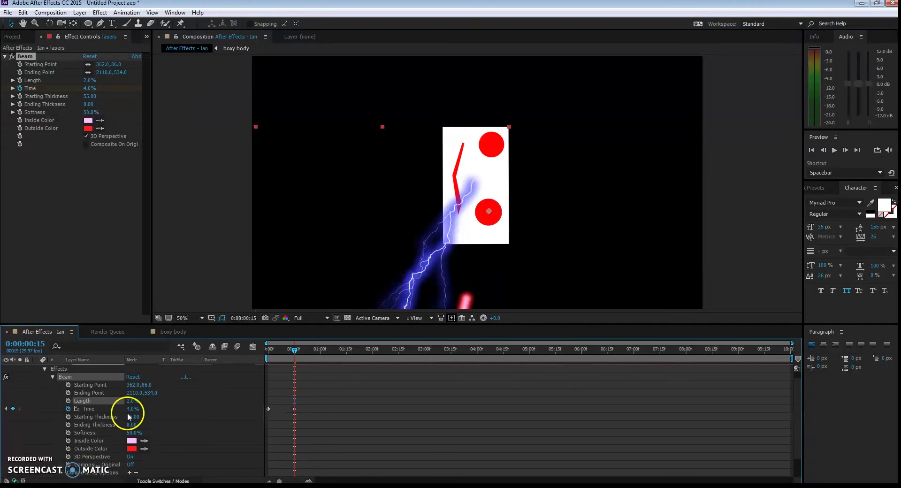
pyautogui.moveTo(129, 409); pyautogui.dragTo(126, 409)
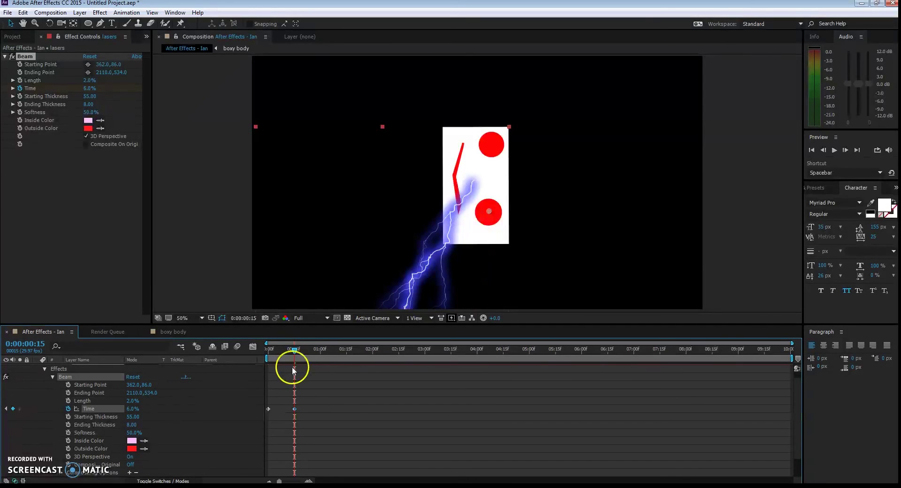
pyautogui.moveTo(294, 350); pyautogui.dragTo(269, 348)
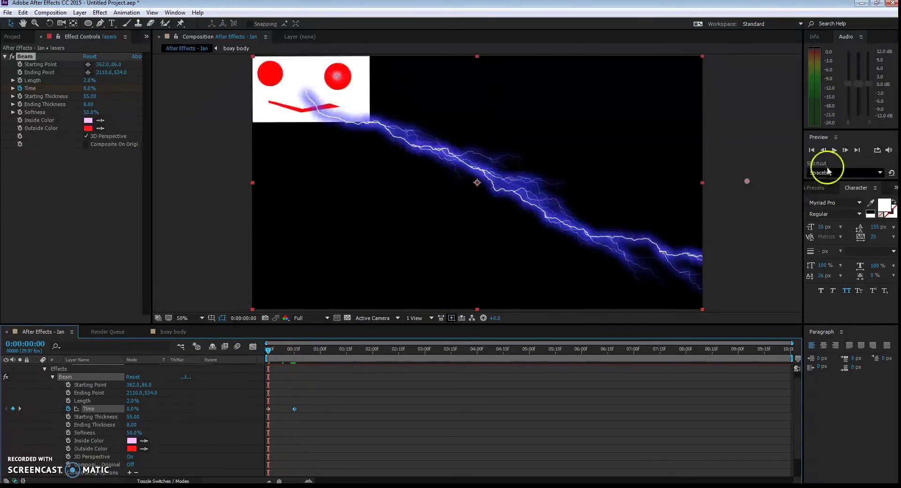
# Preview the laser animation and check the beam around frame 15
pyautogui.click(833, 151)
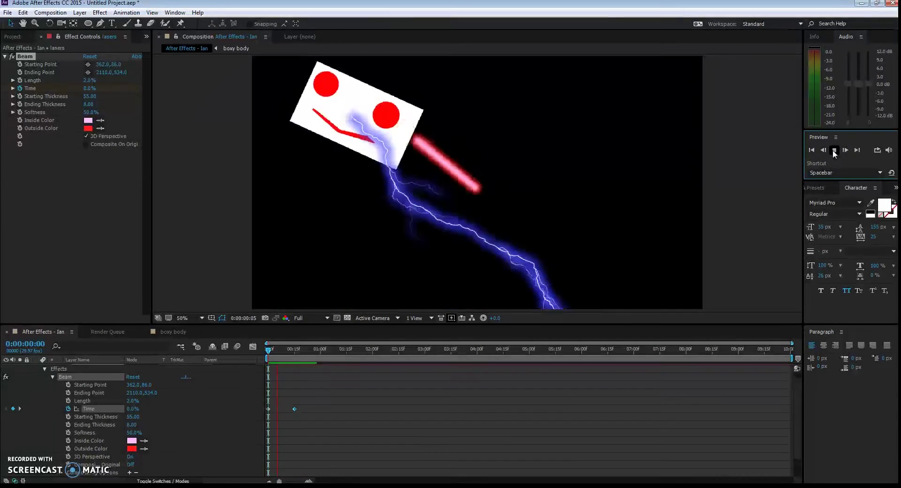
pyautogui.click(563, 243)
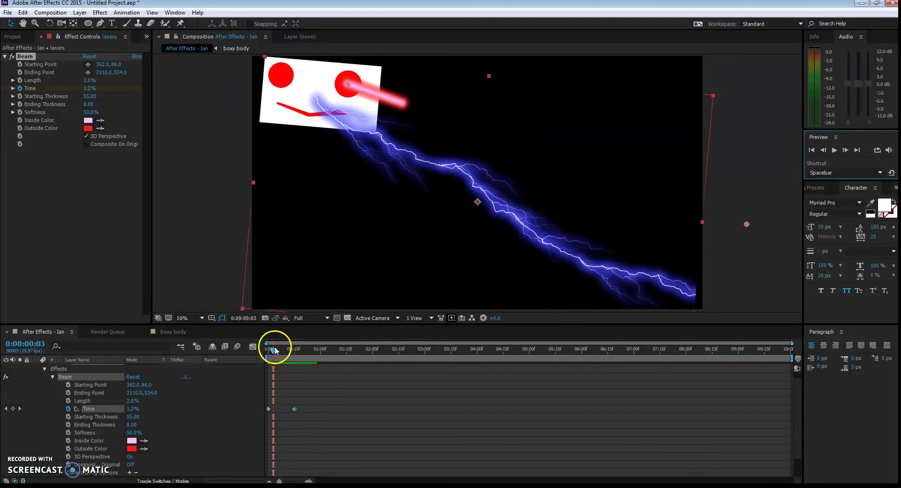
pyautogui.moveTo(275, 349); pyautogui.dragTo(245, 349)
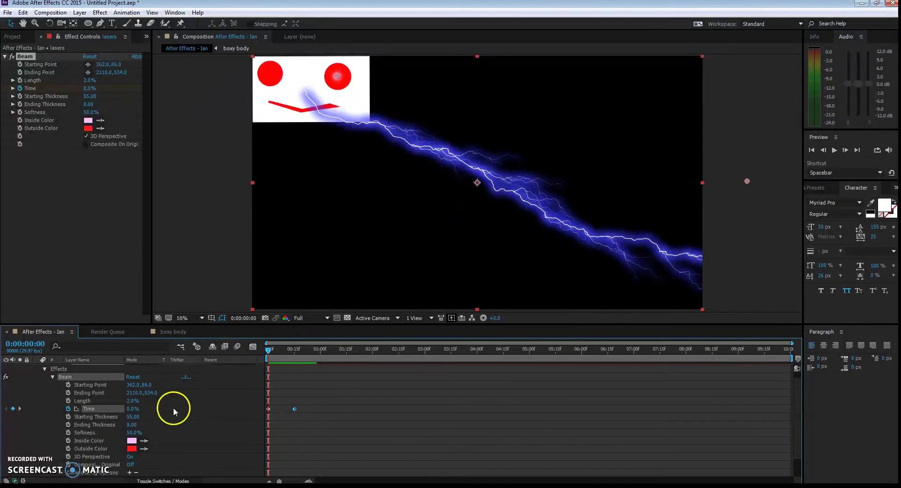
# Collapse the lasers Beam and Effects groups and set its Parent to None
pyautogui.click(53, 377)
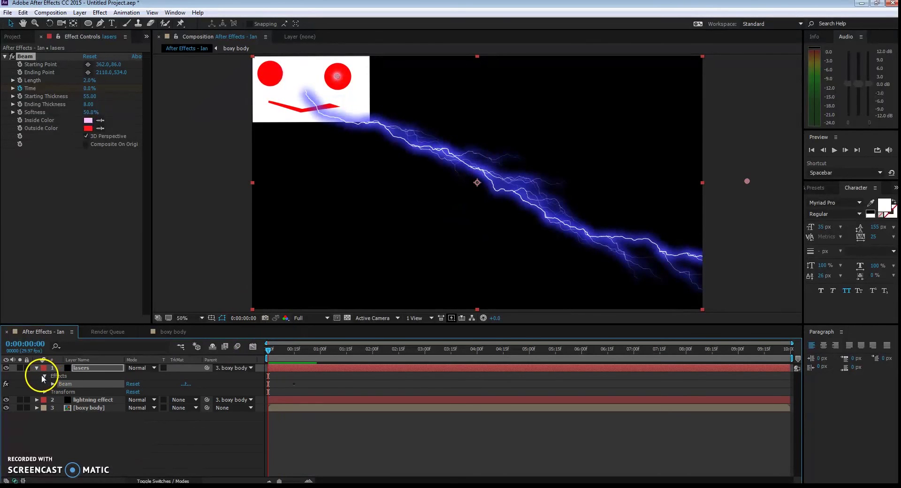
pyautogui.press('F2')
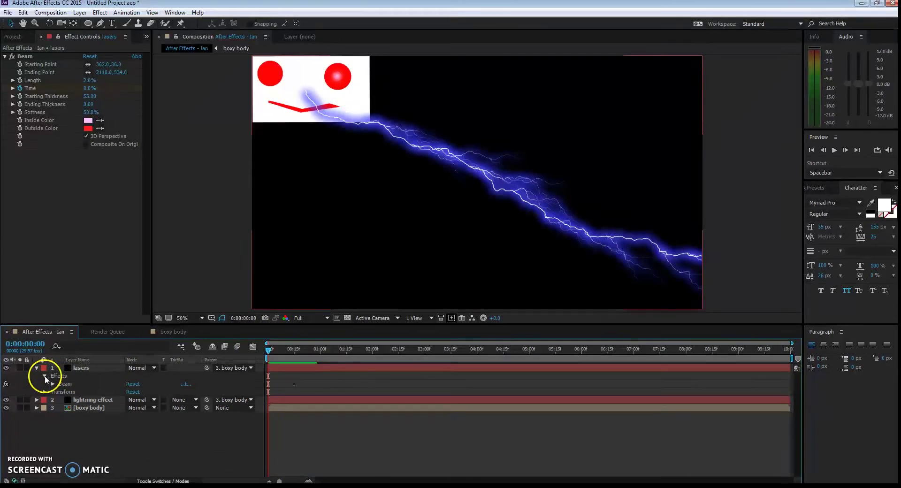
pyautogui.click(44, 376)
pyautogui.click(250, 369)
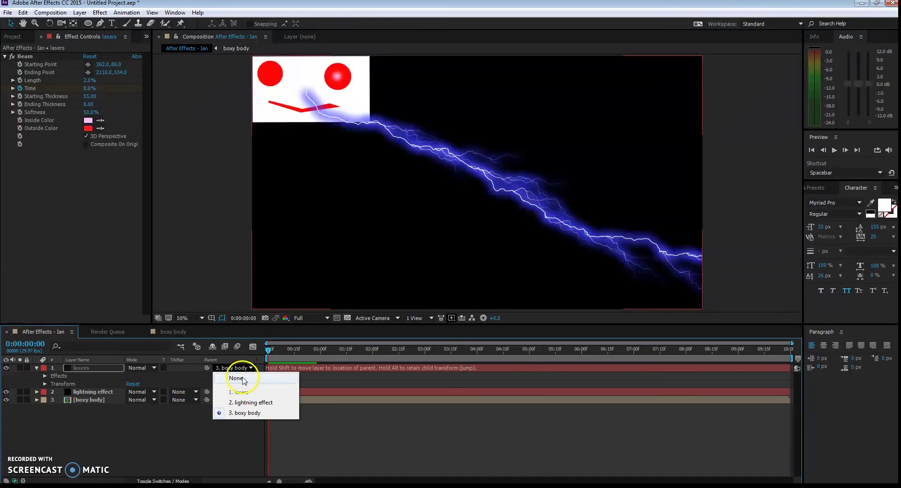
pyautogui.click(240, 378)
pyautogui.click(82, 368)
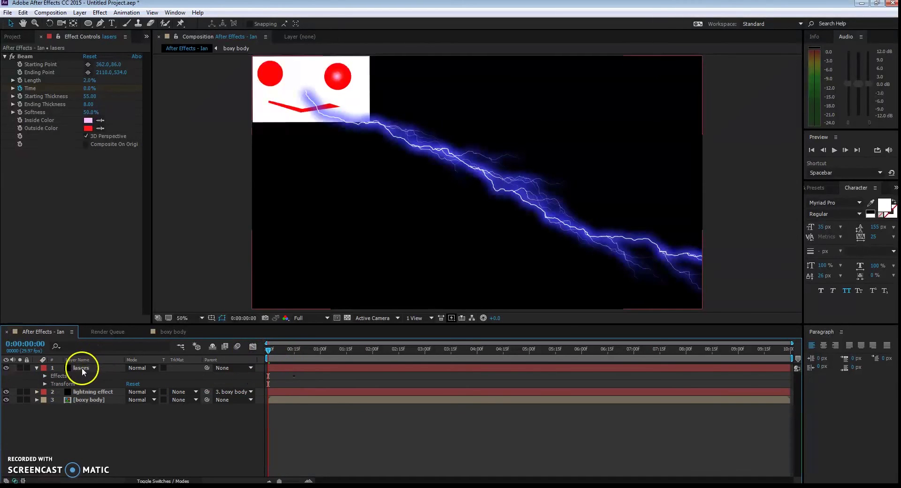
# Expand the lasers Beam effect and scrub the first frames to watch the face rotate
pyautogui.click(45, 375)
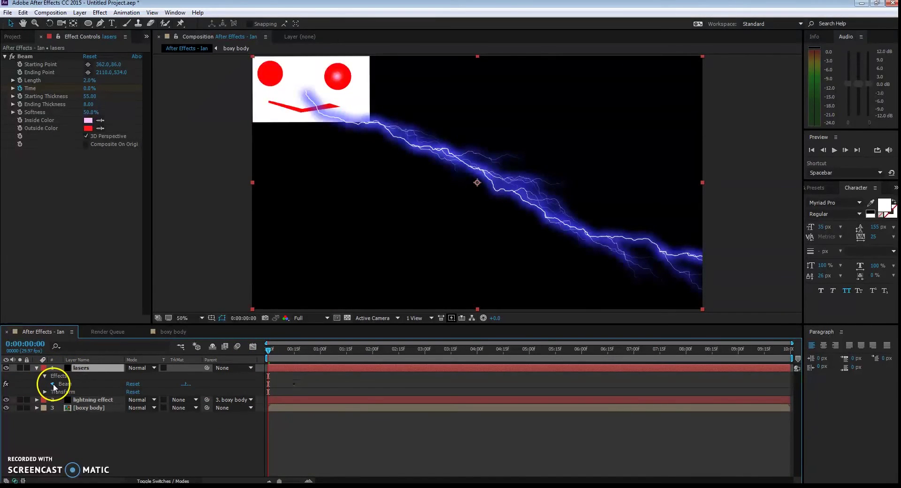
pyautogui.click(53, 384)
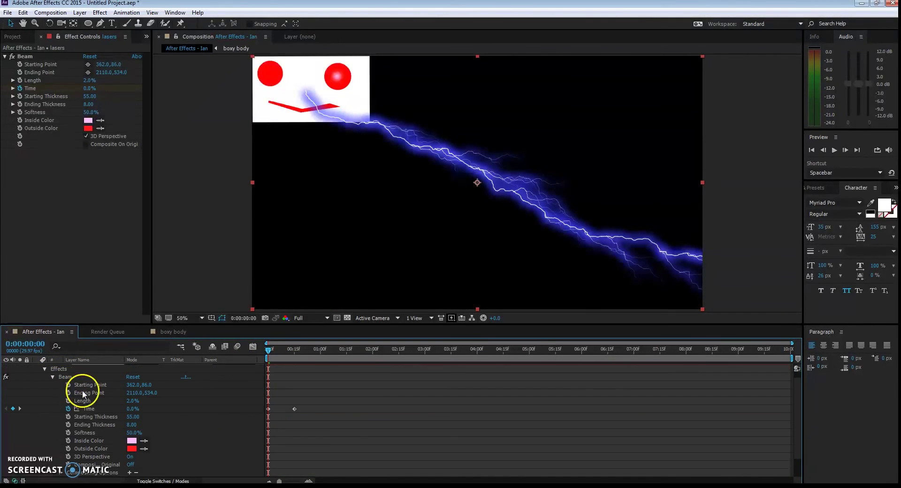
pyautogui.click(104, 417)
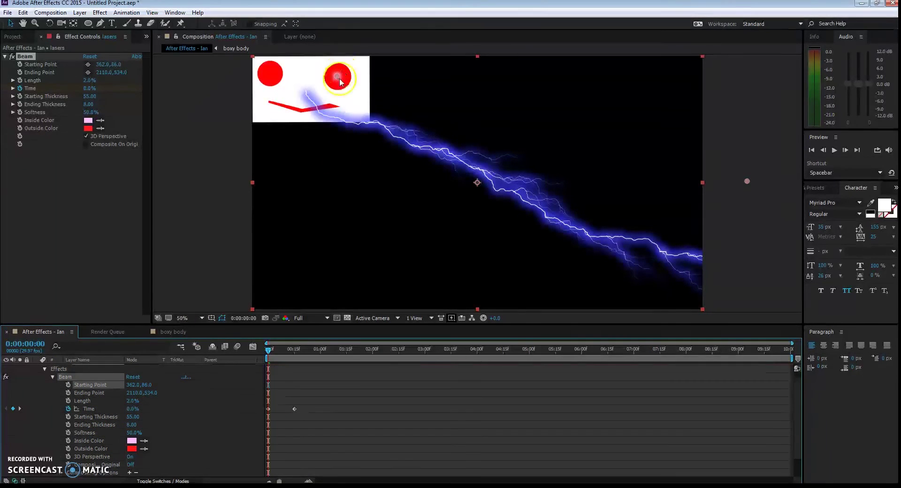
pyautogui.moveTo(269, 352); pyautogui.dragTo(278, 349)
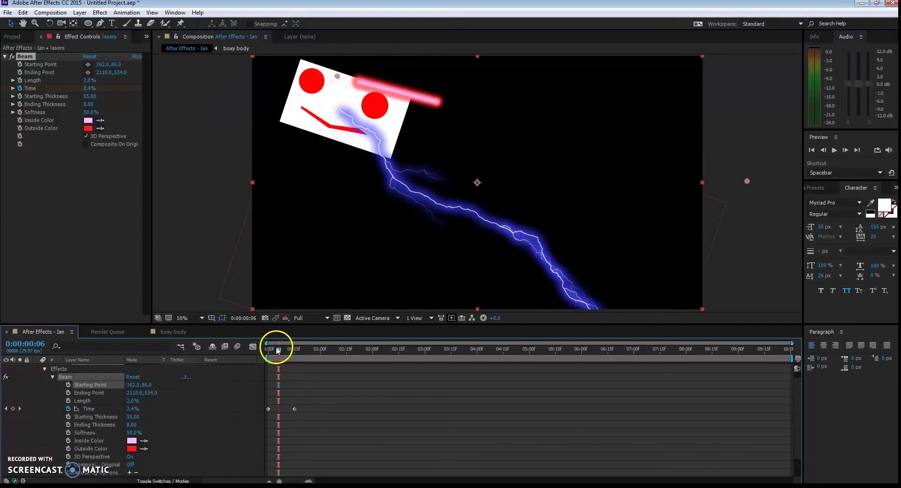
pyautogui.moveTo(279, 350); pyautogui.dragTo(192, 364)
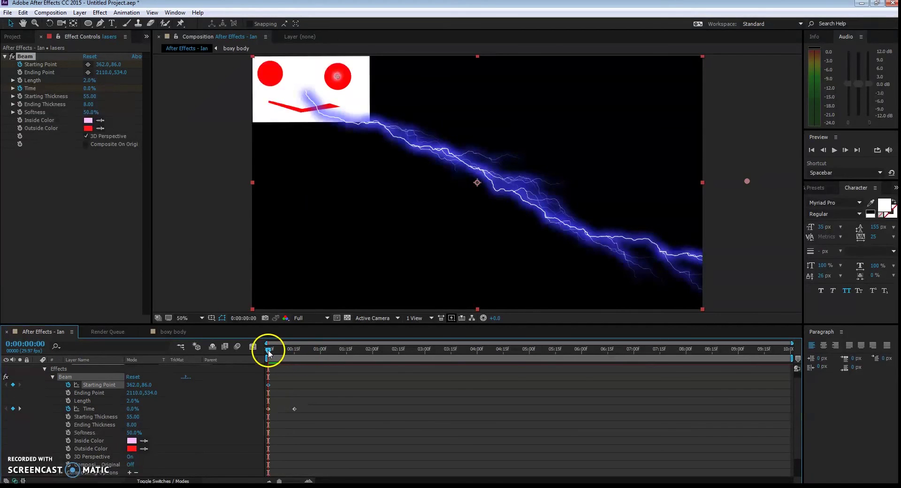
pyautogui.moveTo(269, 351); pyautogui.dragTo(278, 350)
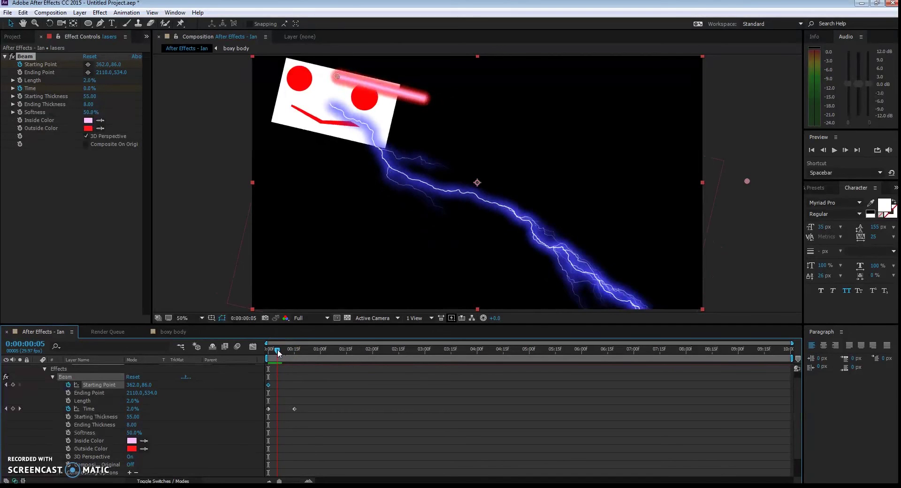
pyautogui.moveTo(279, 350); pyautogui.dragTo(277, 351)
# At frame 5, keyframe the beam's Starting Point onto the right eye at about 480,176
pyautogui.click(275, 395)
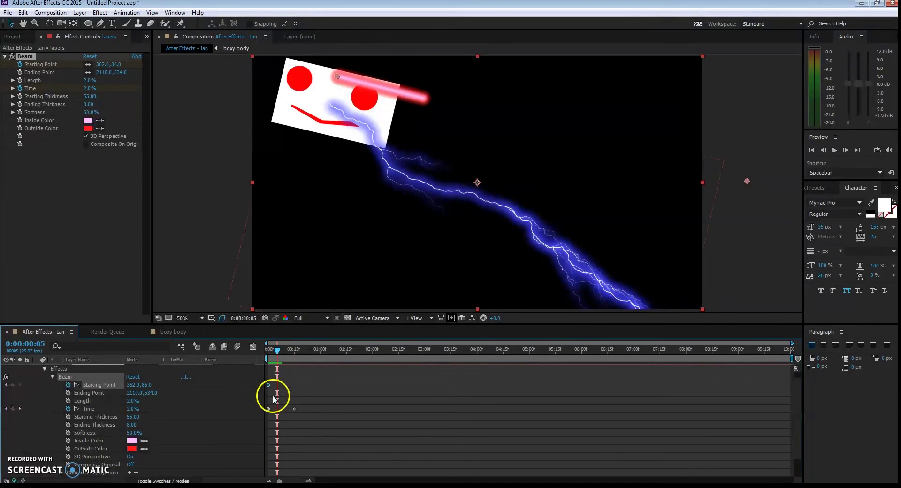
pyautogui.click(337, 132)
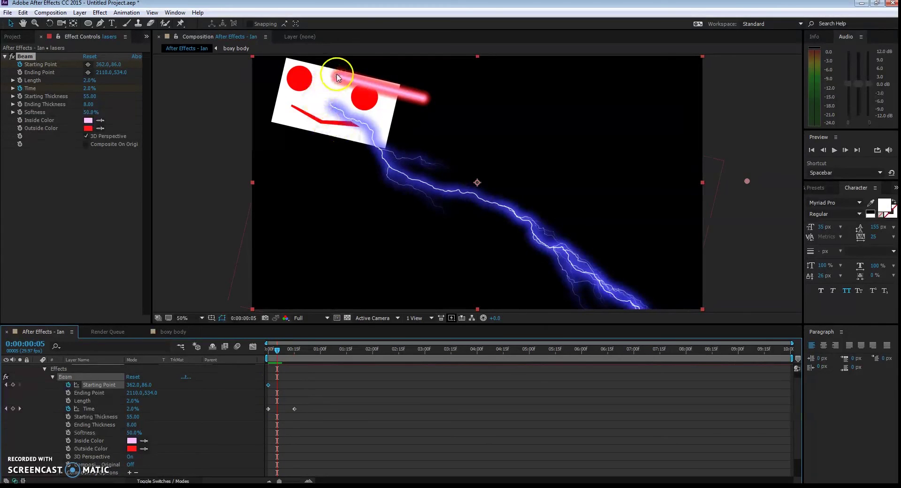
pyautogui.moveTo(337, 78); pyautogui.dragTo(365, 99)
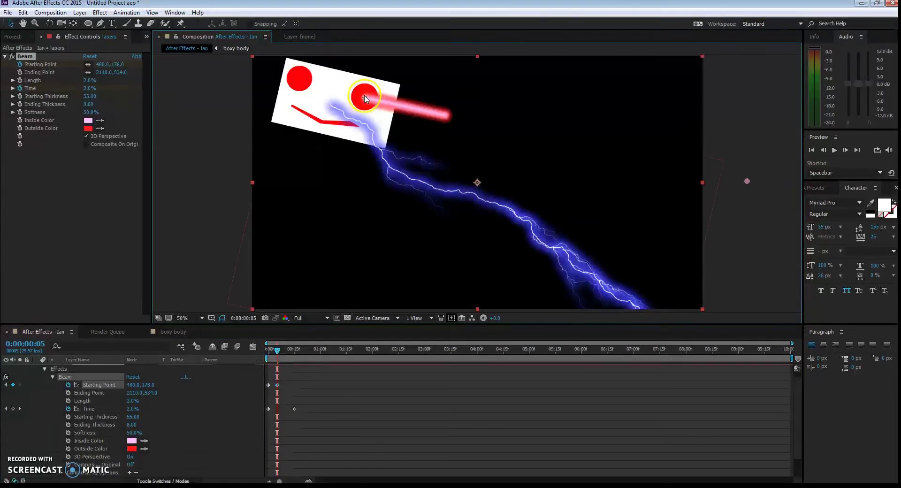
pyautogui.moveTo(277, 350); pyautogui.dragTo(298, 359)
# Raise the 15-frame Time keyframe to 49% and preview the laser firing off the face
pyautogui.click(295, 409)
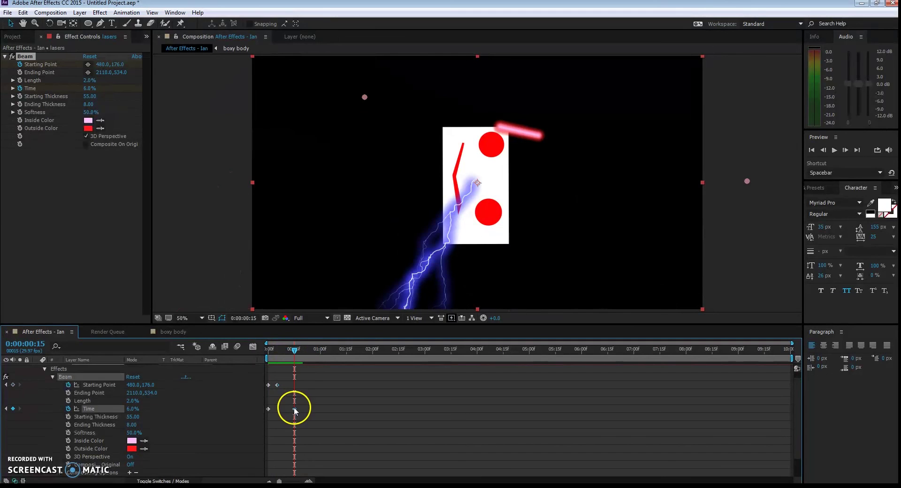
pyautogui.moveTo(131, 411); pyautogui.dragTo(104, 408)
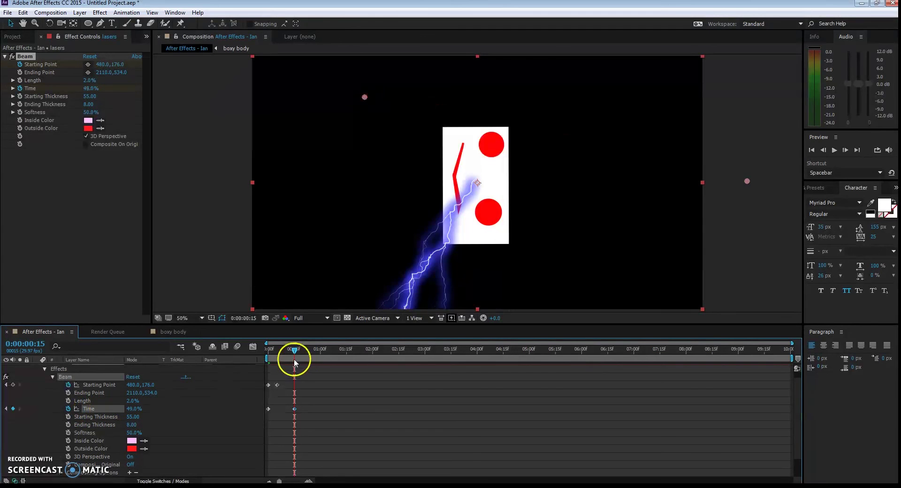
pyautogui.moveTo(294, 350); pyautogui.dragTo(243, 356)
pyautogui.click(834, 149)
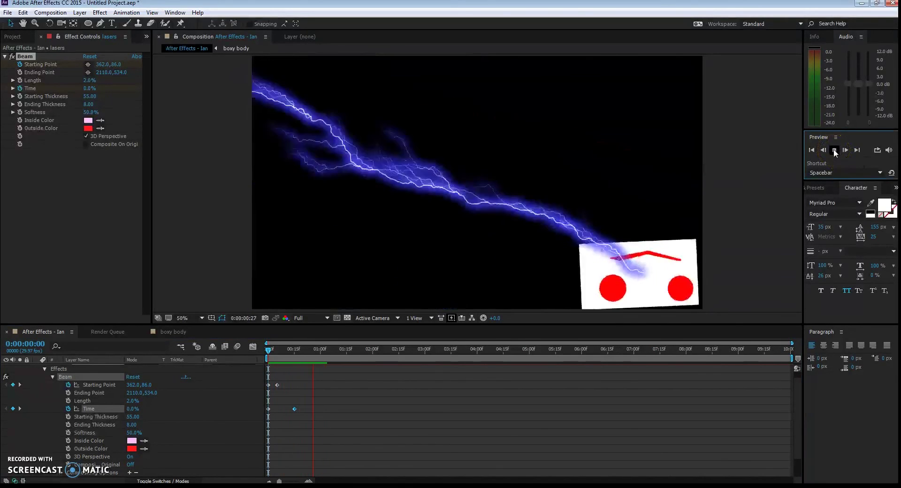
pyautogui.click(298, 360)
pyautogui.moveTo(296, 360); pyautogui.dragTo(245, 351)
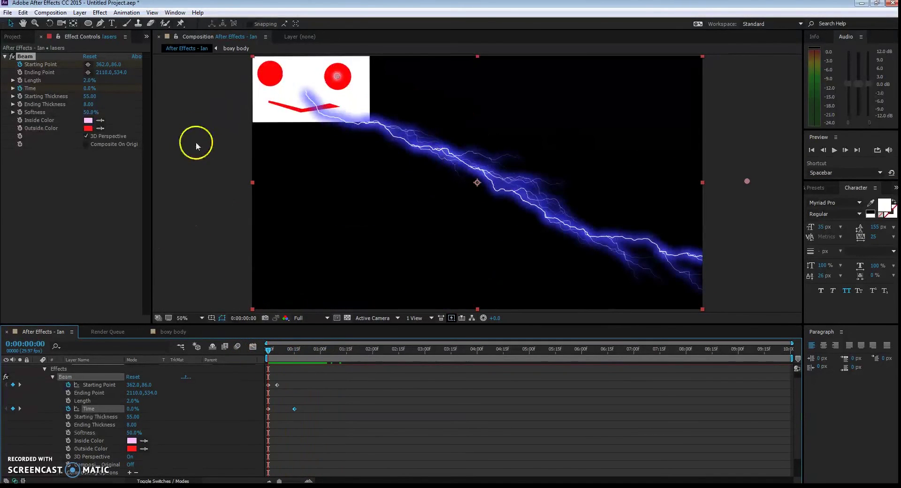
# Collapse the lasers layer's properties and delete the lasers layer
pyautogui.click(44, 370)
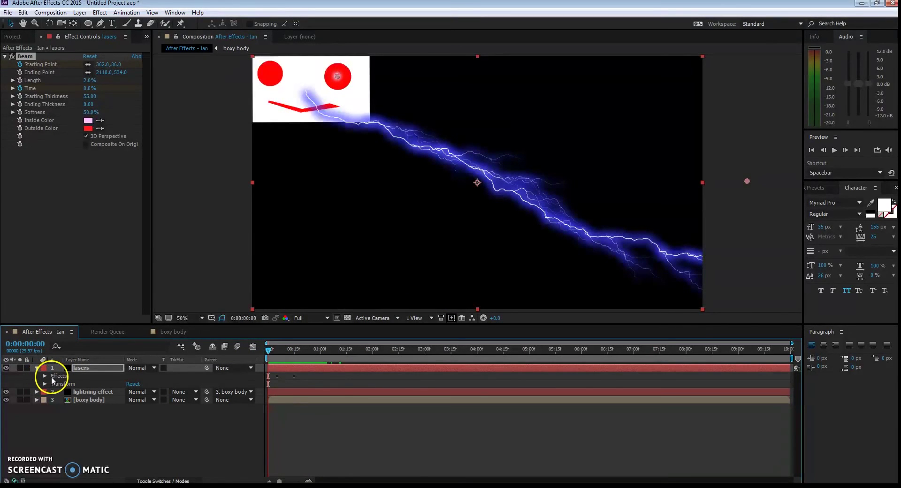
pyautogui.click(55, 378)
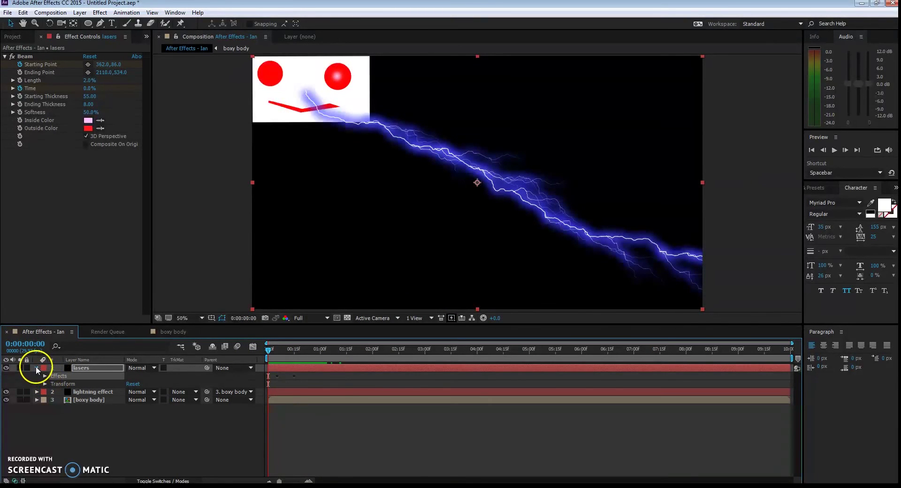
pyautogui.click(36, 367)
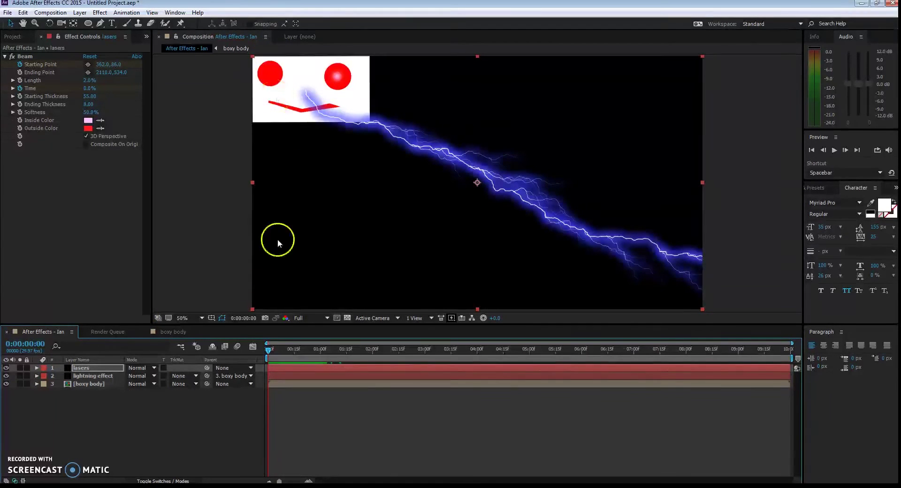
pyautogui.click(94, 384)
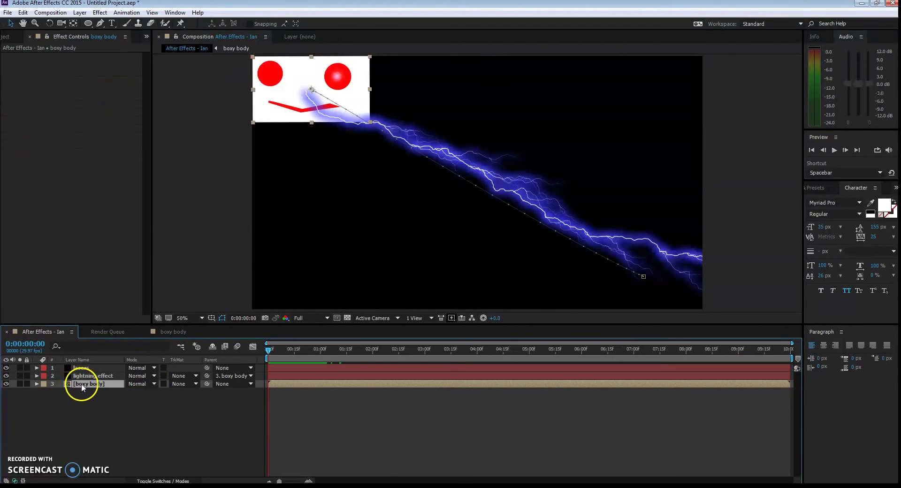
pyautogui.click(89, 377)
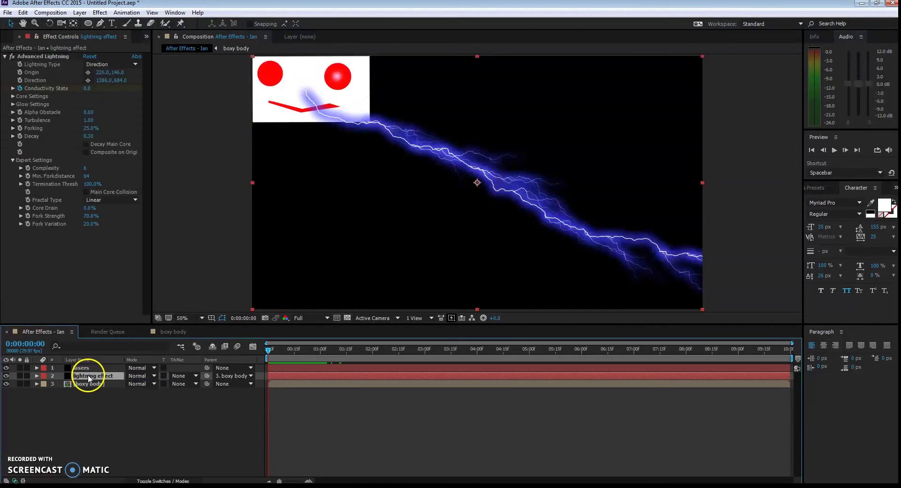
pyautogui.click(93, 368)
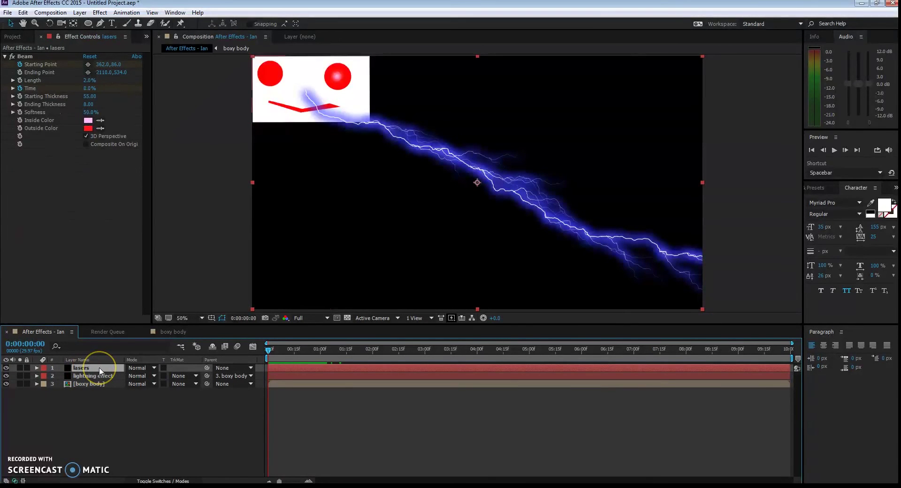
pyautogui.press('Delete')
# Browse Effect > Generate for the lightning effect layer and close the menu without applying anything
pyautogui.click(97, 368)
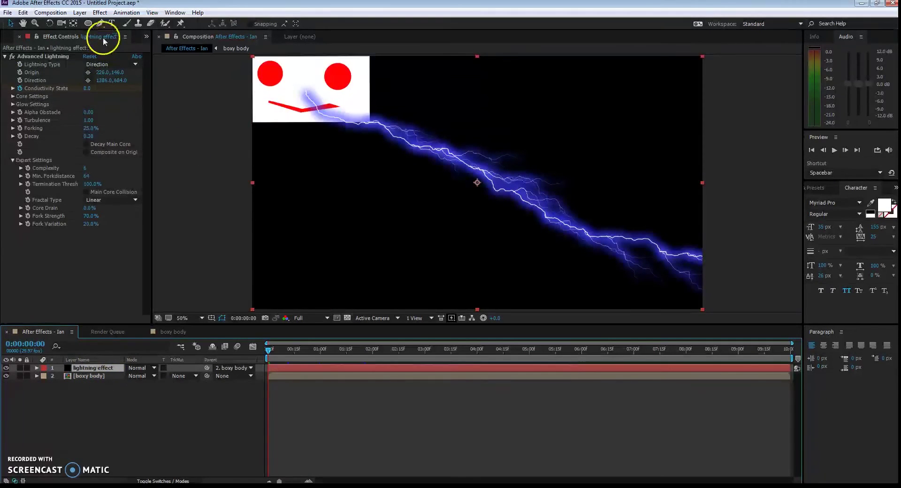
pyautogui.click(100, 12)
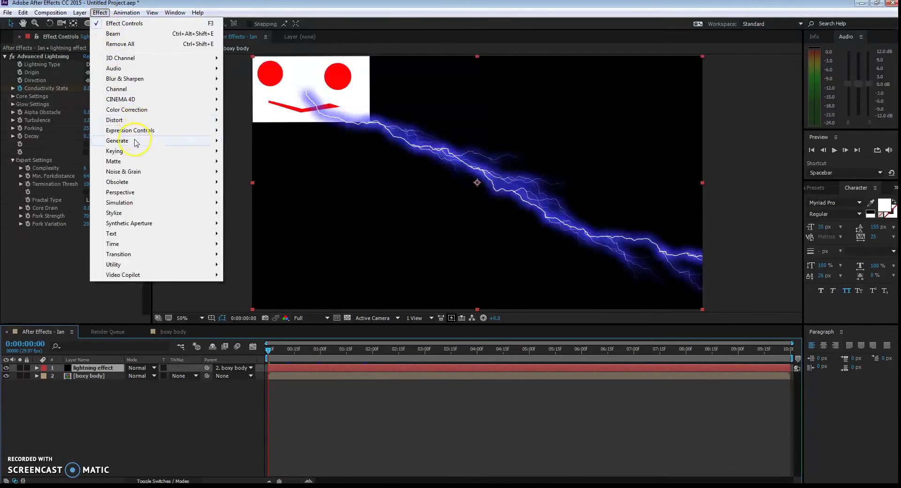
pyautogui.moveTo(136, 143)
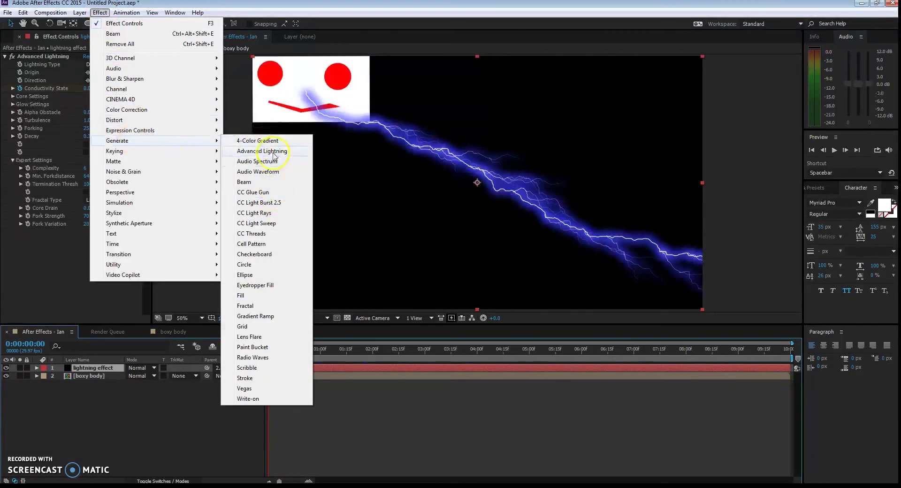
pyautogui.click(263, 193)
# Close the effects list without adding anything and inspect the lightning layer's Effects group
pyautogui.click(117, 456)
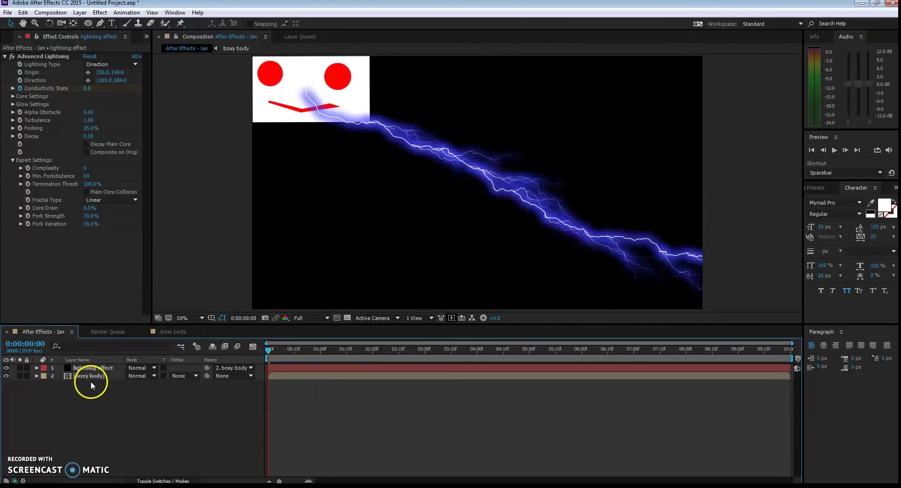
pyautogui.click(89, 368)
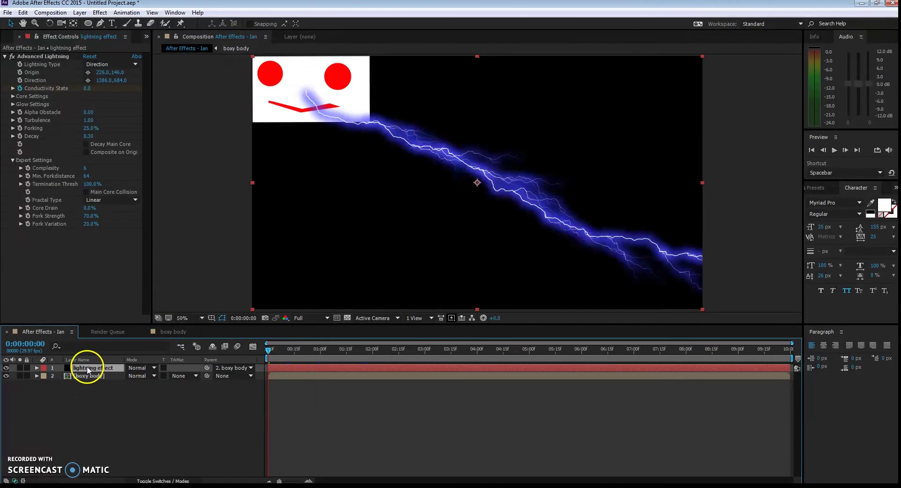
pyautogui.click(36, 369)
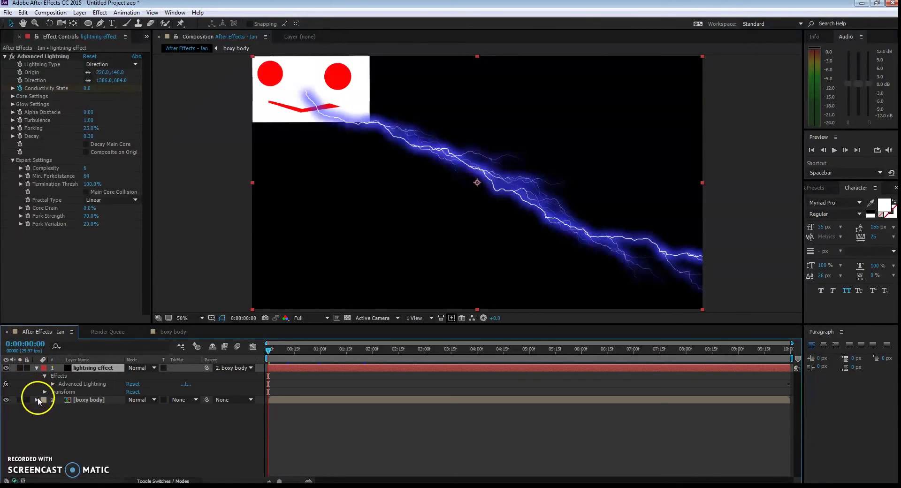
pyautogui.click(60, 376)
pyautogui.click(37, 369)
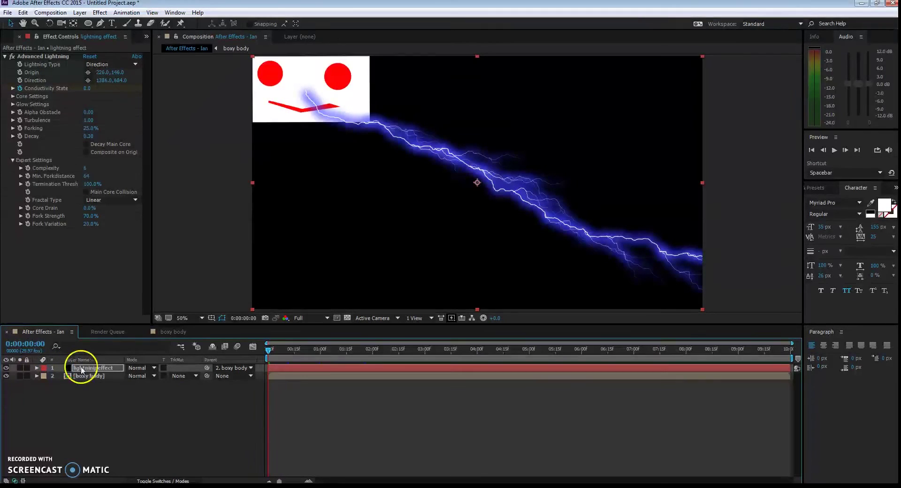
# Add an Outer Glow layer style to the lightning layer, then delete its Layer Styles group
pyautogui.click(79, 12)
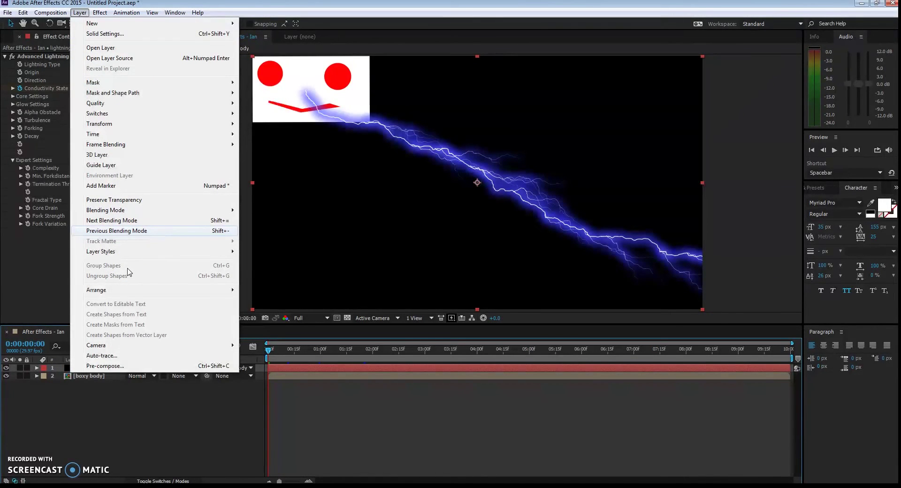
pyautogui.click(108, 253)
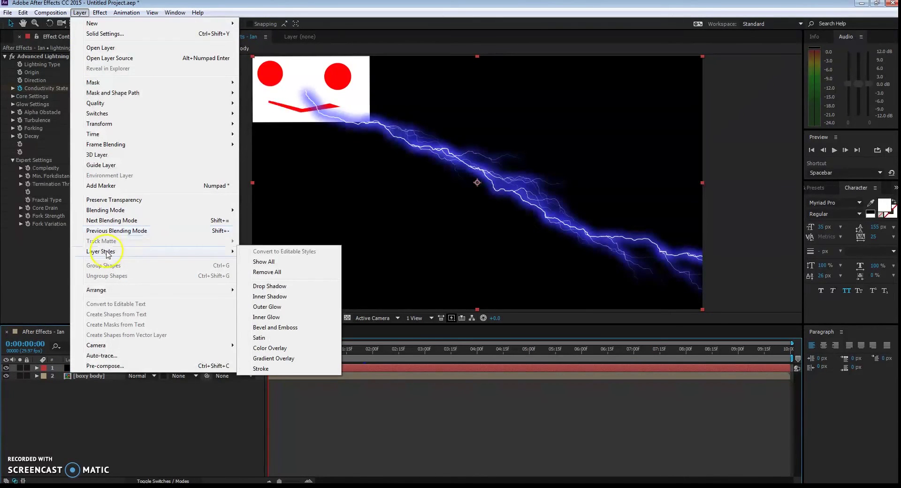
pyautogui.click(274, 307)
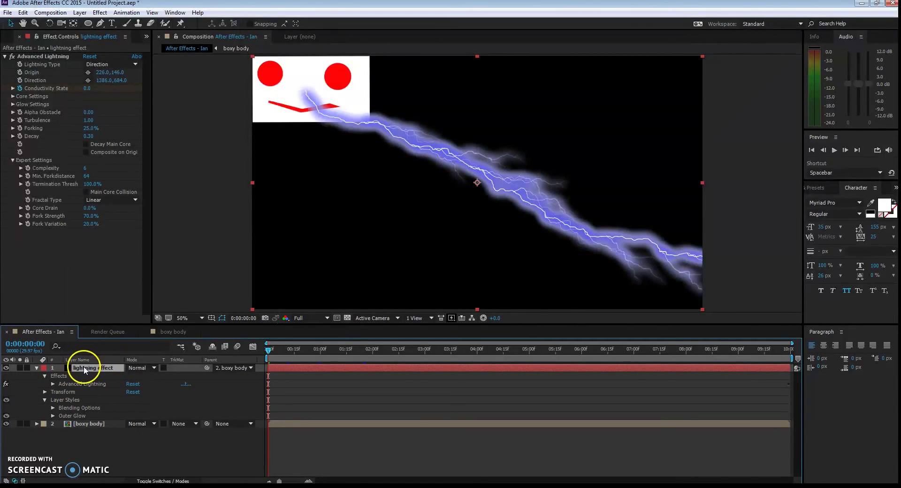
pyautogui.click(60, 376)
pyautogui.click(66, 383)
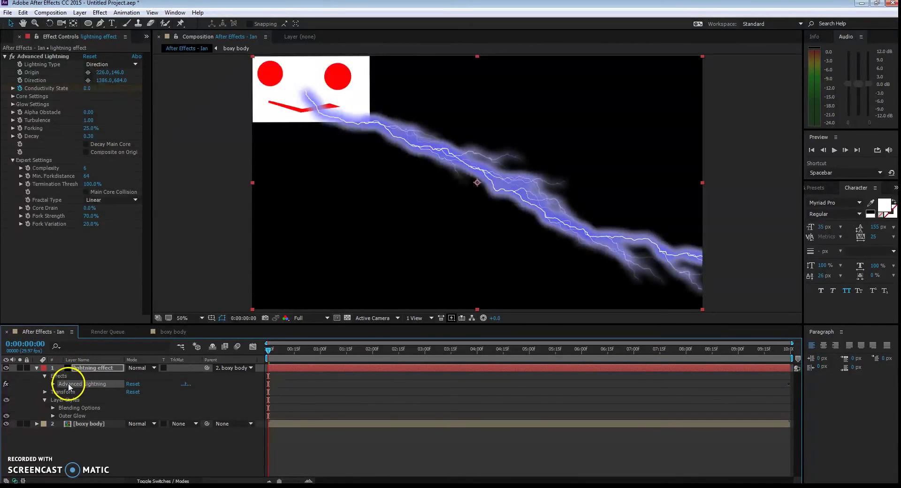
pyautogui.click(68, 400)
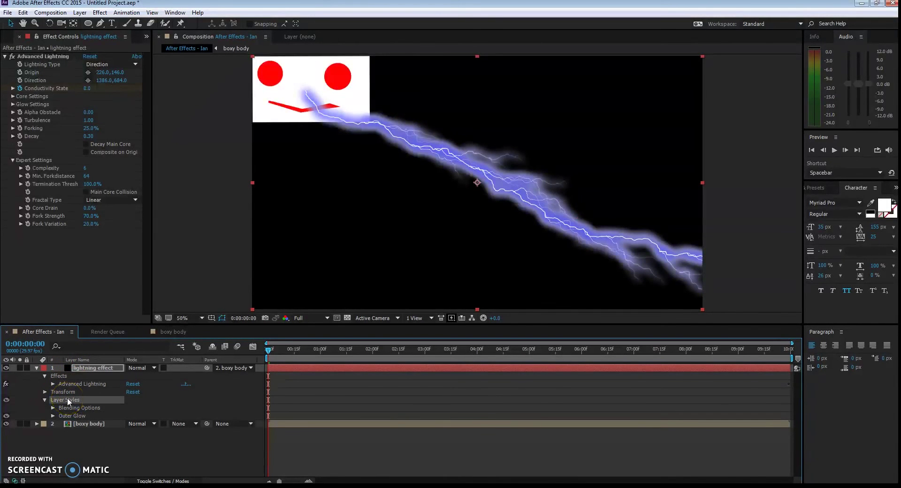
pyautogui.press('Delete')
pyautogui.click(80, 400)
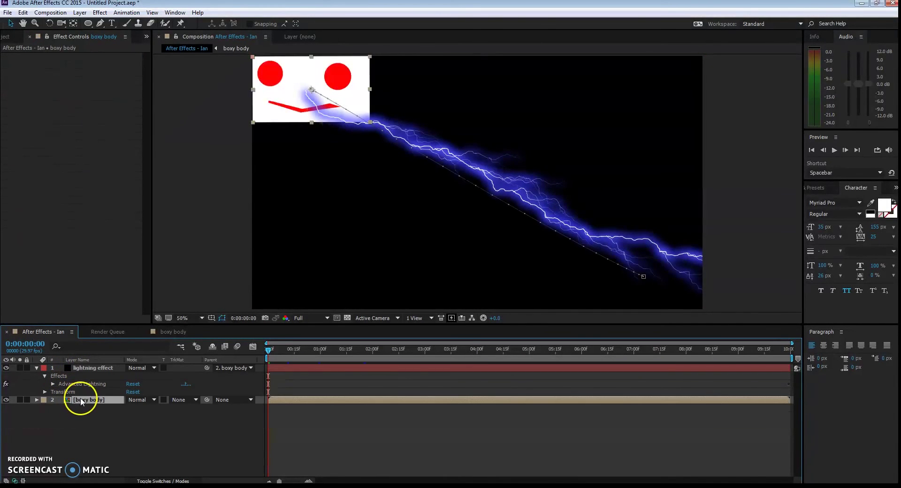
# Add an Outer Glow layer style to the boxy body layer
pyautogui.click(80, 12)
pyautogui.moveTo(139, 254)
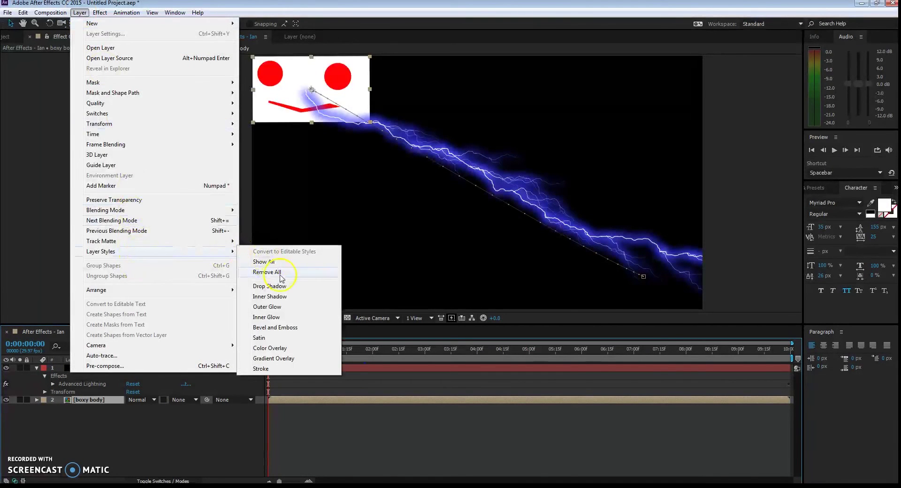
pyautogui.click(281, 297)
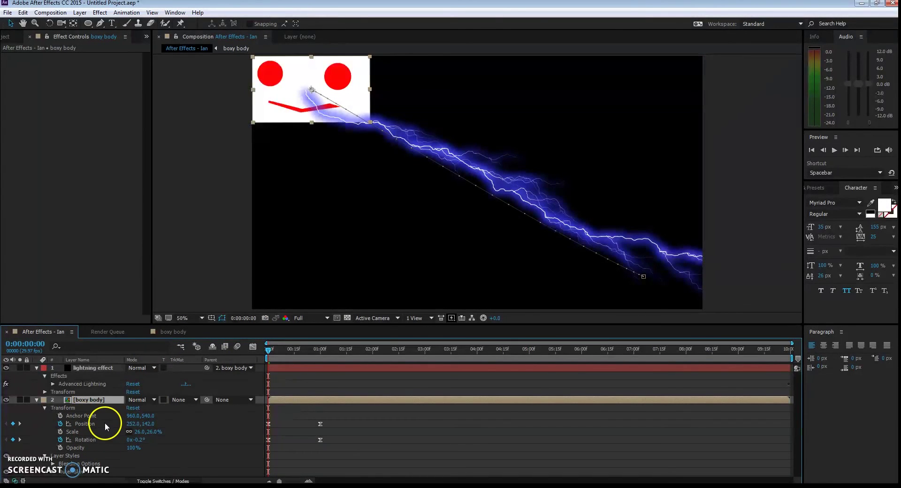
pyautogui.scroll(-5, 121, 432)
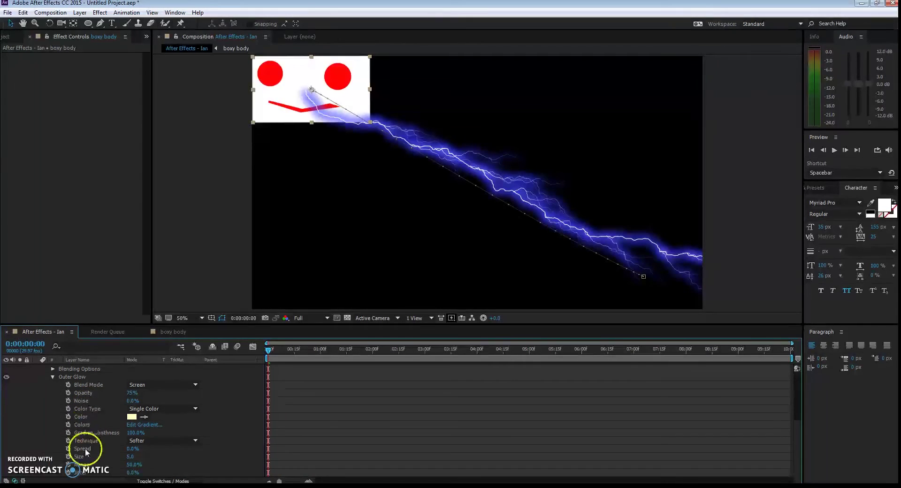
# Set the Outer Glow Spread to 50%, reduce it to 14%, and collapse all layers
pyautogui.moveTo(128, 453)
pyautogui.mouseDown()
pyautogui.moveTo(186, 447)
pyautogui.moveTo(129, 462)
pyautogui.moveTo(141, 447)
pyautogui.moveTo(145, 457)
pyautogui.mouseUp()
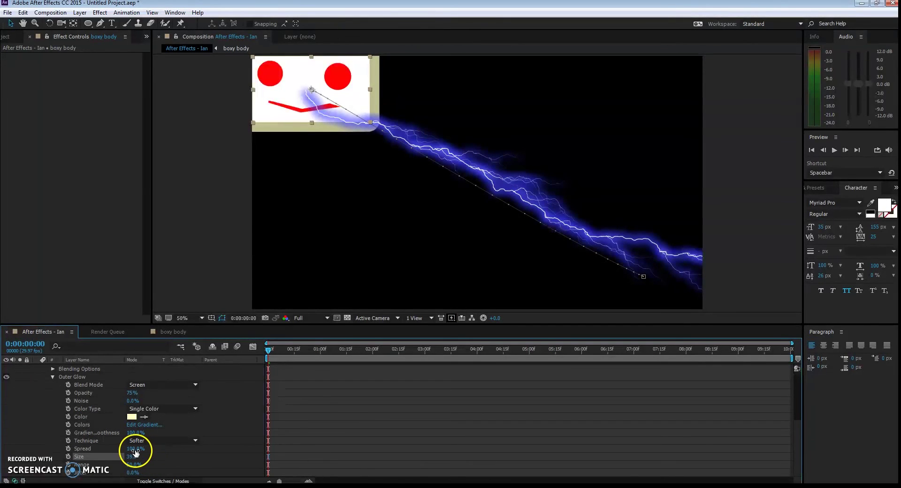
pyautogui.click(135, 449)
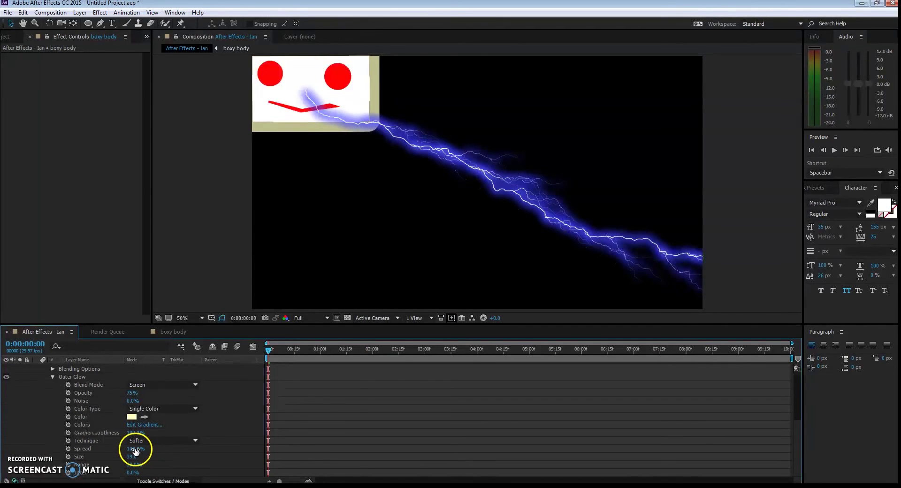
pyautogui.write('50')
pyautogui.press('Return')
pyautogui.moveTo(116, 449); pyautogui.dragTo(81, 463)
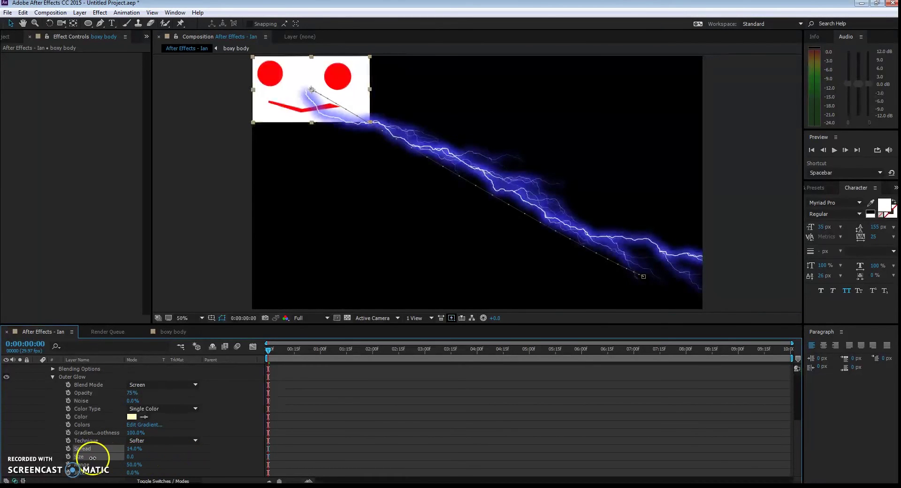
pyautogui.click(52, 377)
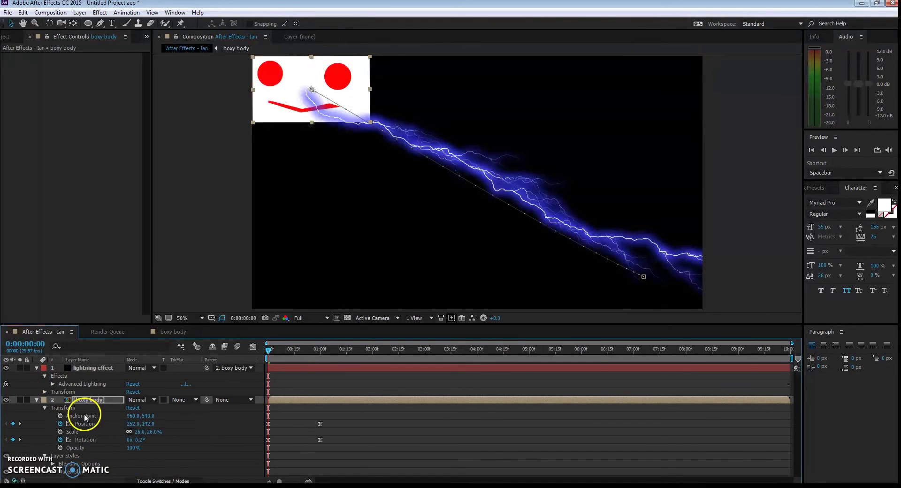
pyautogui.click(38, 399)
pyautogui.click(37, 368)
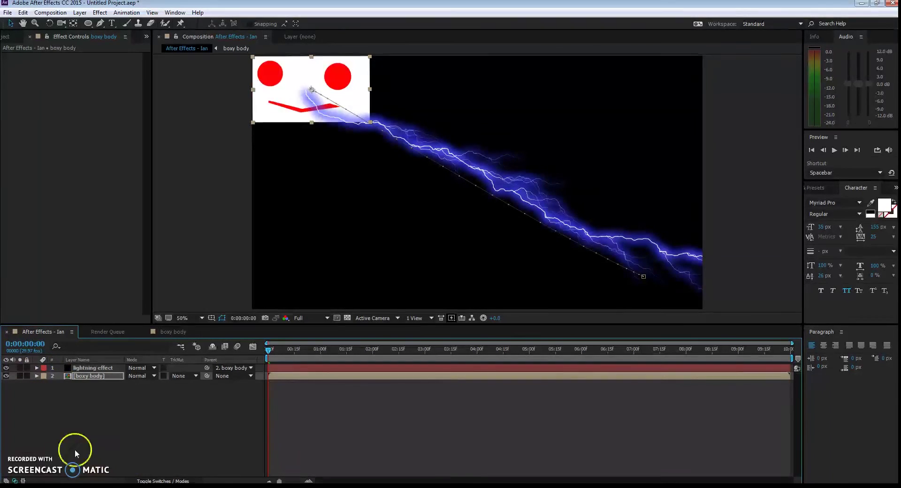